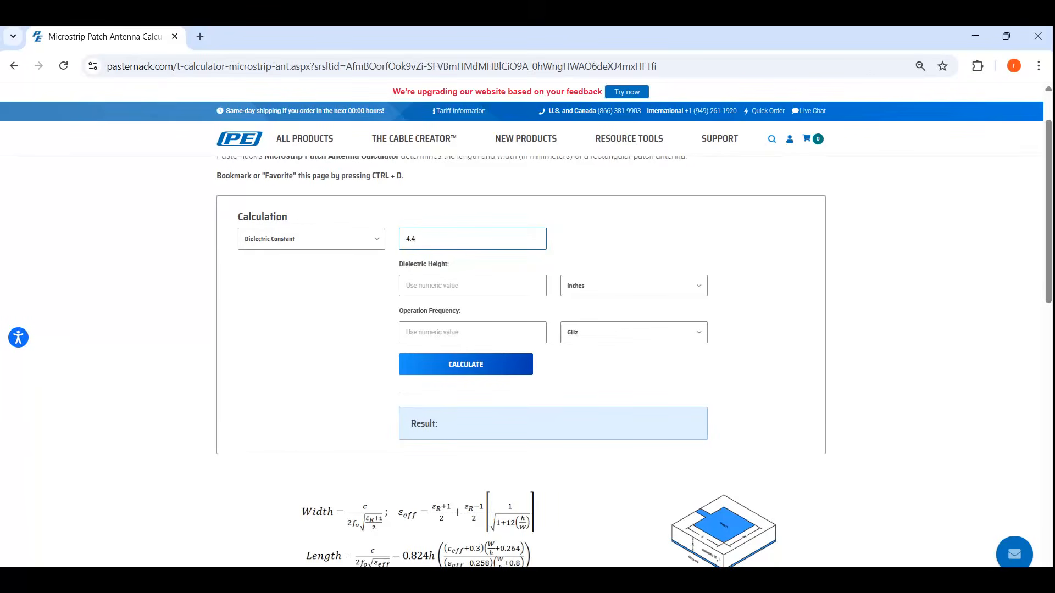
Step: Set the dielectric height to 1.6 millimeters and the operation frequency to 2.4 GHz, and calculate the patch width and length
{"action": "left_click", "coordinate": [407, 286]}
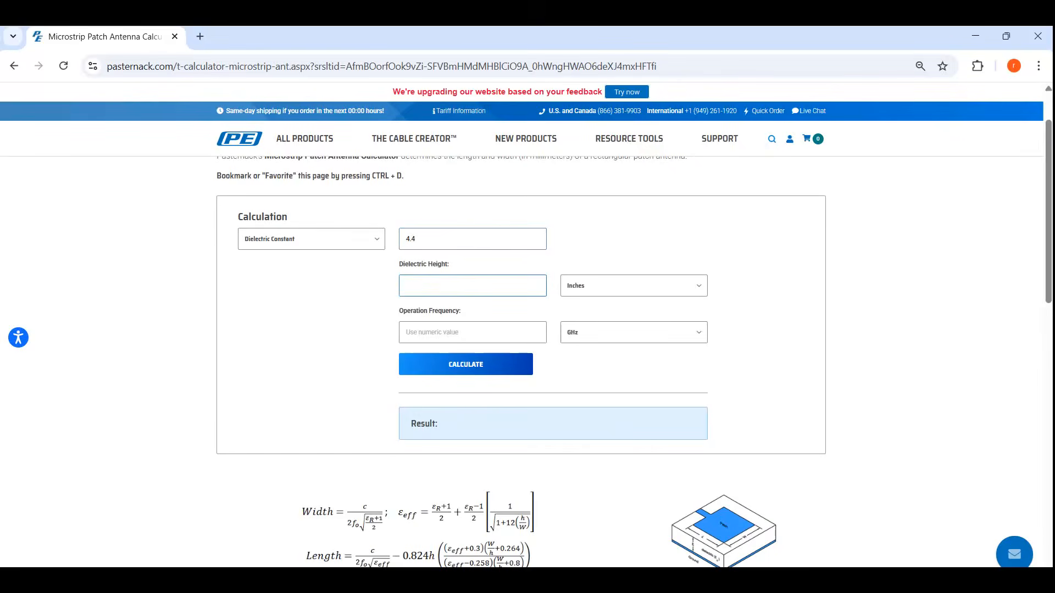
{"action": "type", "text": "1.6"}
{"action": "left_click", "coordinate": [633, 285]}
{"action": "left_click", "coordinate": [633, 355]}
{"action": "left_click", "coordinate": [406, 332]}
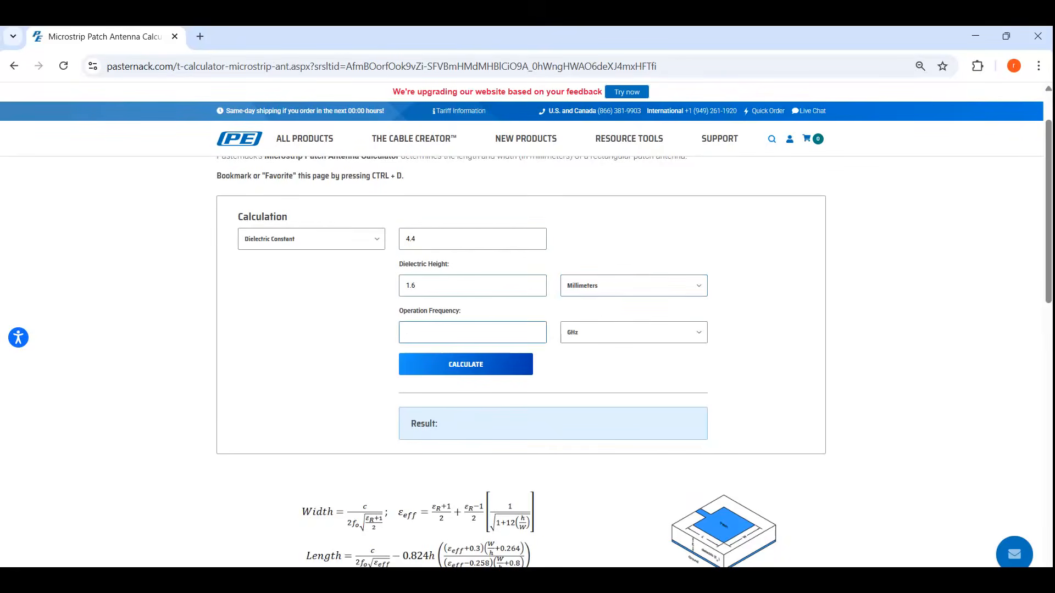
{"action": "type", "text": "2.4"}
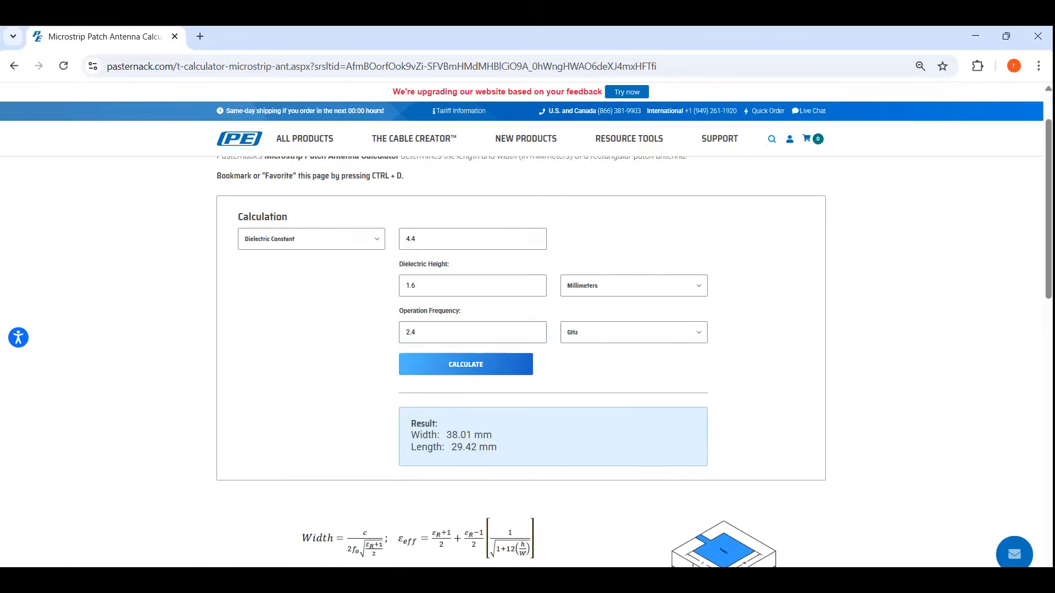
{"action": "scroll", "coordinate": [527, 330], "scroll_direction": "down", "scroll_amount": 2}
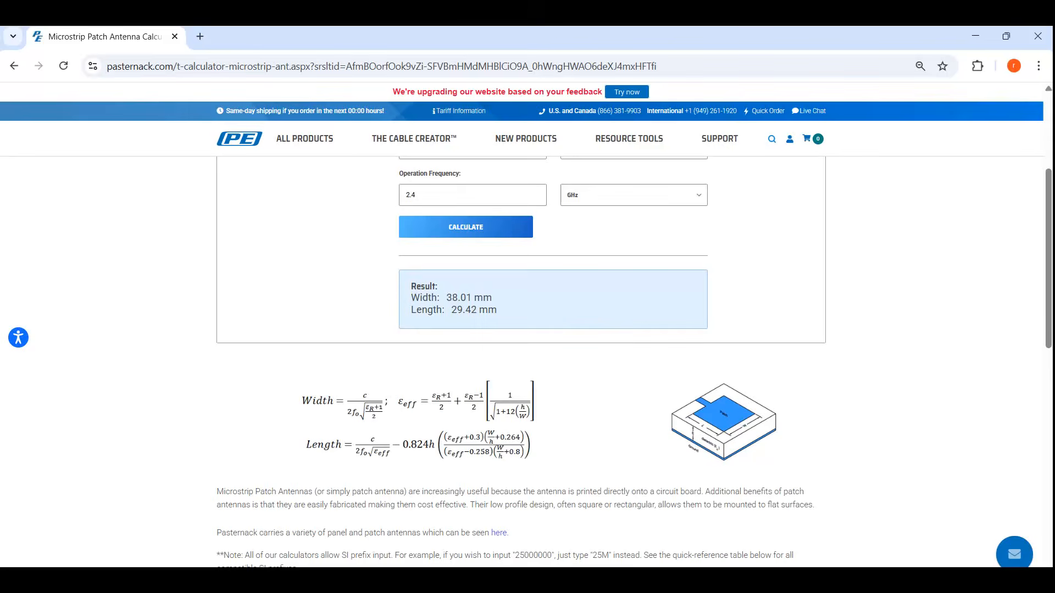
{"action": "scroll", "coordinate": [527, 362], "scroll_direction": "up", "scroll_amount": 1}
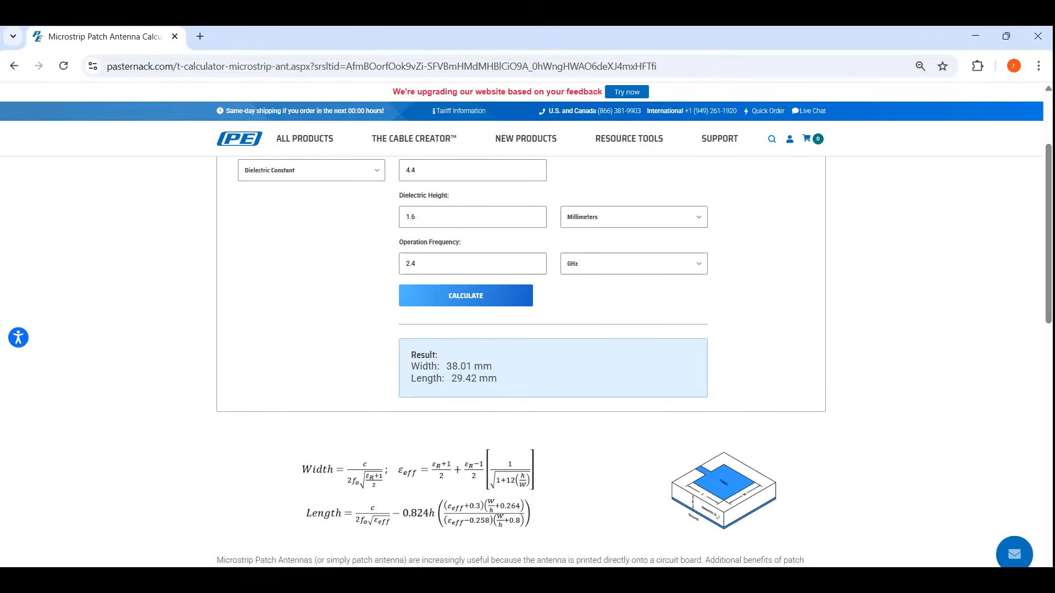
Step: Switch to ANSYS Electronics Desktop and draw a rectangle of about 1 by 1.1 mm around the origin in the XY plane
{"action": "key", "text": "alt+Tab"}
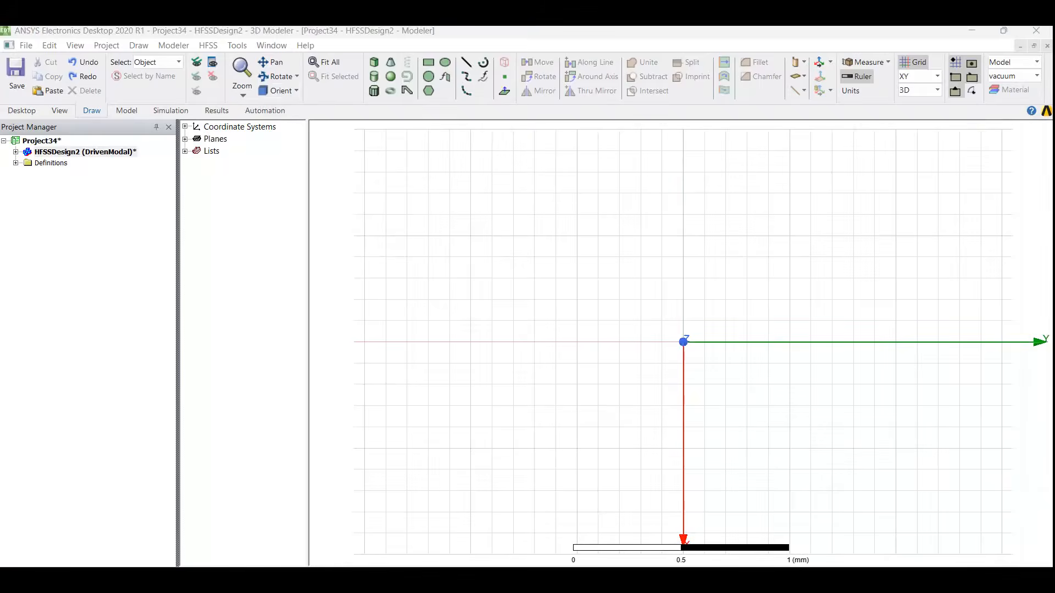
{"action": "left_click_drag", "start_coordinate": [681, 396], "coordinate": [714, 333]}
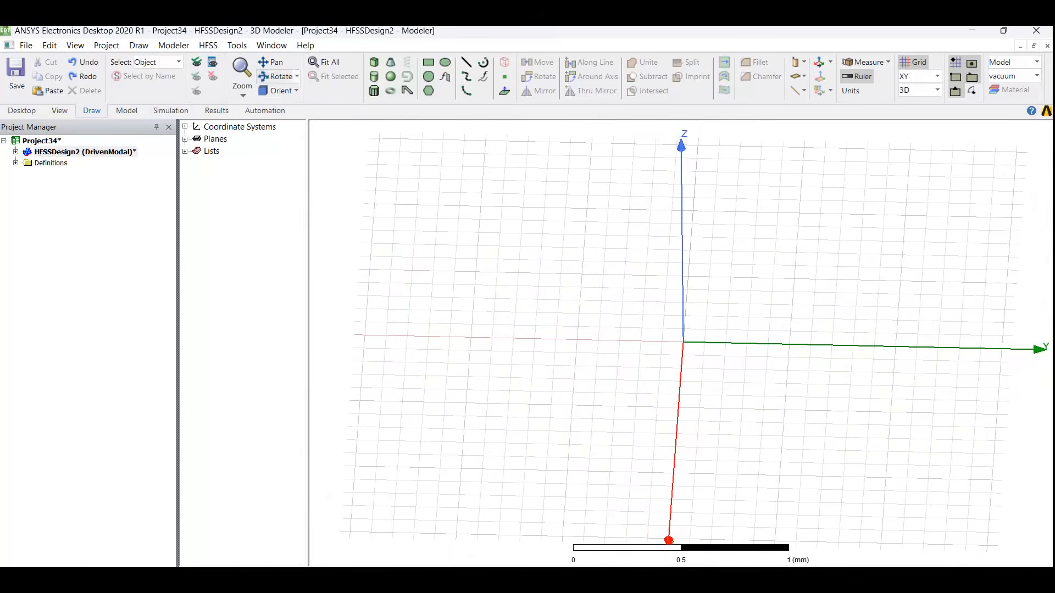
{"action": "left_click", "coordinate": [281, 91]}
{"action": "left_click", "coordinate": [291, 107]}
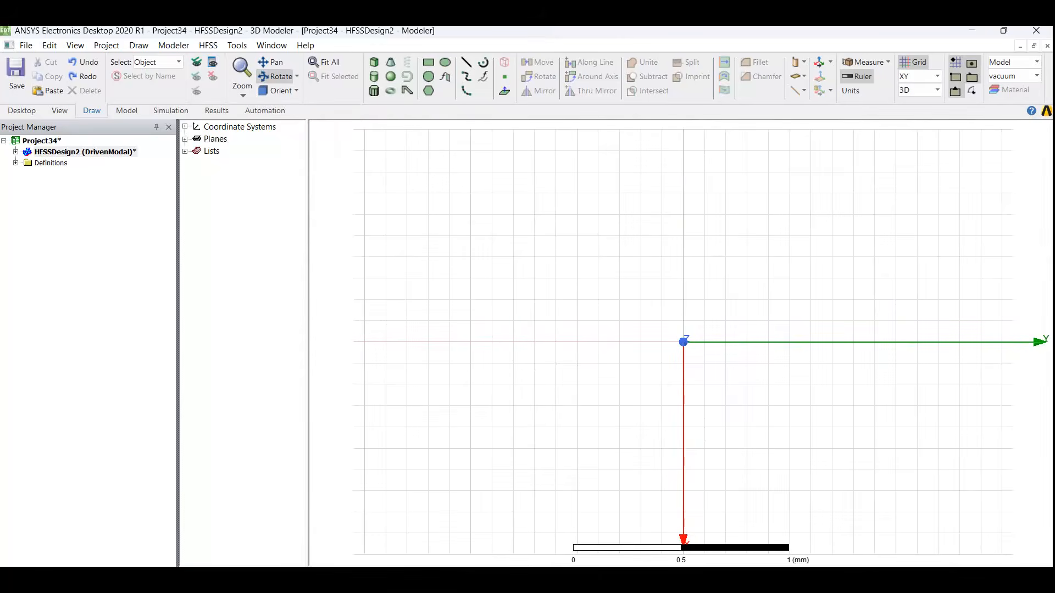
{"action": "left_click", "coordinate": [328, 62]}
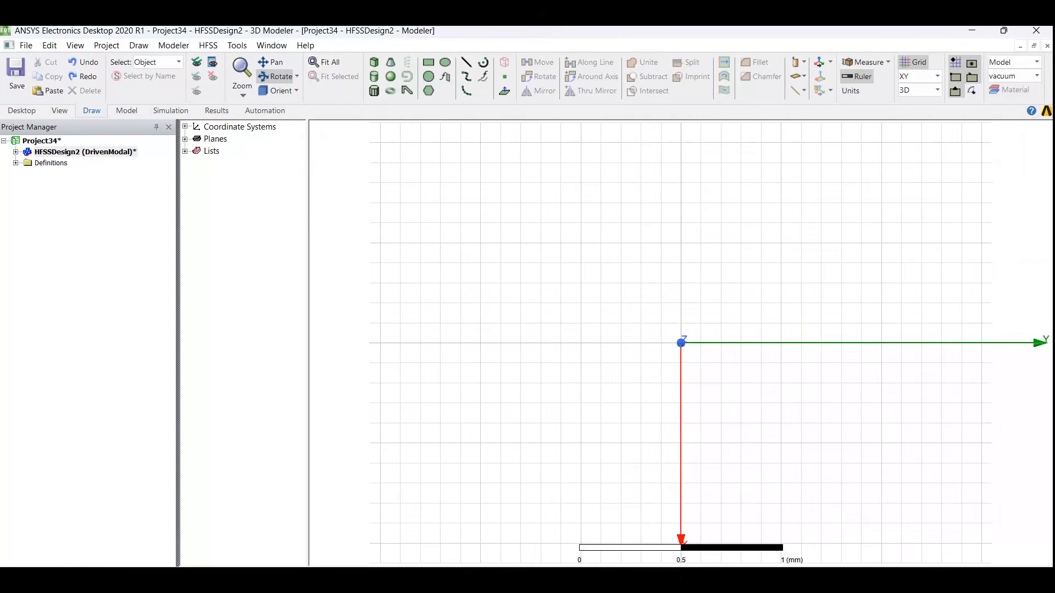
{"action": "left_click", "coordinate": [428, 62]}
{"action": "left_click", "coordinate": [581, 243]}
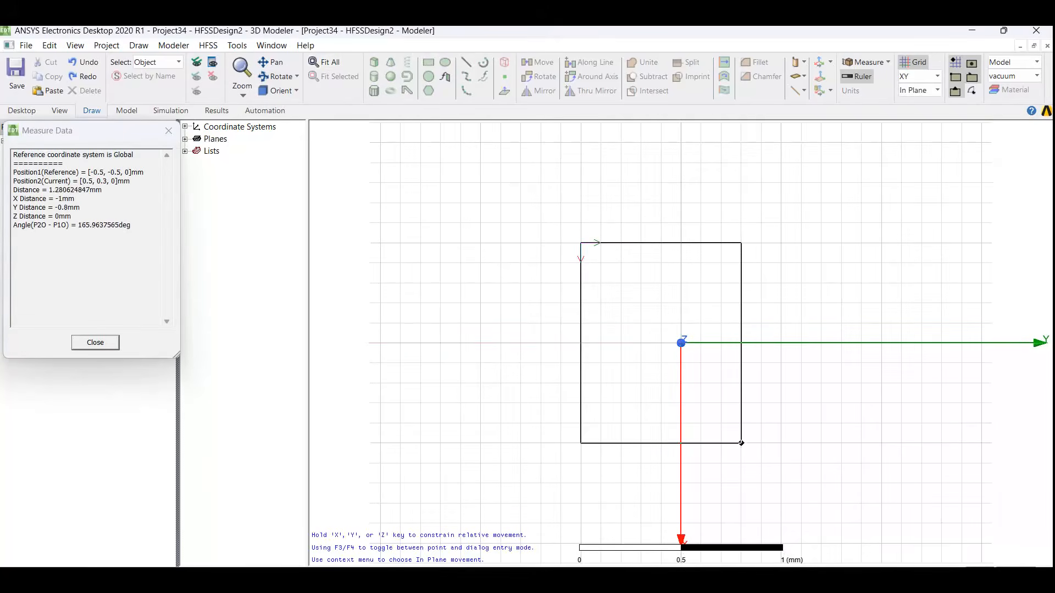
{"action": "left_click", "coordinate": [801, 443]}
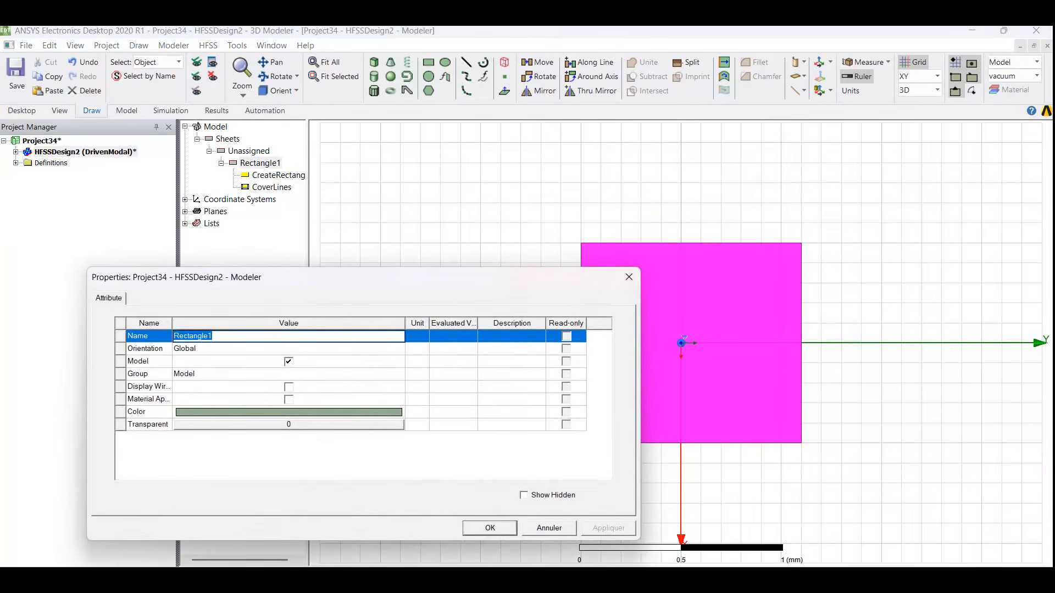
Step: Name the rectangle GND and give it an orange color
{"action": "type", "text": "GND"}
{"action": "left_click", "coordinate": [288, 412]}
{"action": "left_click", "coordinate": [233, 381]}
{"action": "left_click", "coordinate": [229, 503]}
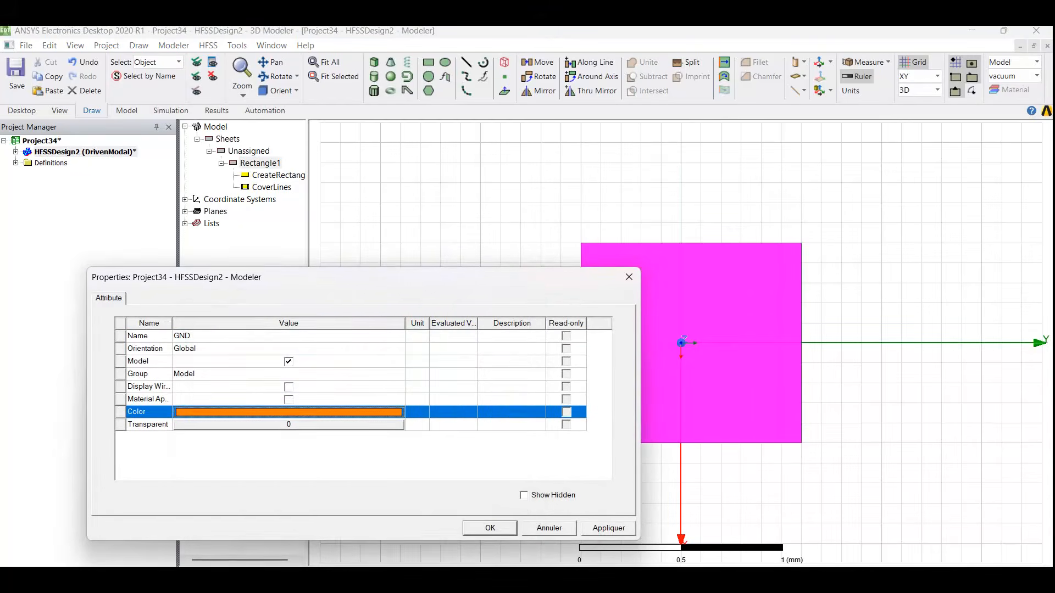
{"action": "left_click", "coordinate": [489, 529]}
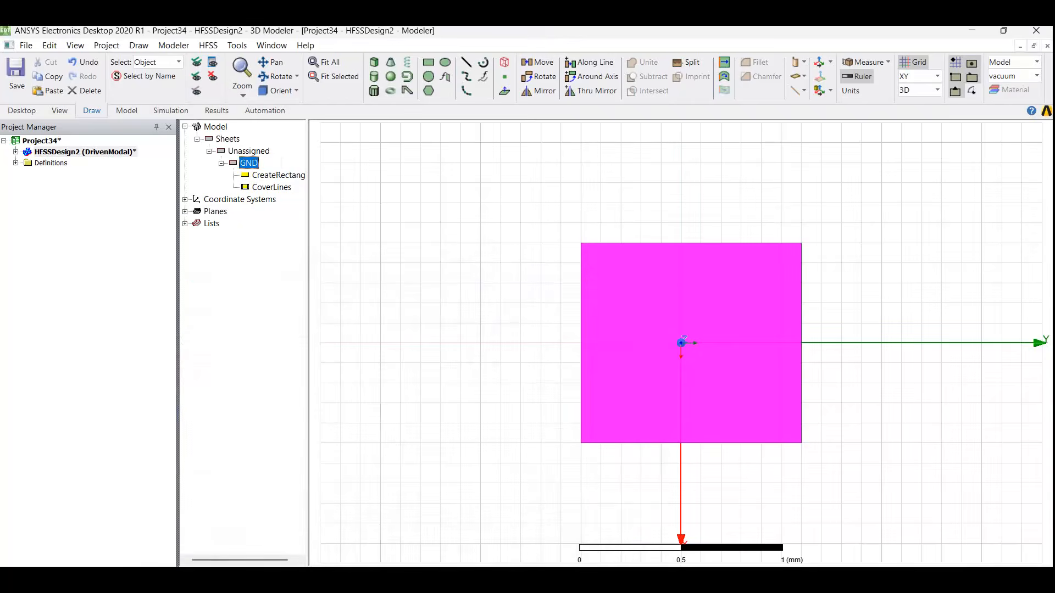
Step: Set the GND rectangle's XSize and YSize to 60 mm each
{"action": "double_click", "coordinate": [278, 175]}
{"action": "left_click", "coordinate": [317, 386]}
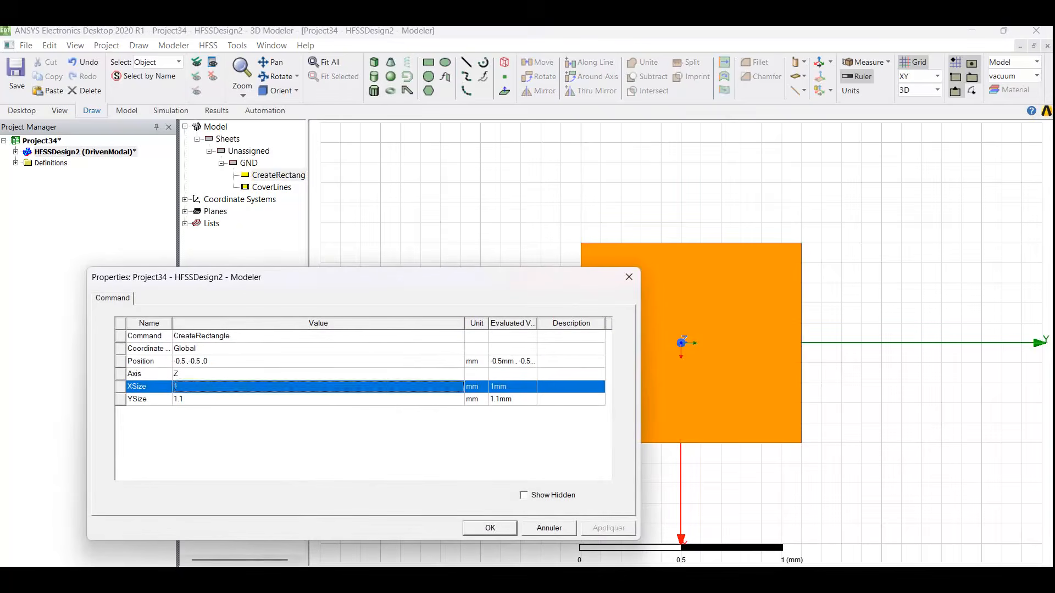
{"action": "type", "text": "60"}
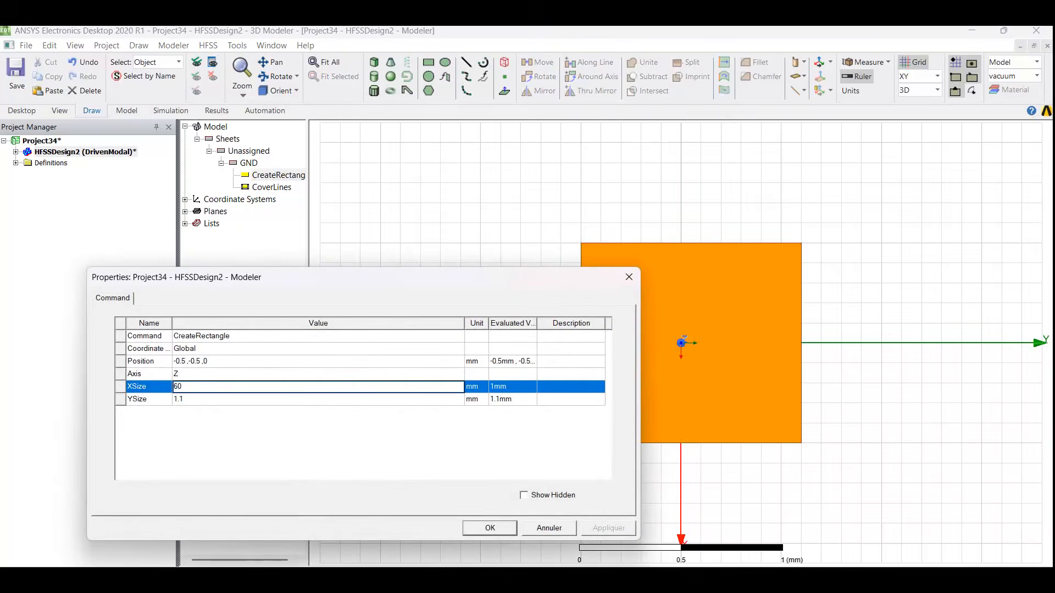
{"action": "key", "text": "Tab"}
{"action": "type", "text": "6"}
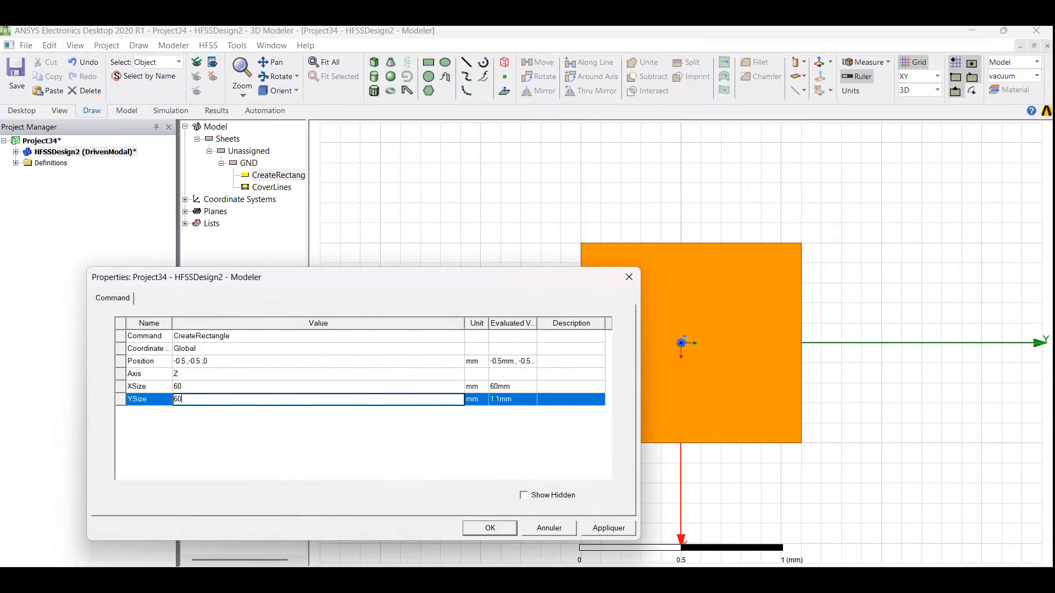
Step: Set the GND rectangle's position to -30, -30, 0 mm so that it is centered on the origin
{"action": "left_click", "coordinate": [187, 361]}
{"action": "left_click_drag", "start_coordinate": [187, 362], "coordinate": [175, 361]}
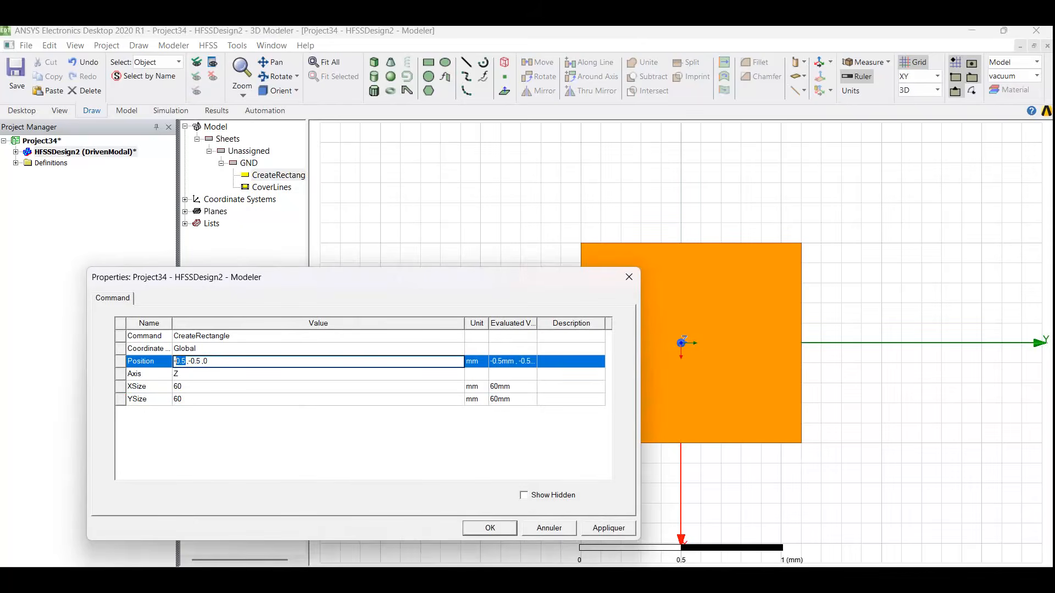
{"action": "type", "text": "30"}
{"action": "left_click_drag", "start_coordinate": [174, 361], "coordinate": [184, 361]}
{"action": "right_click", "coordinate": [199, 363]}
{"action": "left_click", "coordinate": [220, 402]}
{"action": "left_click_drag", "start_coordinate": [189, 361], "coordinate": [199, 361]}
{"action": "right_click", "coordinate": [199, 363]}
{"action": "left_click", "coordinate": [220, 417]}
{"action": "left_click", "coordinate": [189, 361]}
{"action": "key", "text": "BackSpace"}
{"action": "key", "text": "Return"}
Step: Draw a box about 4 mm high over the whole ground plane, from its -30, -30, 0 corner to the opposite corner
{"action": "key", "text": "ctrl+d"}
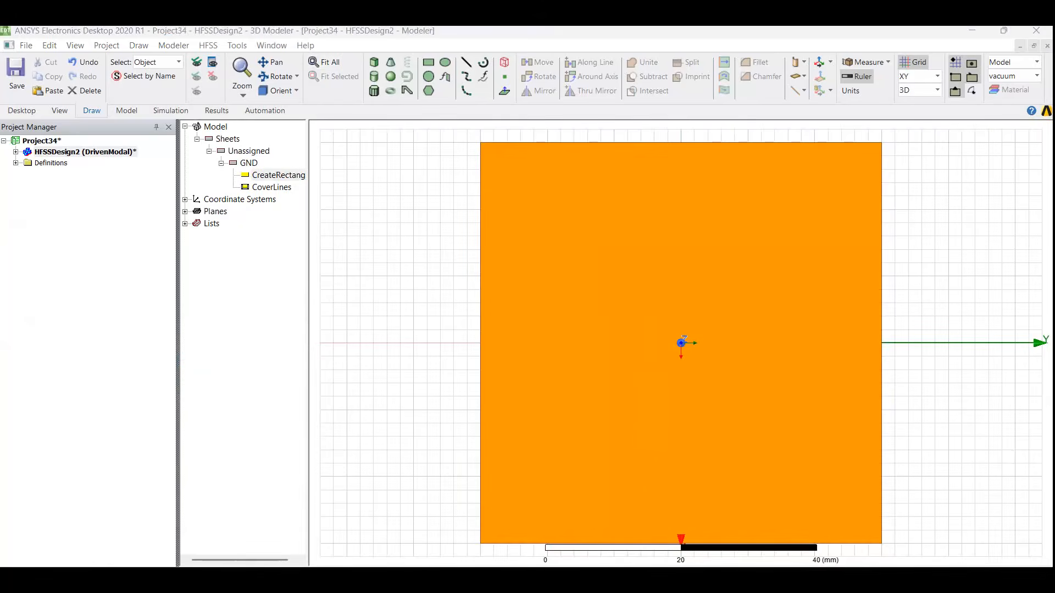
{"action": "left_click", "coordinate": [555, 212]}
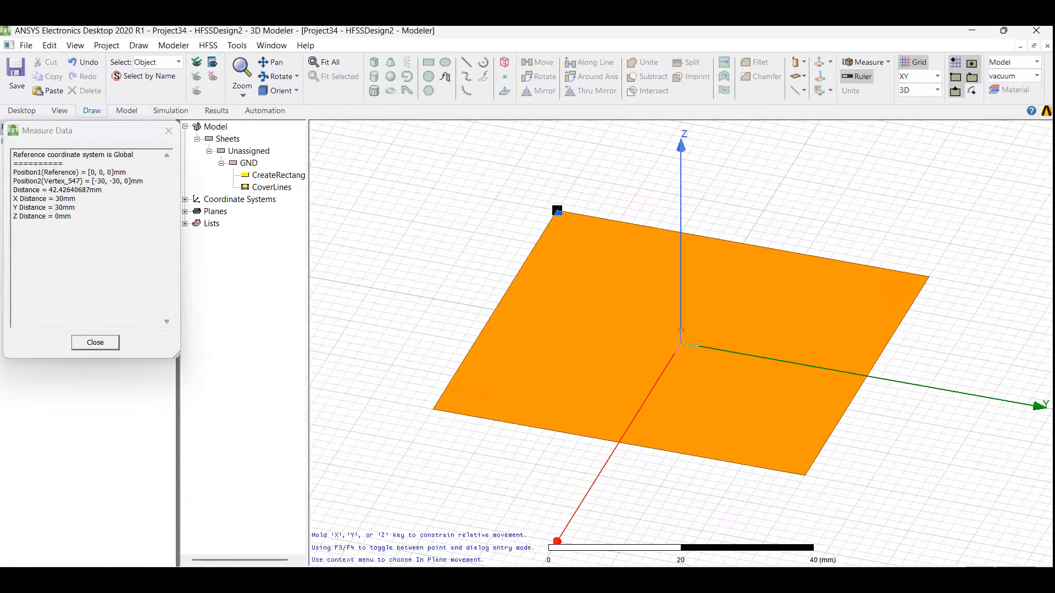
{"action": "left_click", "coordinate": [805, 476]}
{"action": "left_click", "coordinate": [805, 452]}
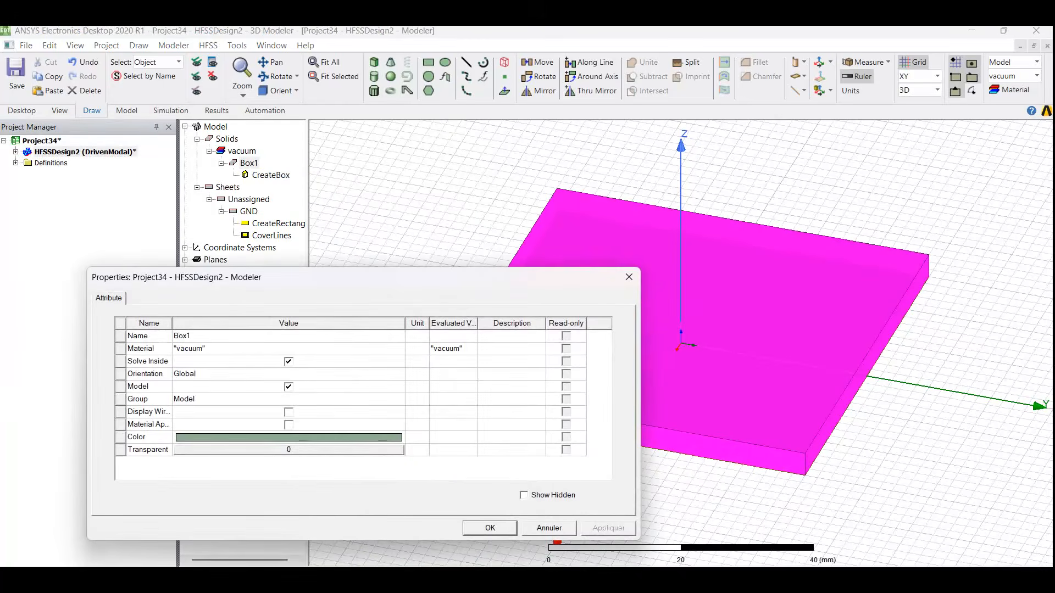
Step: Name the box substrat and assign it the FR4_epoxy material, keeping its default color
{"action": "left_click", "coordinate": [182, 336]}
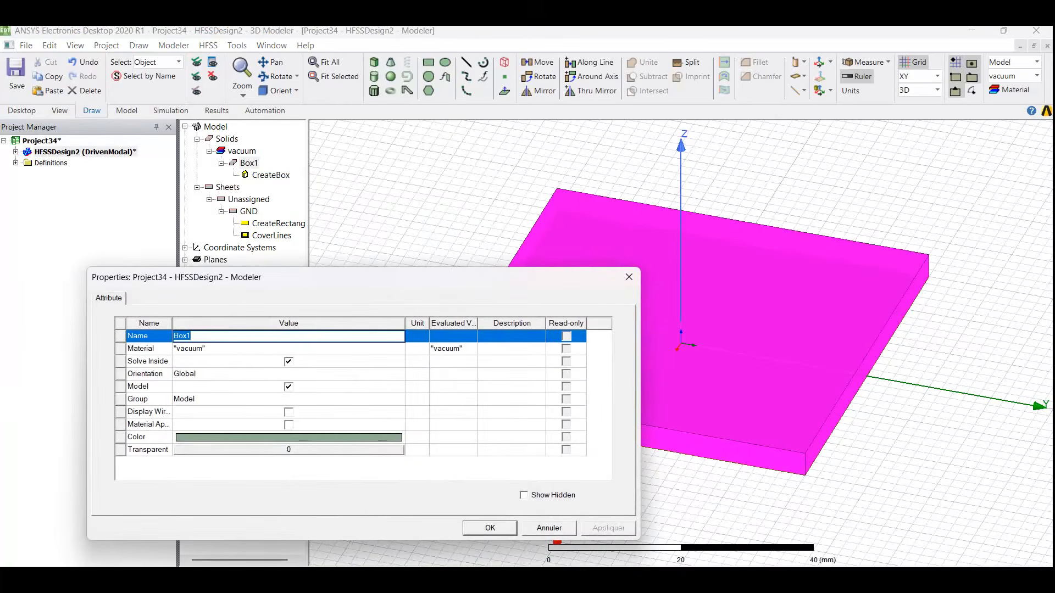
{"action": "type", "text": "substrat"}
{"action": "left_click", "coordinate": [288, 348]}
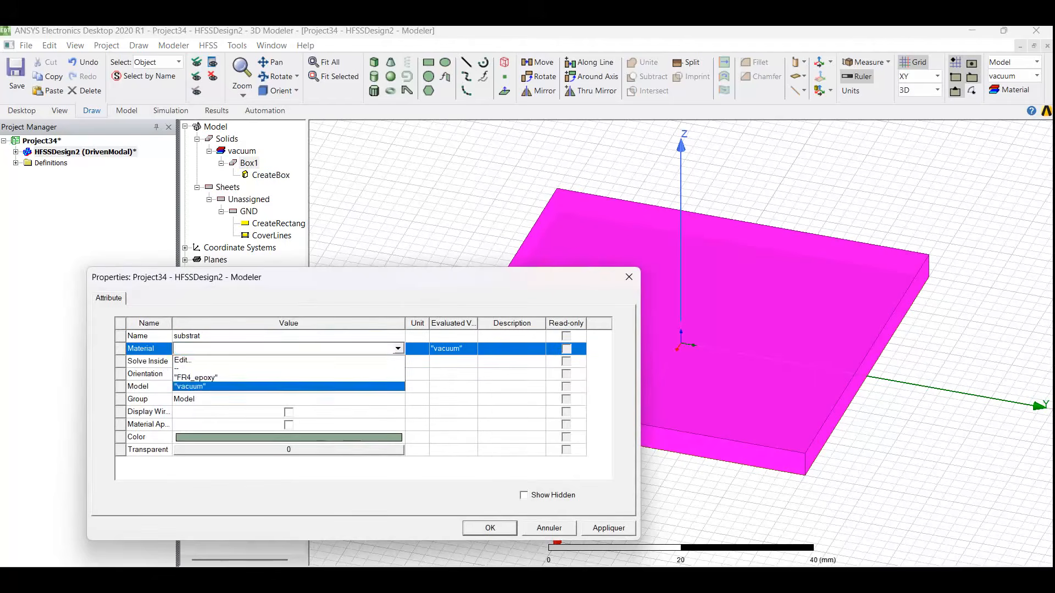
{"action": "left_click", "coordinate": [192, 360]}
{"action": "left_click", "coordinate": [288, 349]}
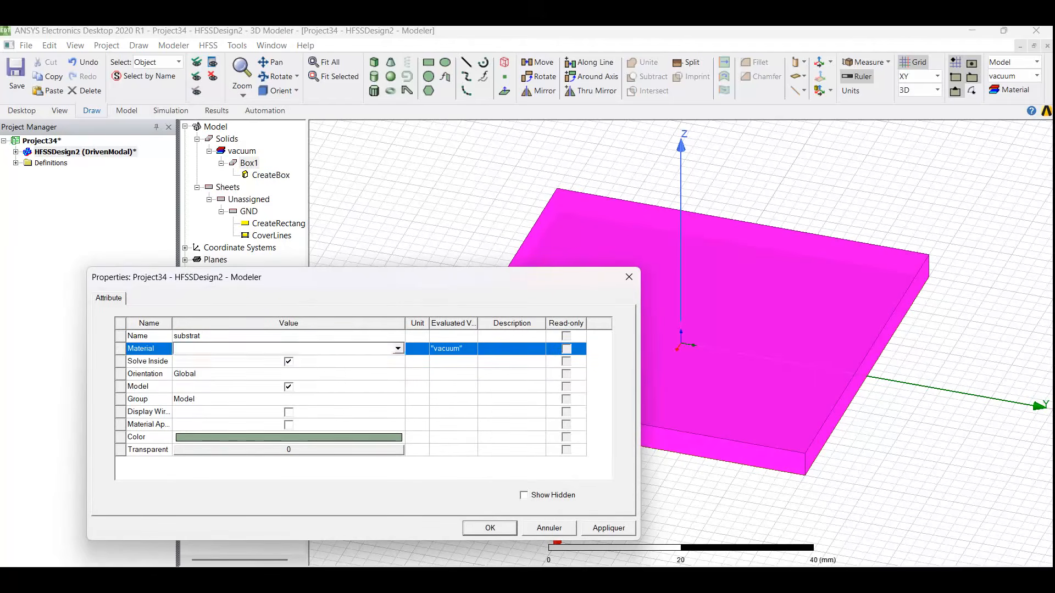
{"action": "left_click", "coordinate": [195, 377]}
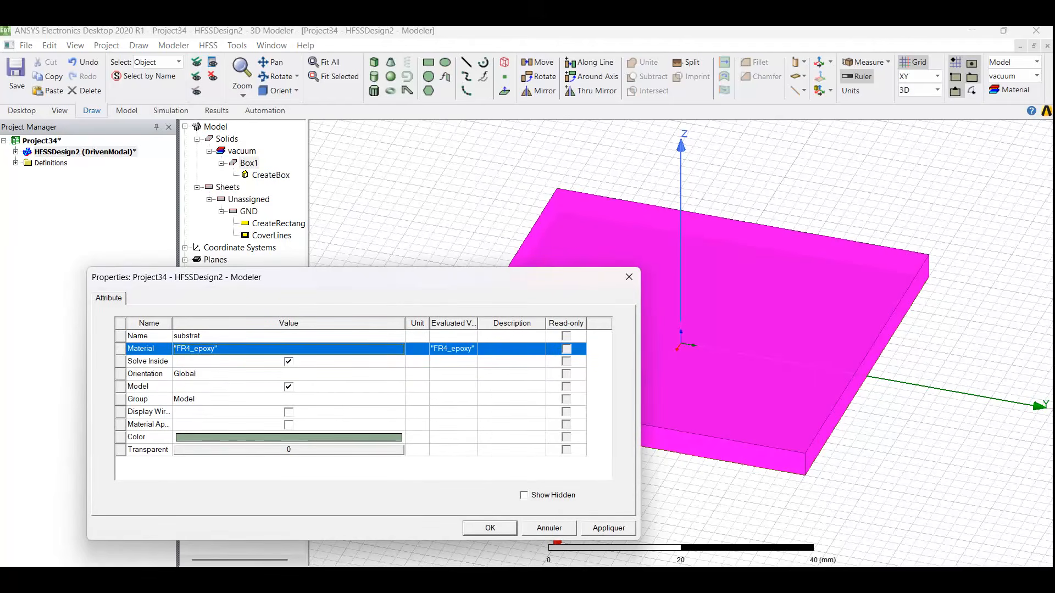
{"action": "left_click", "coordinate": [289, 437]}
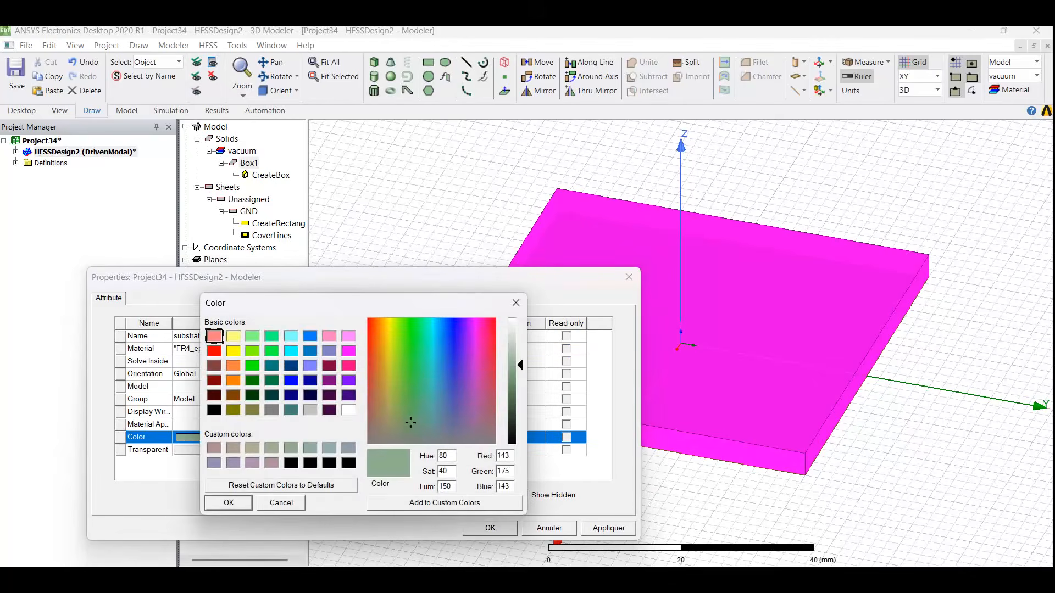
{"action": "left_click", "coordinate": [228, 502]}
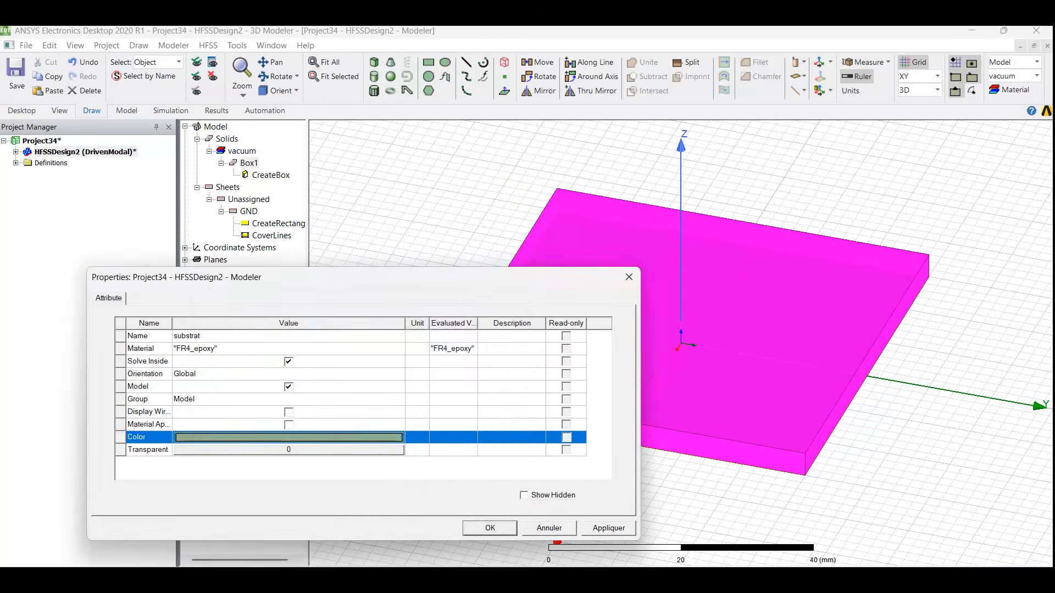
{"action": "key", "text": "Return"}
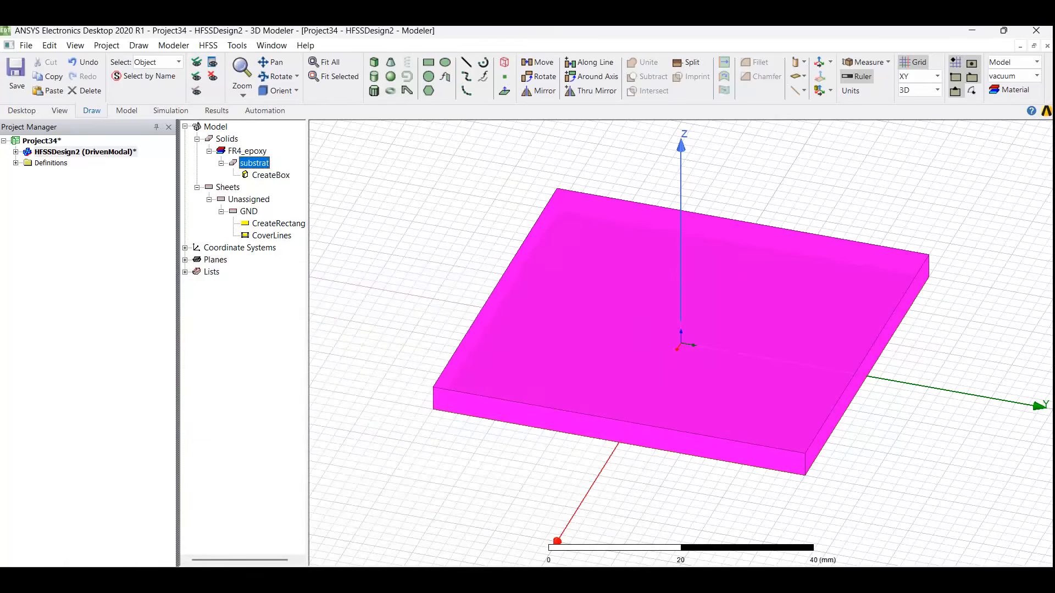
Step: Set the substrate box's ZSize to 1.6 mm
{"action": "double_click", "coordinate": [270, 174]}
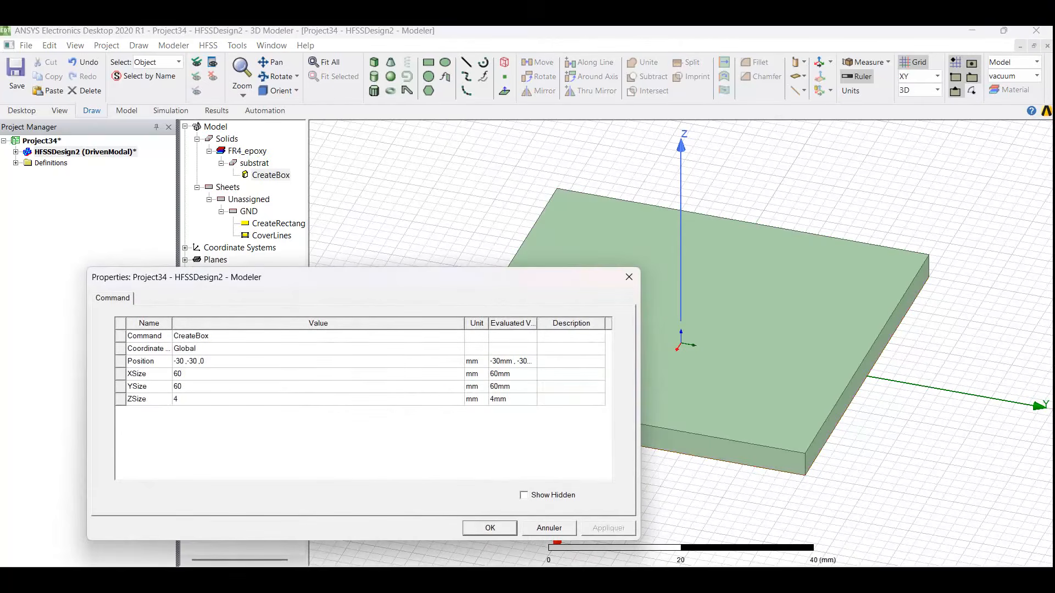
{"action": "left_click", "coordinate": [180, 399]}
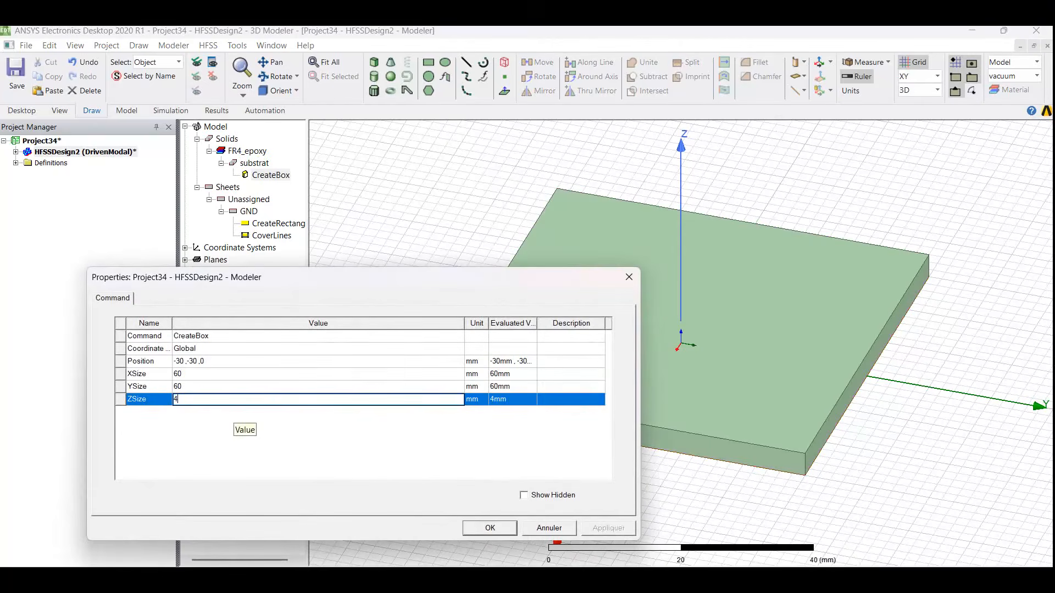
{"action": "key", "text": "BackSpace"}
{"action": "type", "text": "1.6"}
{"action": "key", "text": "Return"}
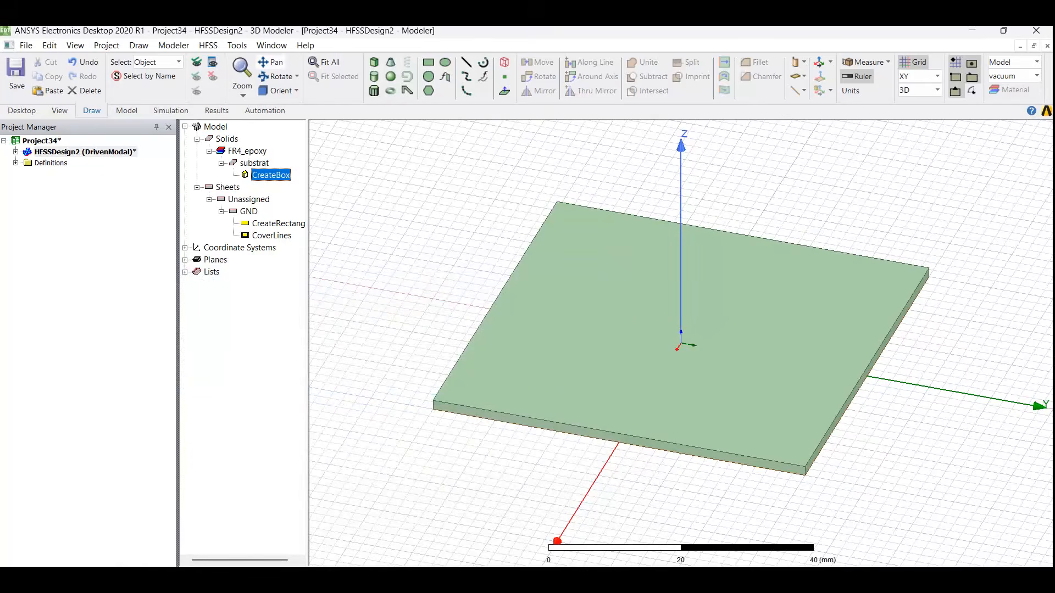
Step: Draw a rectangle of about 28 by 32 mm in the XY plane near the substrate's center, starting at -14, -14, 0
{"action": "mouse_move", "coordinate": [884, 319]}
{"action": "left_mouse_down"}
{"action": "mouse_move", "coordinate": [885, 192]}
{"action": "mouse_move", "coordinate": [885, 327]}
{"action": "left_mouse_up"}
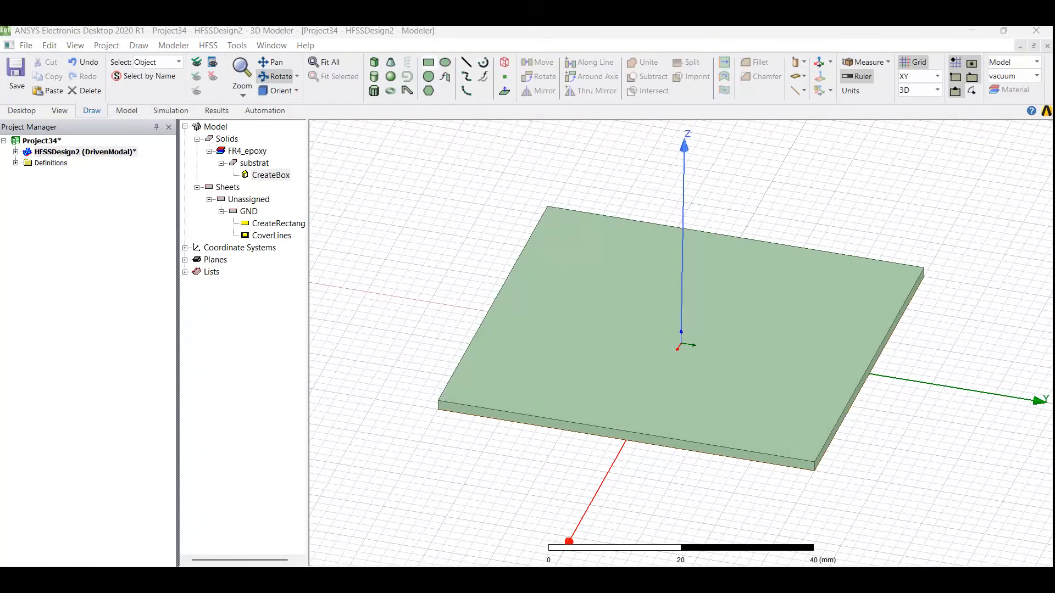
{"action": "key", "text": "ctrl+m"}
{"action": "left_click", "coordinate": [618, 284]}
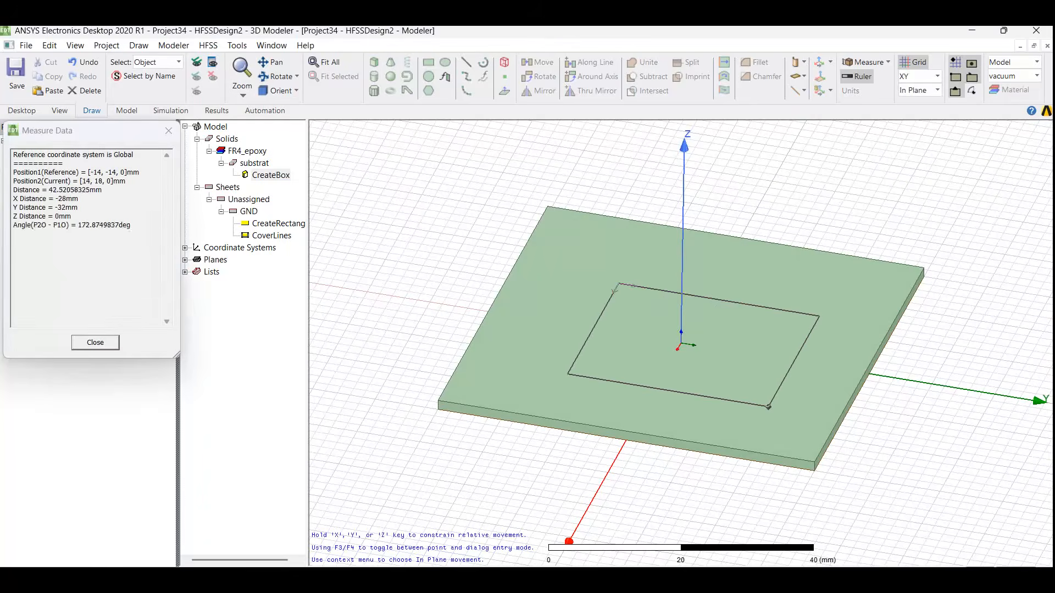
{"action": "left_click", "coordinate": [768, 408]}
Step: Name the new rectangle patch and change its color to yellow
{"action": "double_click", "coordinate": [260, 248]}
{"action": "left_click", "coordinate": [288, 335]}
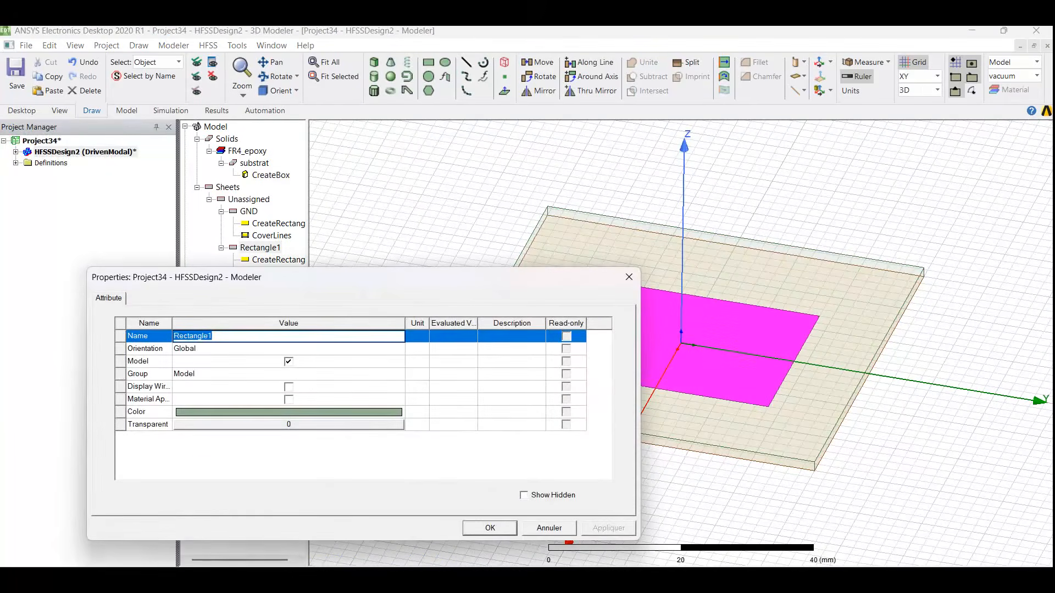
{"action": "type", "text": "patch"}
{"action": "left_click", "coordinate": [288, 411]}
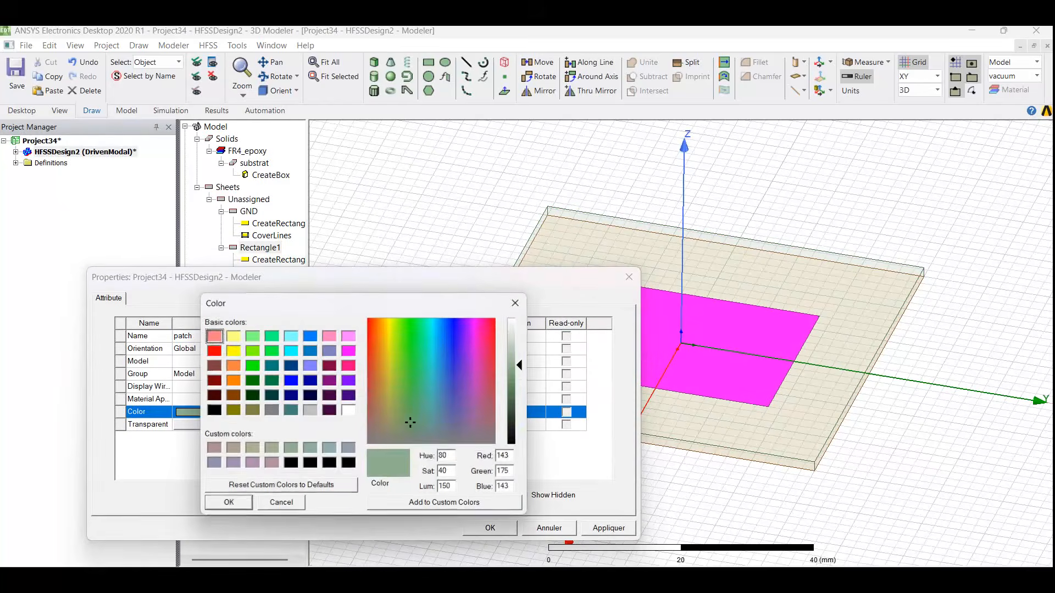
{"action": "left_click", "coordinate": [233, 350]}
{"action": "key", "text": "Return"}
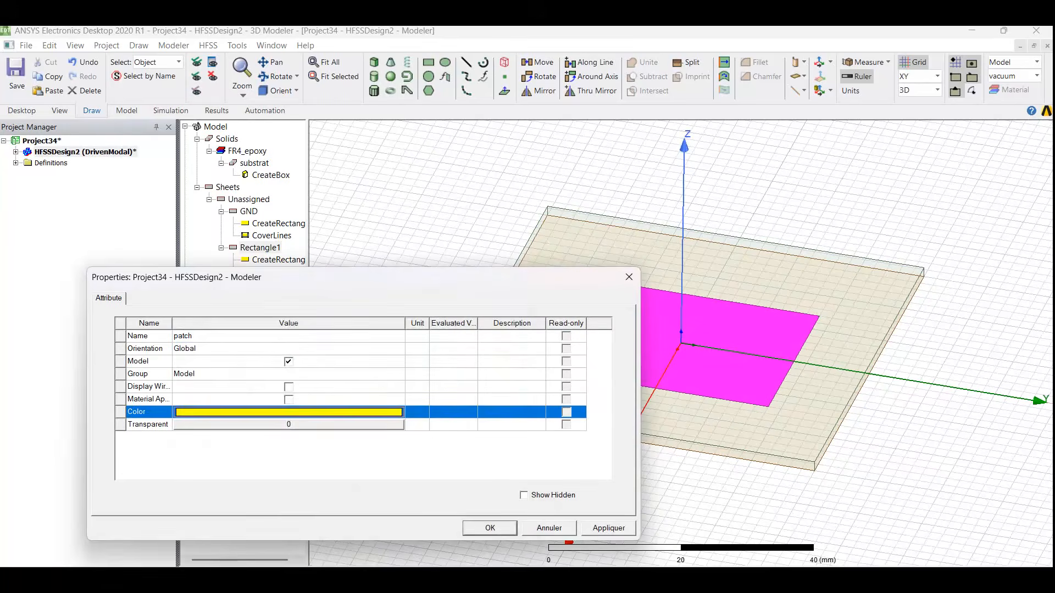
{"action": "key", "text": "Return"}
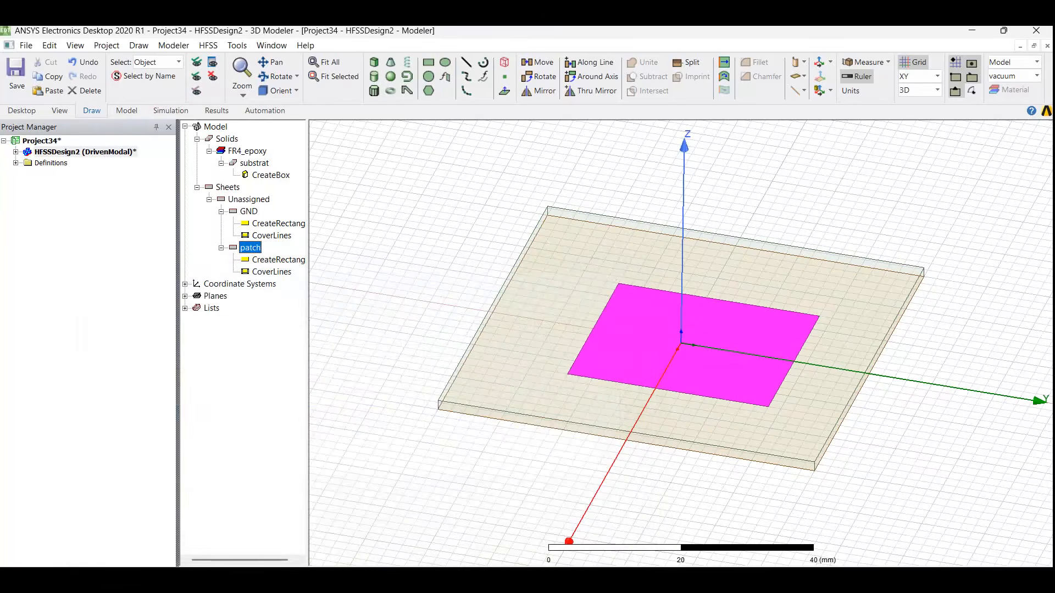
Step: Set the patch rectangle's XSize to 29.4 mm and its YSize to 38 mm
{"action": "double_click", "coordinate": [278, 260]}
{"action": "left_click", "coordinate": [182, 387]}
{"action": "left_click", "coordinate": [181, 386]}
{"action": "key", "text": "BackSpace"}
{"action": "type", "text": "9"}
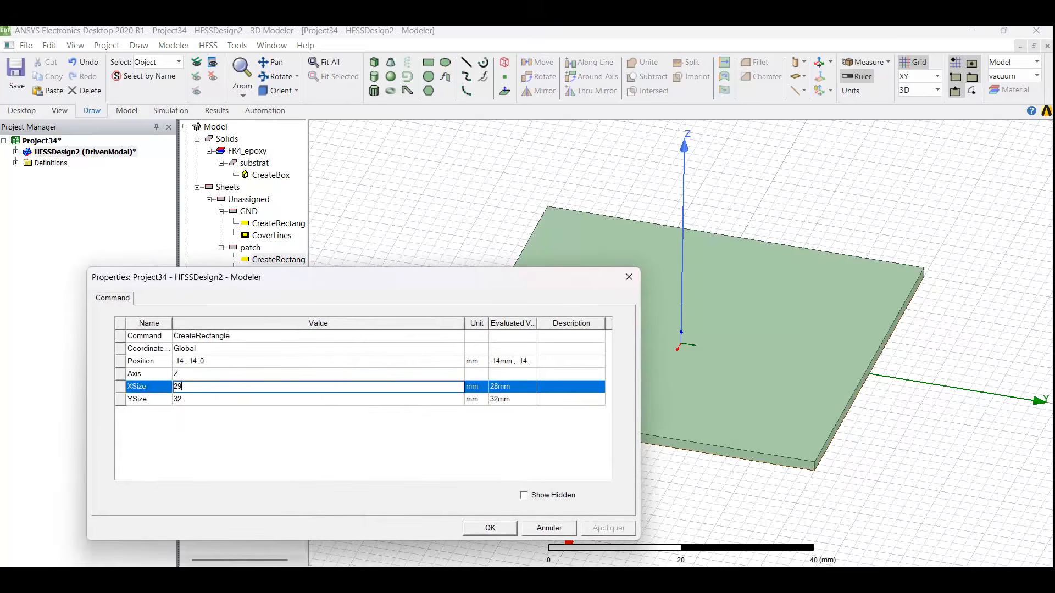
{"action": "type", "text": ".4"}
{"action": "key", "text": "Tab"}
{"action": "key", "text": "BackSpace"}
{"action": "type", "text": "8"}
{"action": "key", "text": "Return"}
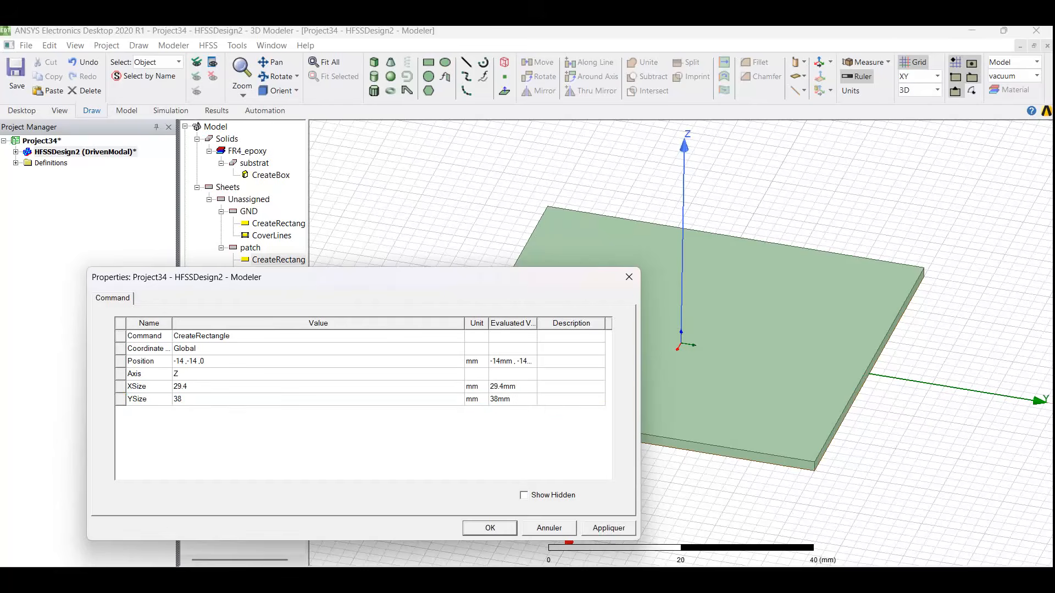
Step: Center the patch on top of the substrate by setting its position to -29.4/2, -38/2, 1.6 mm
{"action": "left_click", "coordinate": [185, 361]}
{"action": "left_click", "coordinate": [185, 361]}
{"action": "key", "text": "shift+Left"}
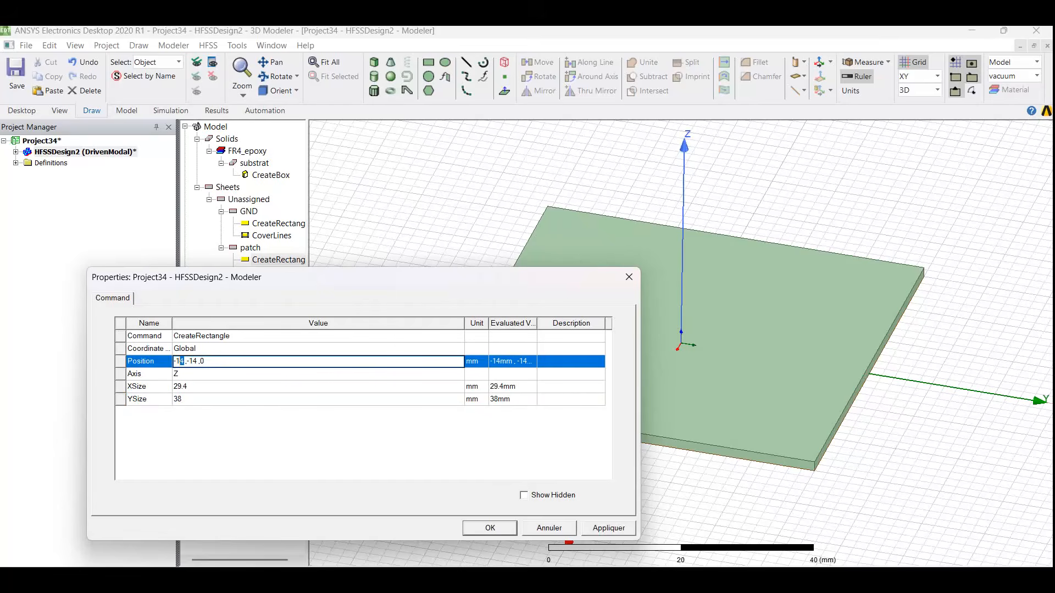
{"action": "key", "text": "shift+Left"}
{"action": "type", "text": "29.4/2"}
{"action": "key", "text": "shift+Left"}
{"action": "key", "text": "shift+Left"}
{"action": "type", "text": "38/2 ,1.6"}
{"action": "key", "text": "Return"}
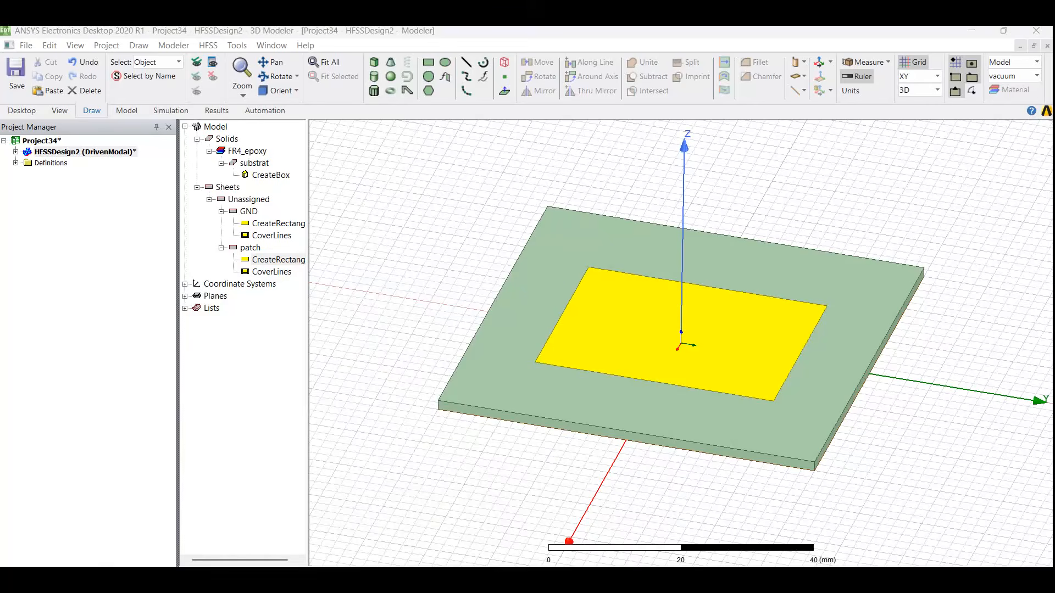
Step: Draw a feed line rectangle of about 32 by 6 mm along X, from -4, -4, 0 toward the substrate's edge
{"action": "left_click", "coordinate": [430, 63]}
{"action": "left_click", "coordinate": [681, 331]}
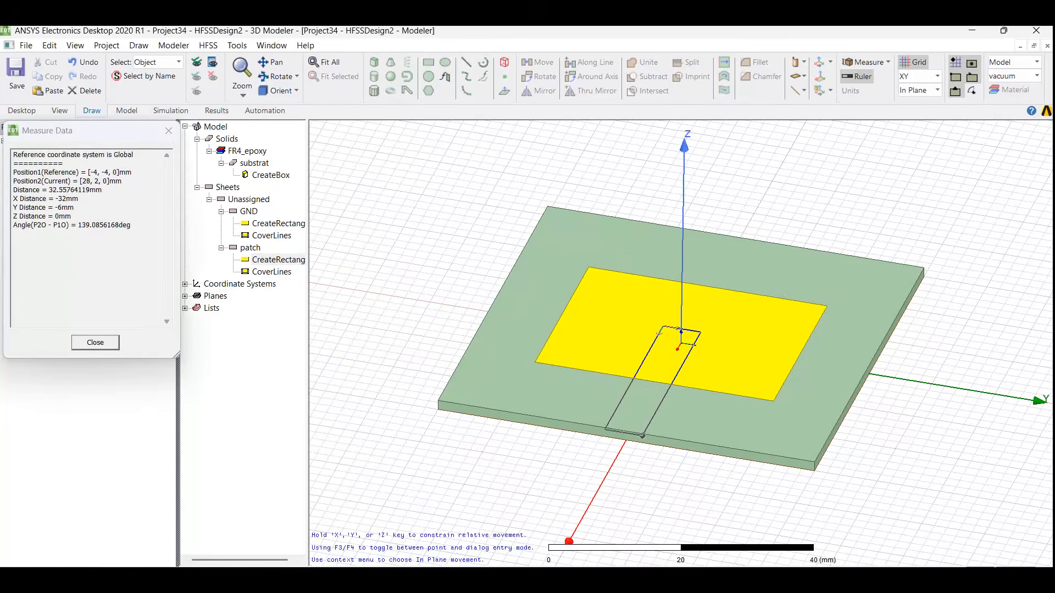
{"action": "left_click", "coordinate": [641, 437]}
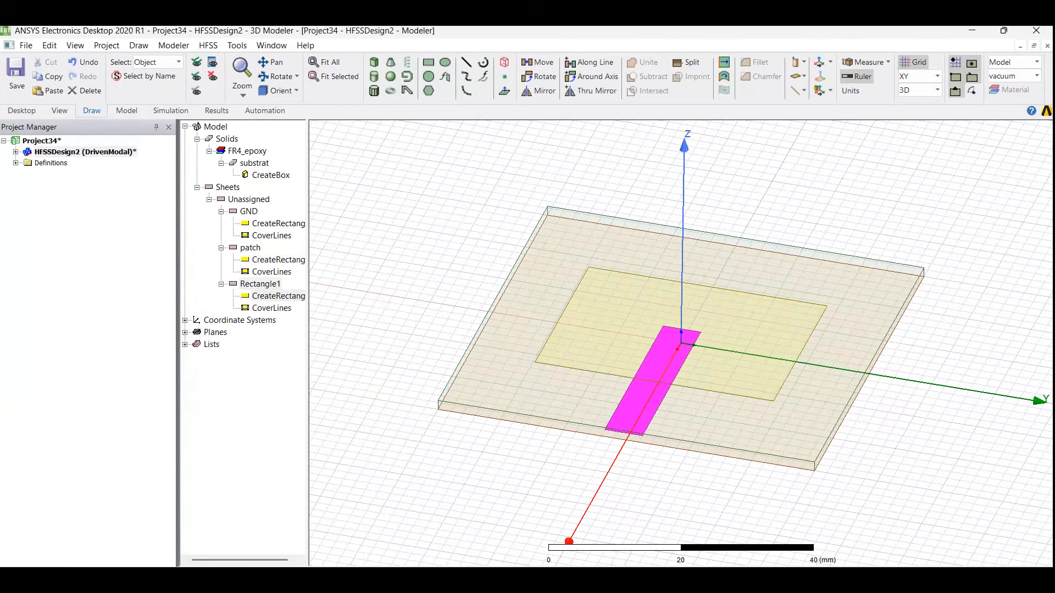
Step: Name the feed line rectangle feed and change its color to yellow
{"action": "type", "text": "feed"}
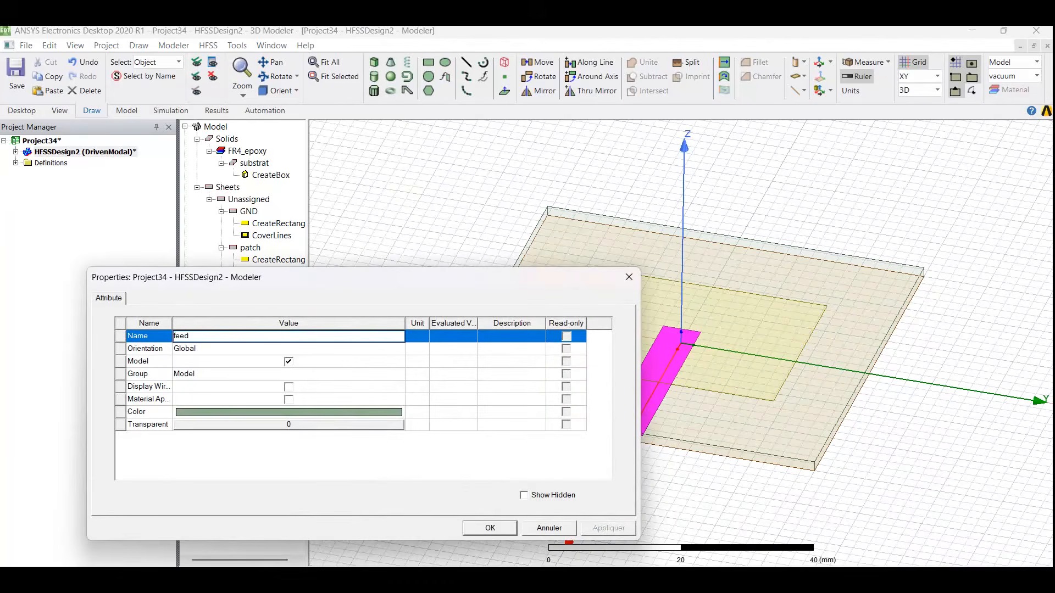
{"action": "left_click", "coordinate": [289, 411]}
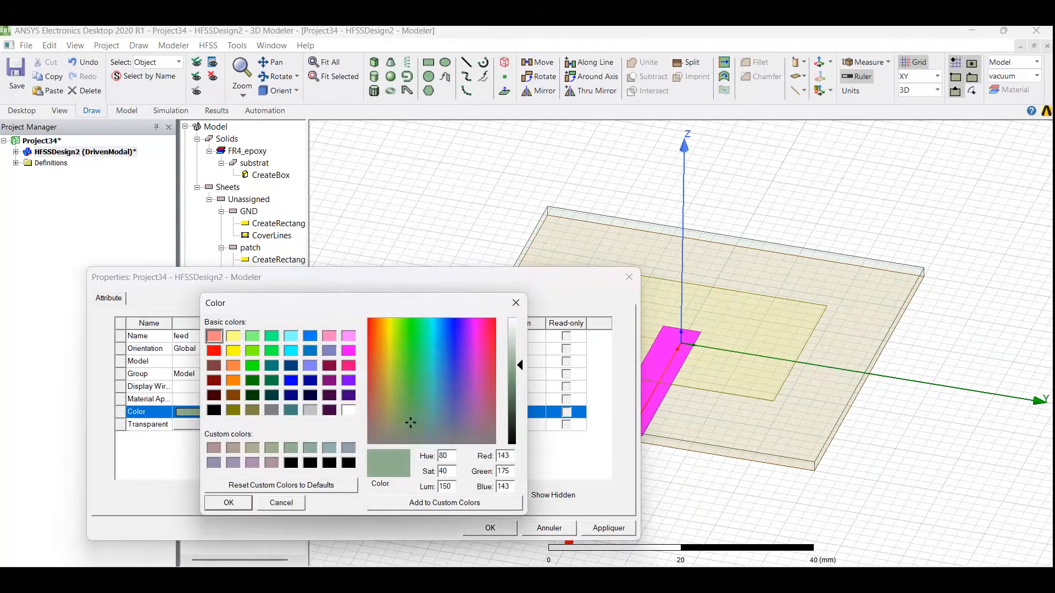
{"action": "left_click", "coordinate": [233, 350]}
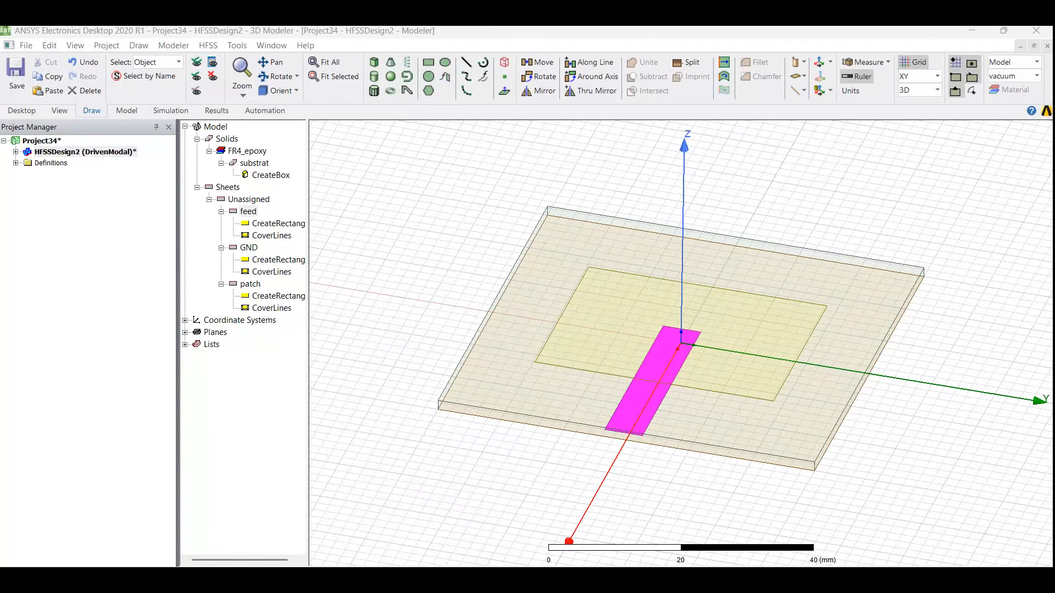
Step: Set the feed rectangle's X position to 0 and its YSize to 3 mm
{"action": "double_click", "coordinate": [278, 224]}
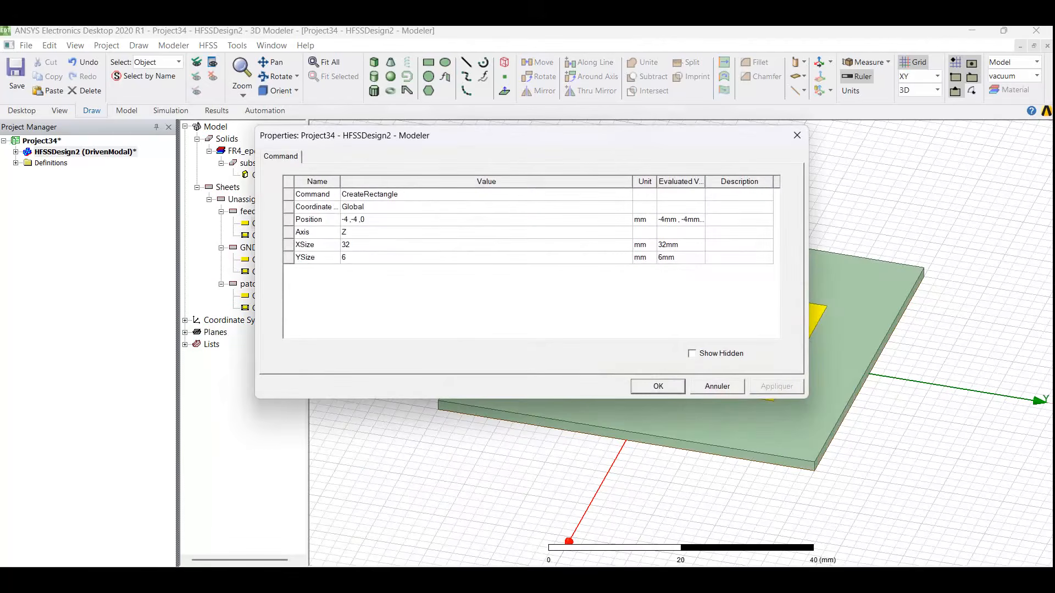
{"action": "left_click", "coordinate": [486, 219]}
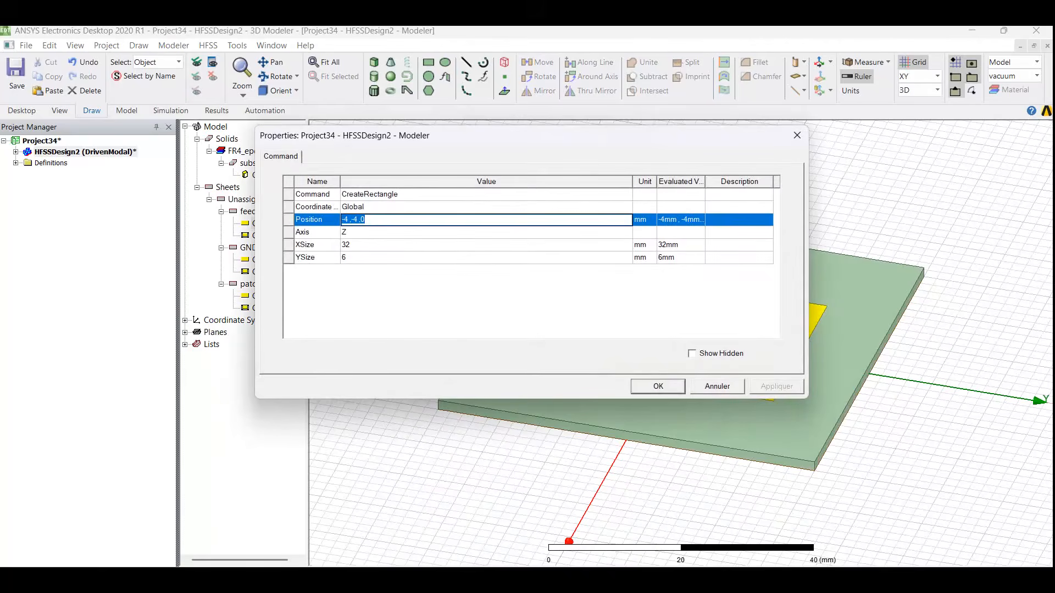
{"action": "left_click", "coordinate": [348, 219]}
{"action": "key", "text": "BackSpace"}
{"action": "key", "text": "BackSpace"}
{"action": "type", "text": "0"}
{"action": "left_click", "coordinate": [486, 257]}
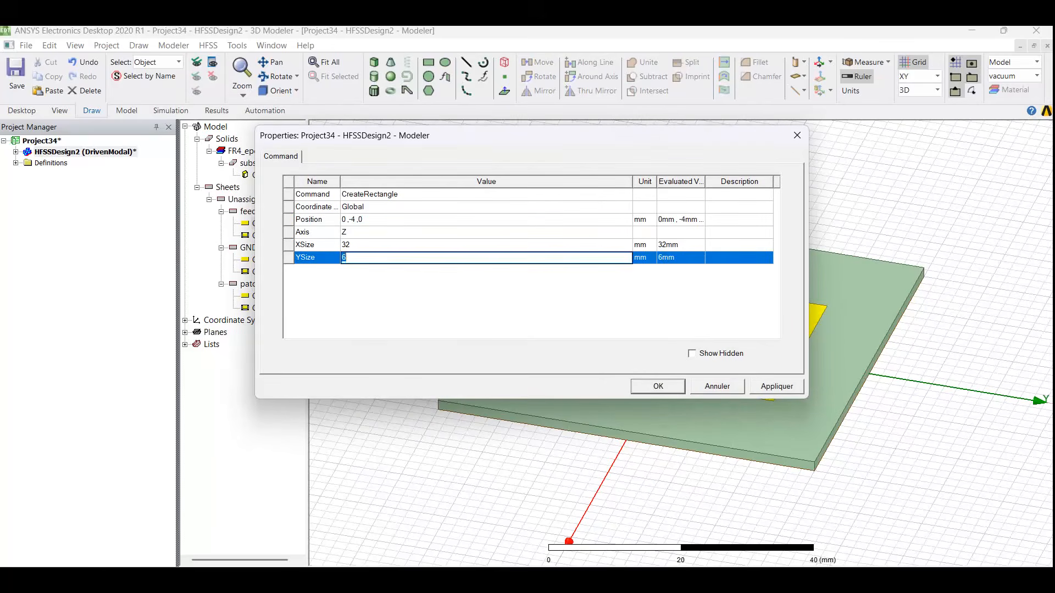
{"action": "key", "text": "BackSpace"}
Step: Set the feed's Y position to -1.5 mm, its Z position to 1.6 mm and its XSize to 30 mm
{"action": "double_click", "coordinate": [355, 219]}
{"action": "key", "text": "BackSpace"}
{"action": "type", "text": "1.5"}
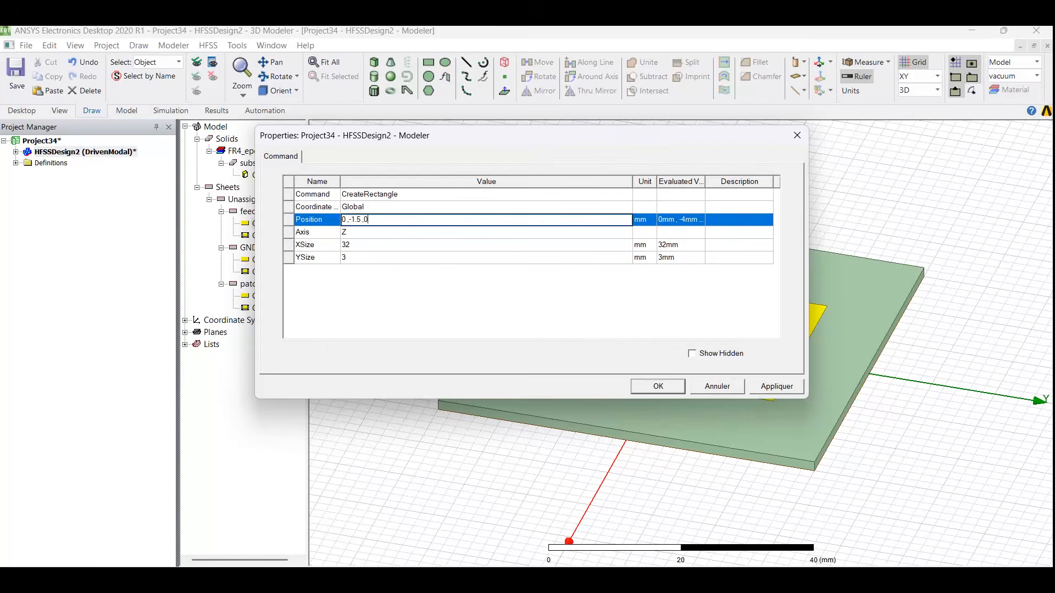
{"action": "key", "text": "BackSpace"}
{"action": "type", "text": "1.6"}
{"action": "left_click", "coordinate": [350, 244]}
{"action": "key", "text": "BackSpace"}
{"action": "type", "text": "0"}
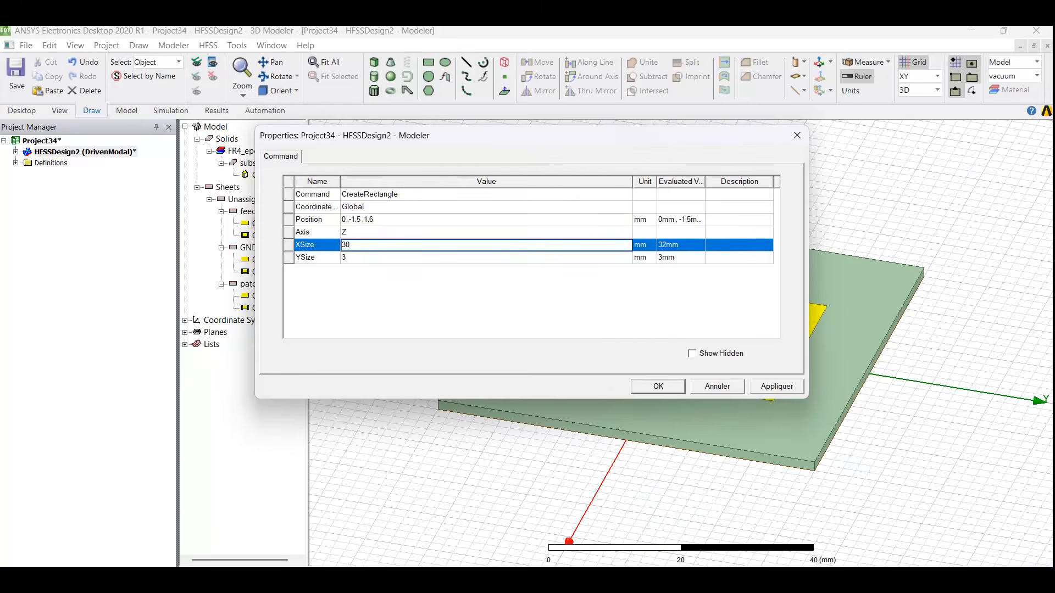
{"action": "key", "text": "Return"}
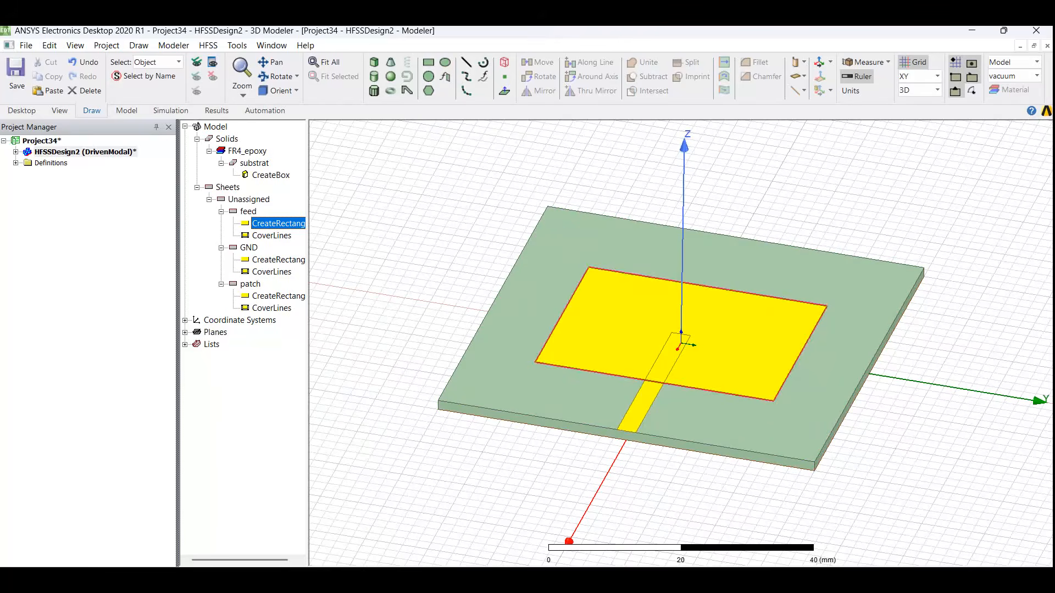
Step: Draw a rectangle of about 10 by 6 mm where the feed enters the patch, starting at 12, -4, 0, and name it cut
{"action": "left_click", "coordinate": [428, 63]}
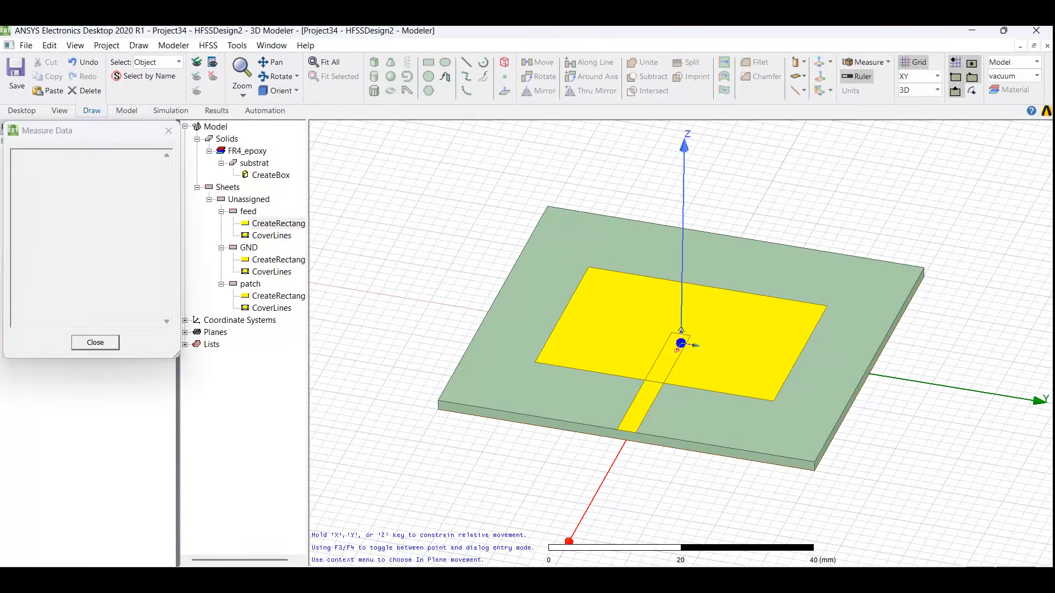
{"action": "left_click", "coordinate": [633, 379]}
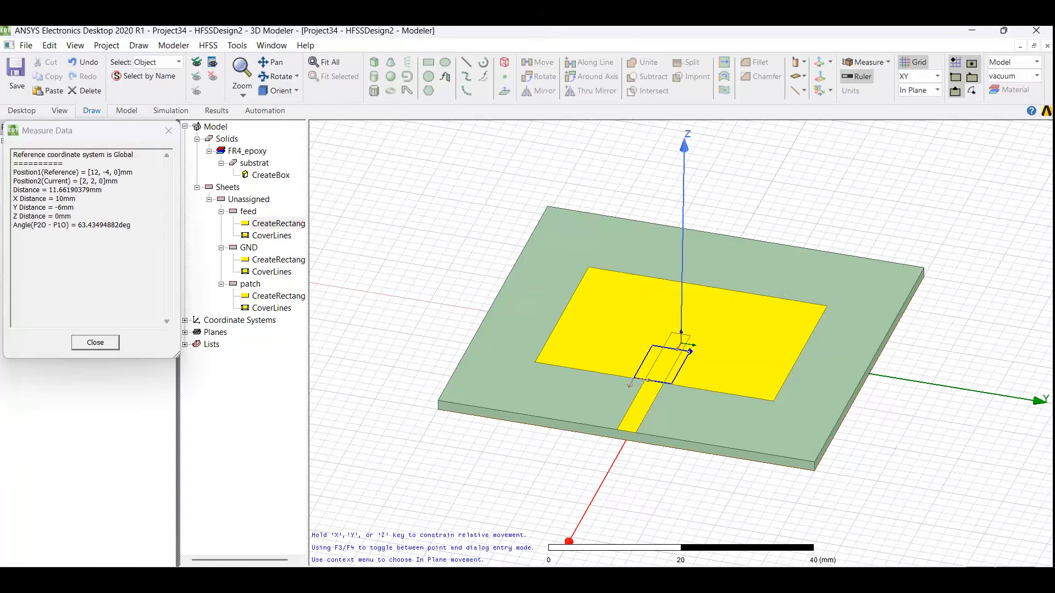
{"action": "left_click", "coordinate": [690, 351]}
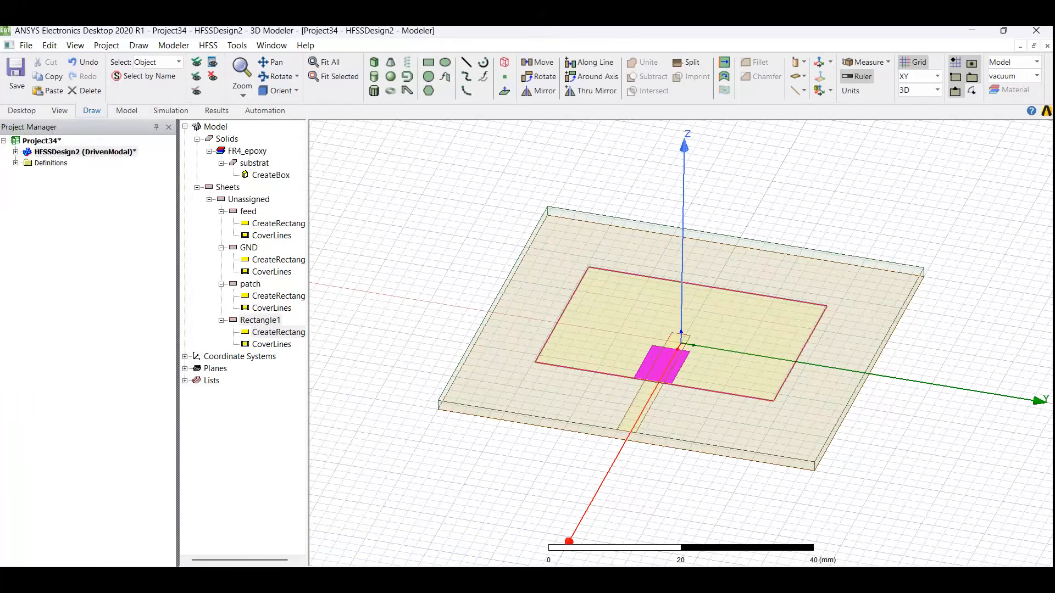
{"action": "left_click", "coordinate": [260, 320]}
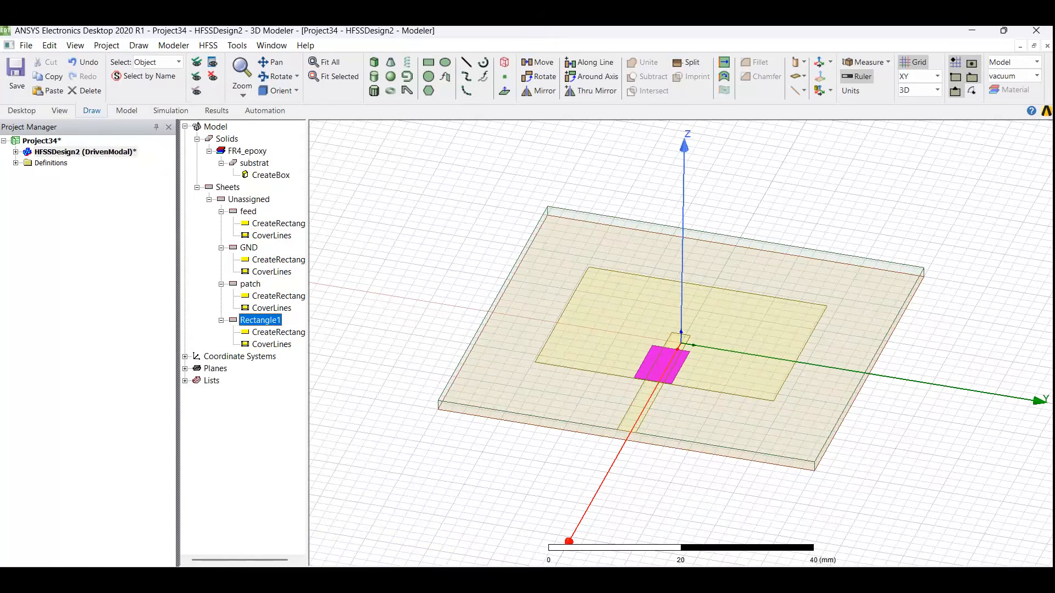
{"action": "double_click", "coordinate": [260, 319]}
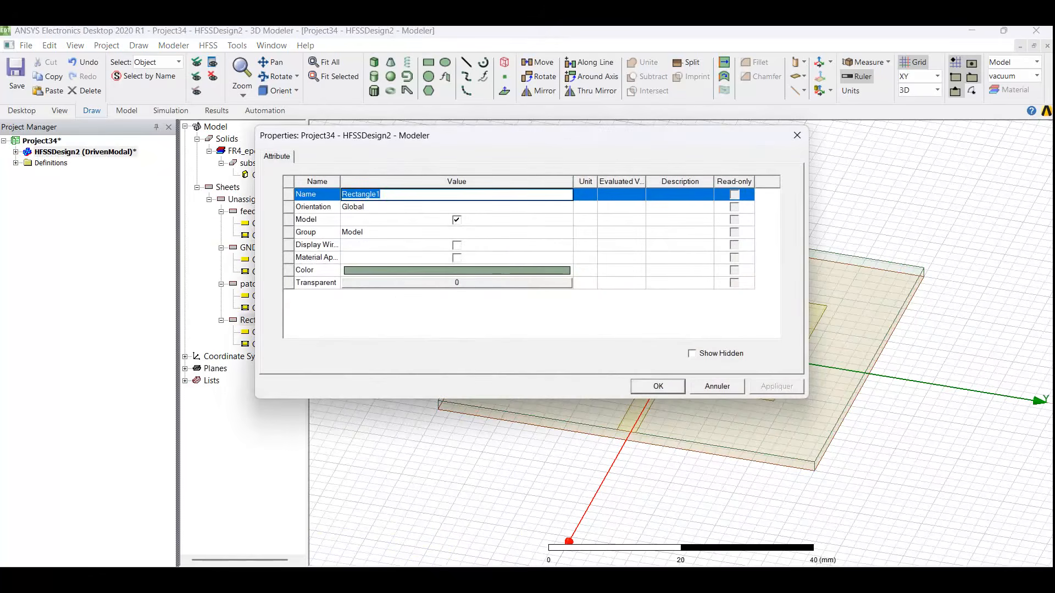
{"action": "type", "text": "cu"}
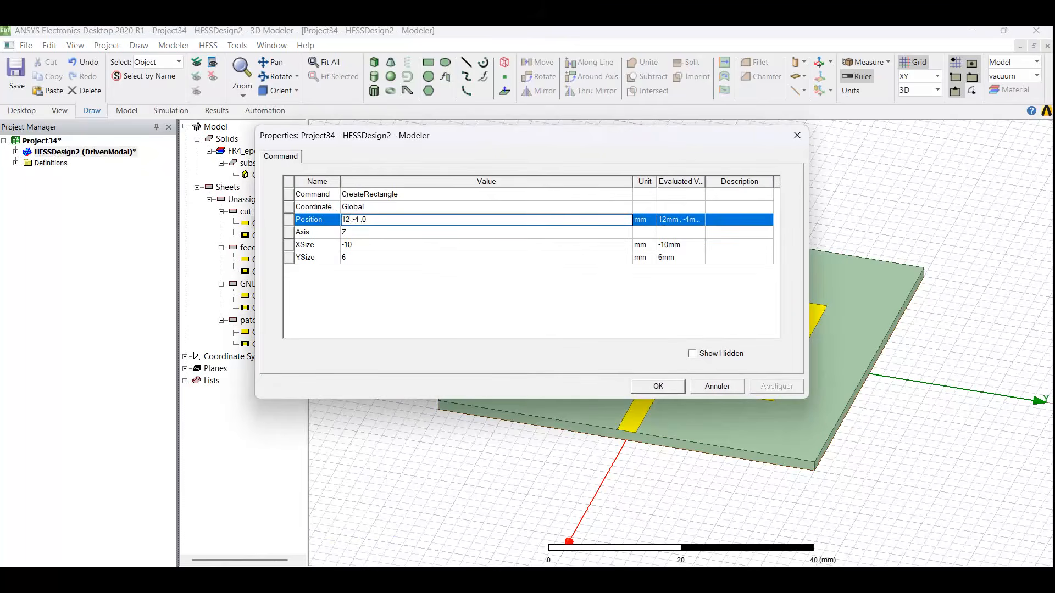
Step: Set the cut rectangle's position to 14.7, -2.5, 1.6 mm
{"action": "key", "text": "BackSpace"}
{"action": "type", "text": "4 .7"}
{"action": "key", "text": "BackSpace"}
{"action": "type", "text": "2.5,1.6"}
Step: Set the cut rectangle's XSize to -9.5 mm and its YSize to 5 mm
{"action": "left_click", "coordinate": [352, 245]}
{"action": "left_click_drag", "start_coordinate": [352, 244], "coordinate": [343, 244]}
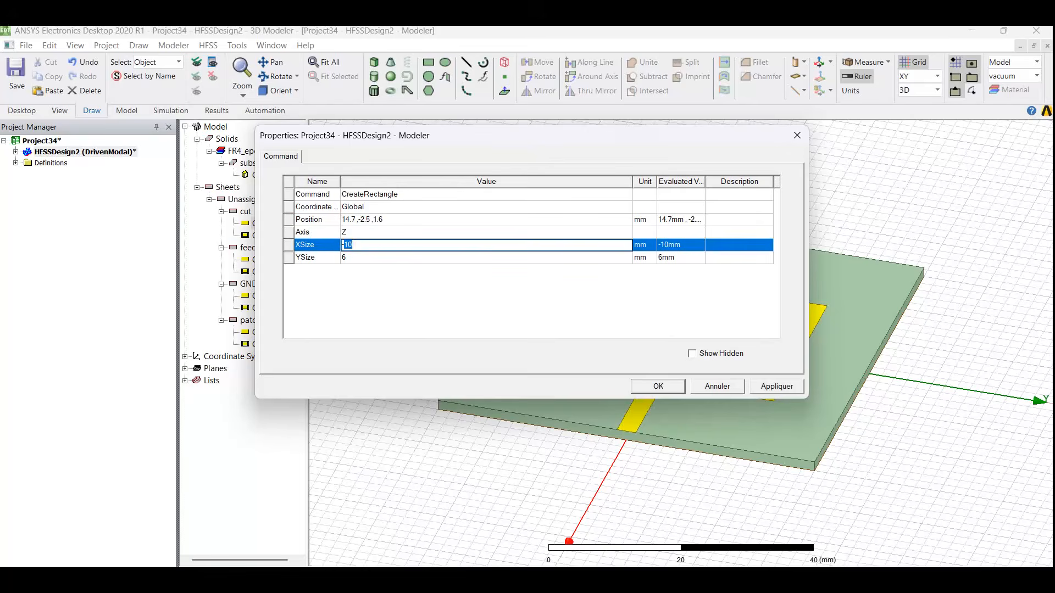
{"action": "type", "text": "9.5"}
{"action": "left_click", "coordinate": [348, 257]}
{"action": "left_click_drag", "start_coordinate": [349, 257], "coordinate": [341, 257]}
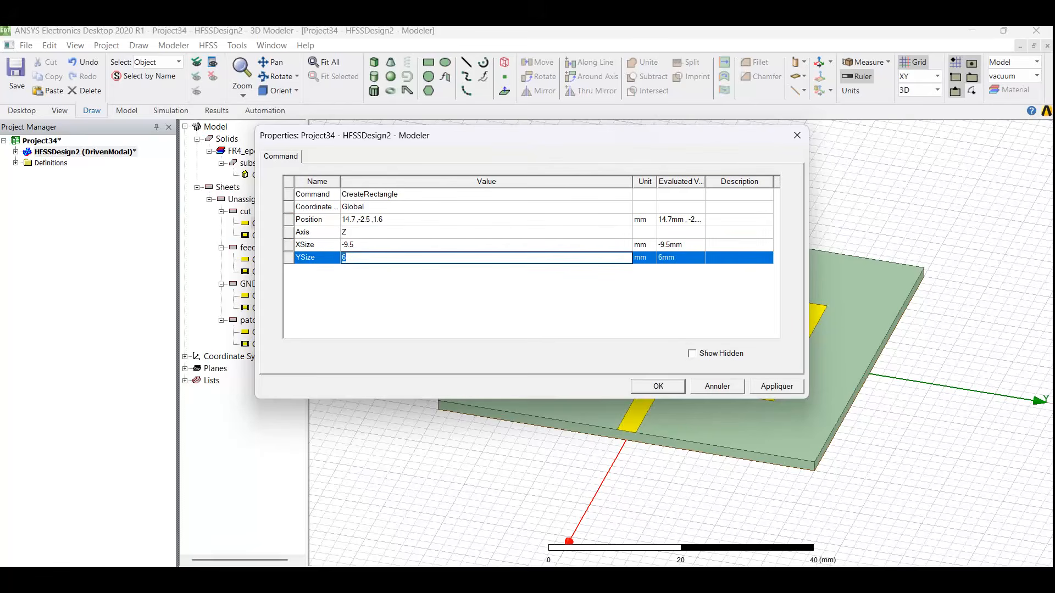
{"action": "type", "text": "5"}
{"action": "key", "text": "Return"}
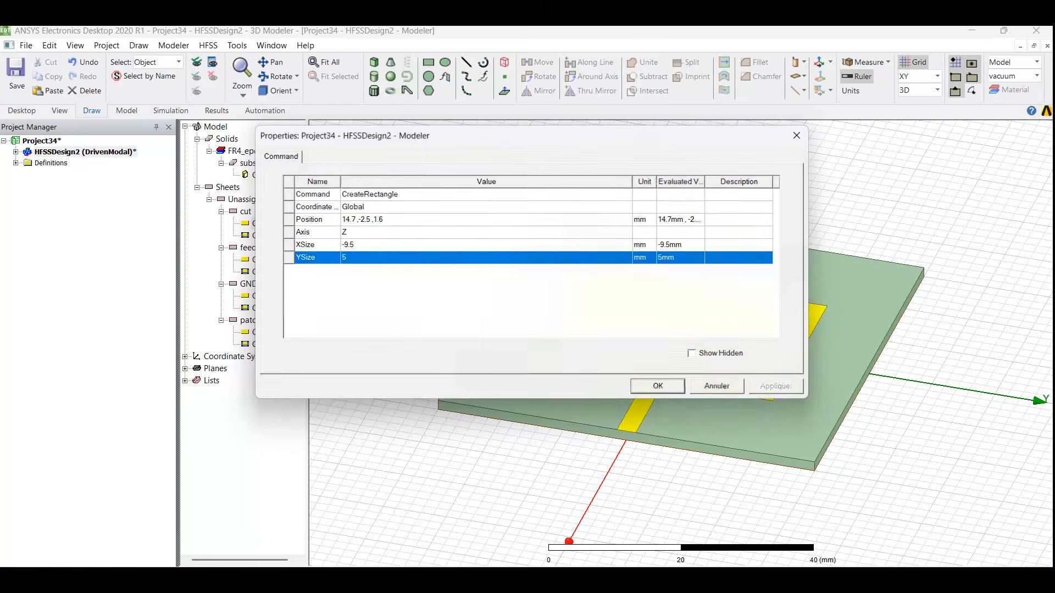
{"action": "key", "text": "Return"}
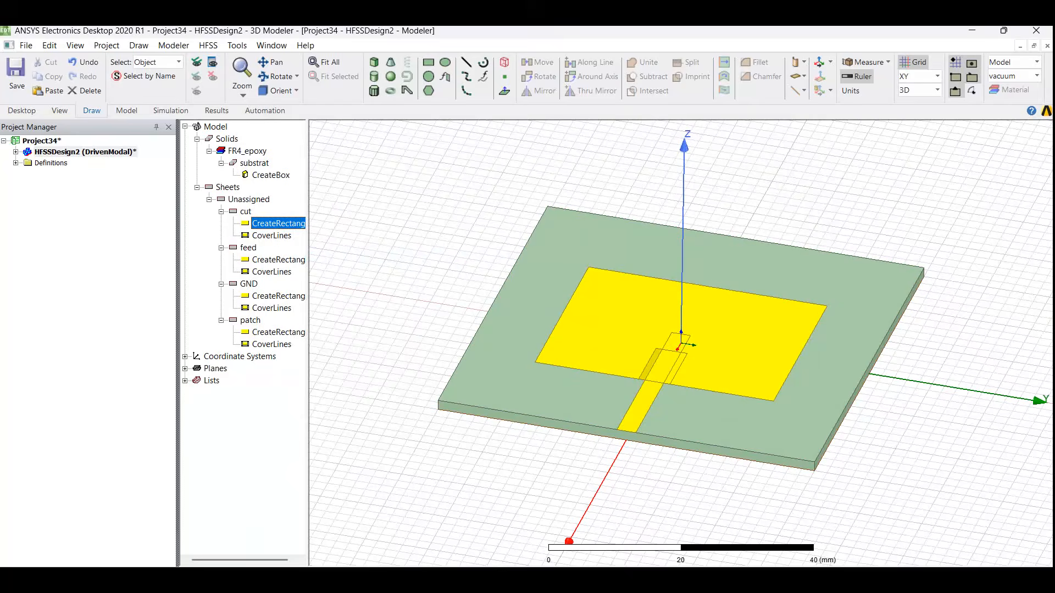
Step: Subtract the cut rectangle from the patch without cloning the tool object
{"action": "left_click", "coordinate": [250, 320]}
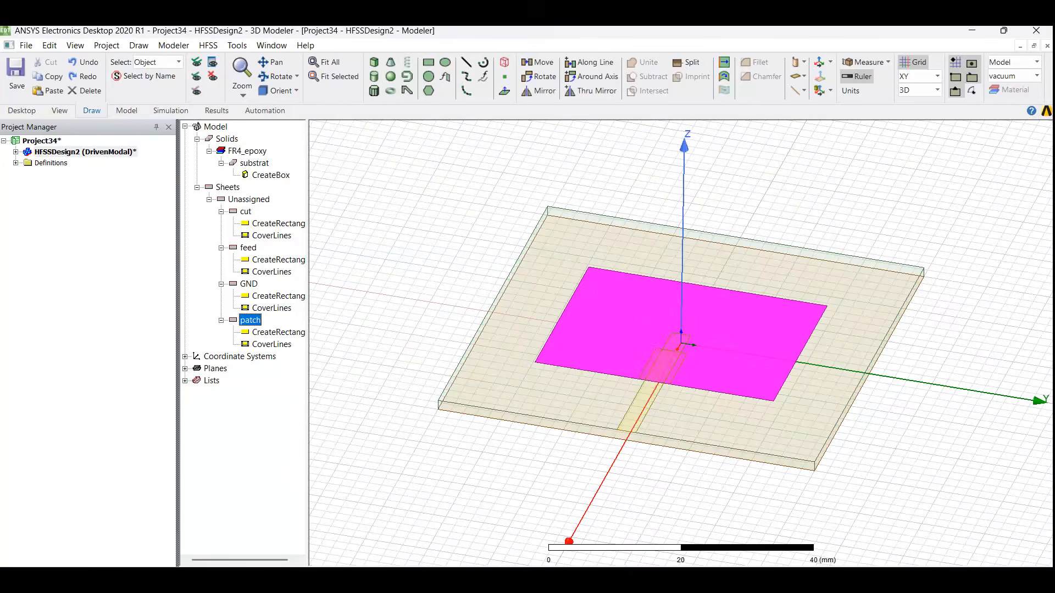
{"action": "left_click", "coordinate": [246, 211], "text": "ctrl"}
{"action": "left_click", "coordinate": [648, 76]}
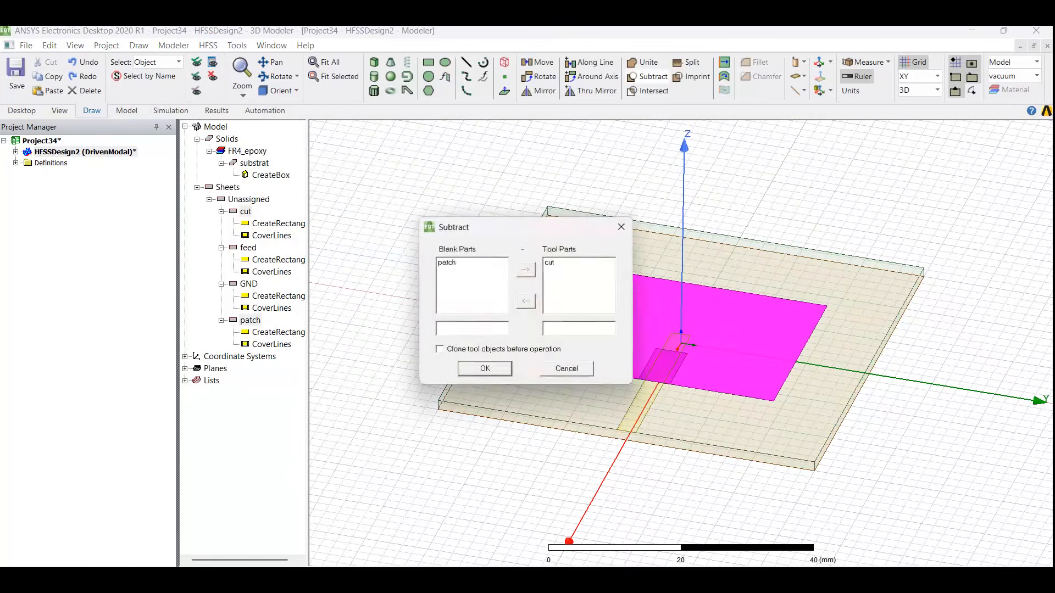
{"action": "key", "text": "Return"}
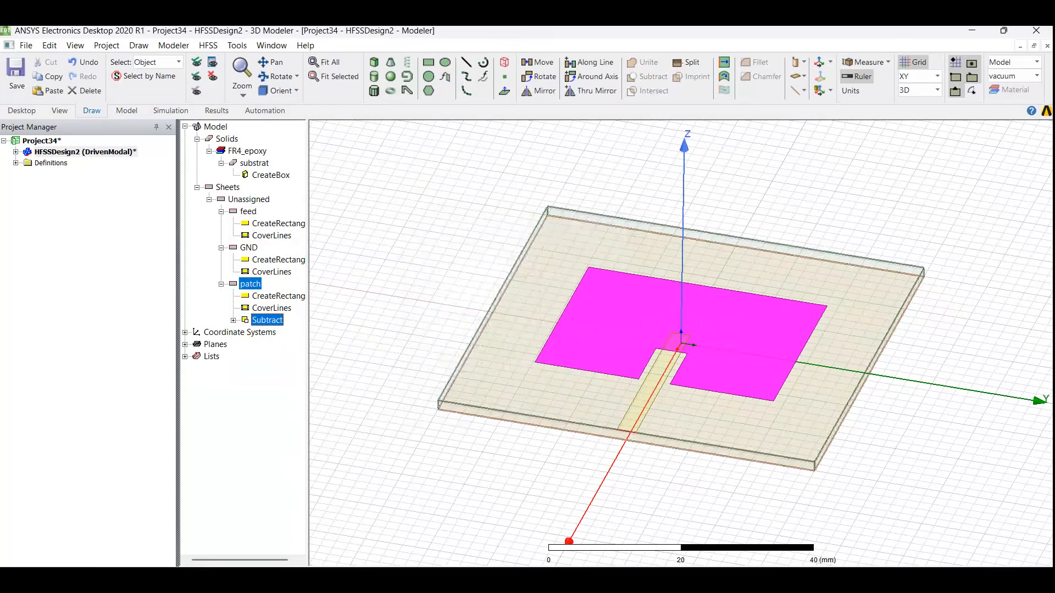
{"action": "key", "text": "Escape"}
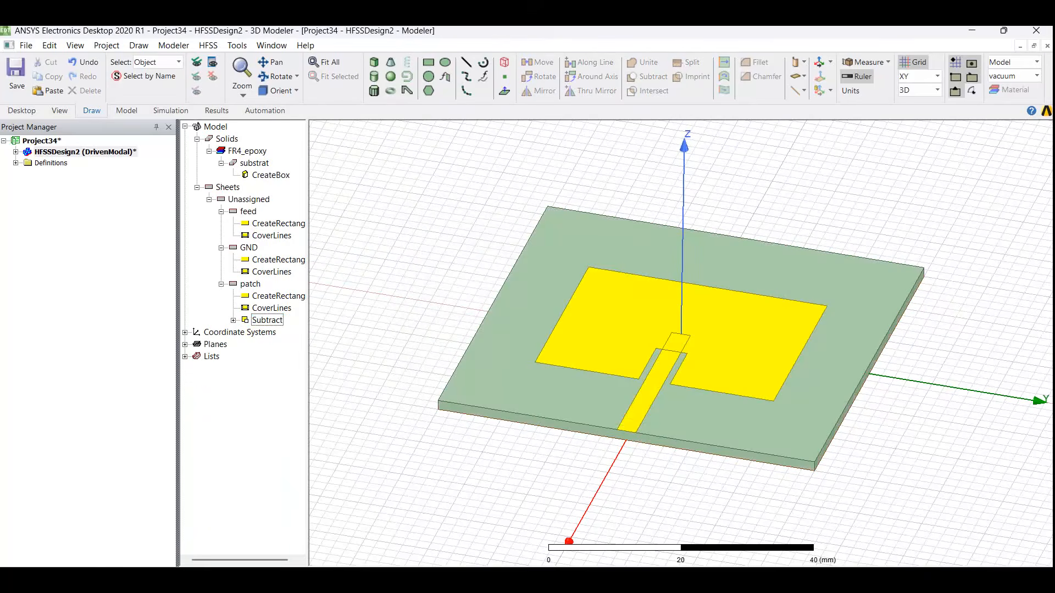
Step: Unite the patch and the feed into a single sheet
{"action": "left_click", "coordinate": [250, 284]}
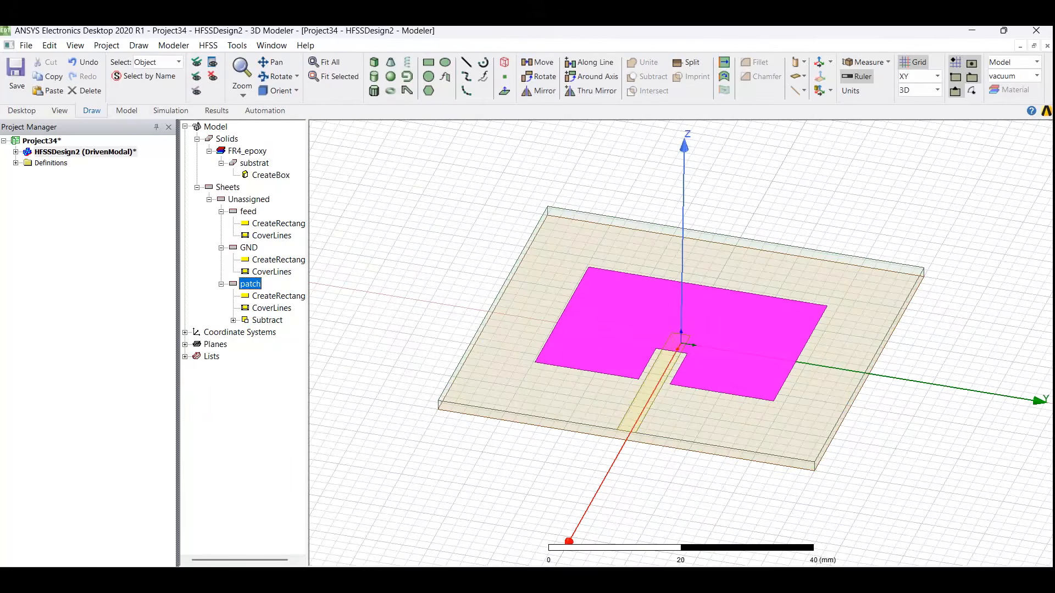
{"action": "left_click", "coordinate": [248, 211], "text": "ctrl"}
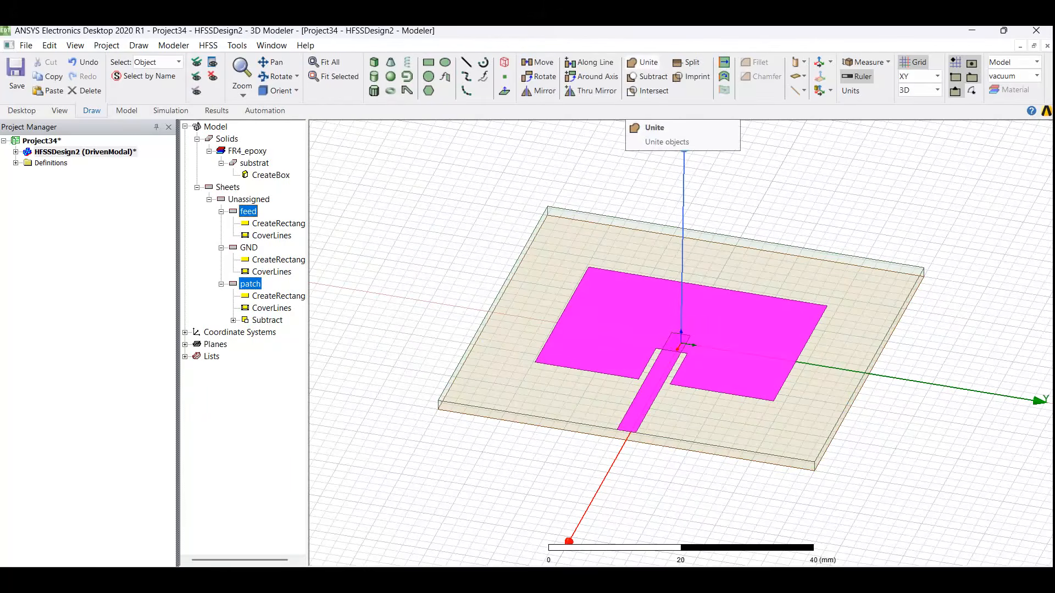
{"action": "left_click", "coordinate": [644, 62]}
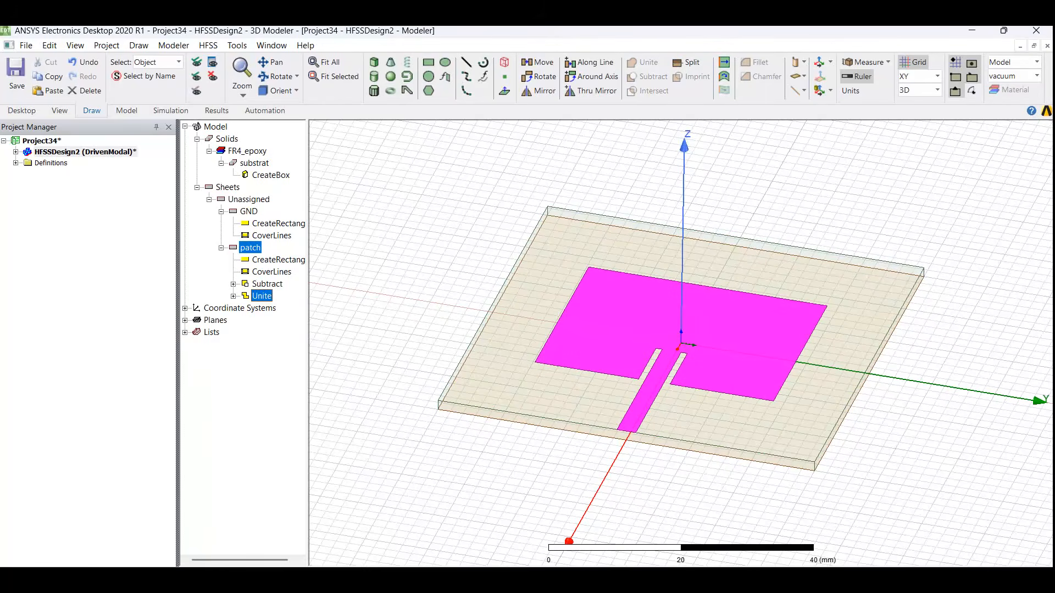
{"action": "key", "text": "ctrl+shift+a"}
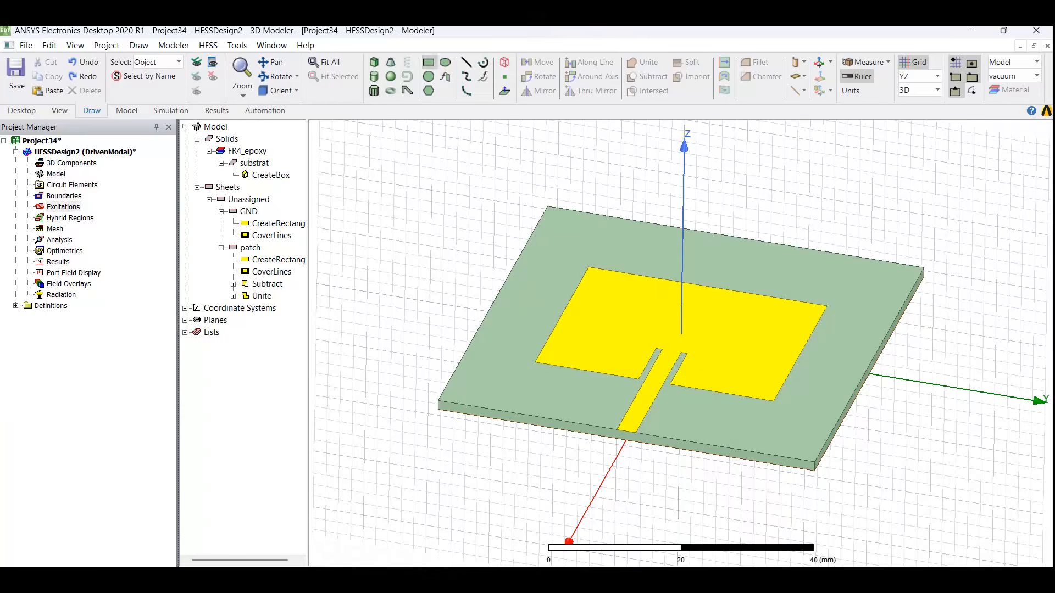
Step: Draw a YZ-plane rectangle of about 3.5 by 1.6 mm under the feed's outer edge, starting at 30, -1.5, 1.6, and name it port
{"action": "left_click", "coordinate": [864, 62]}
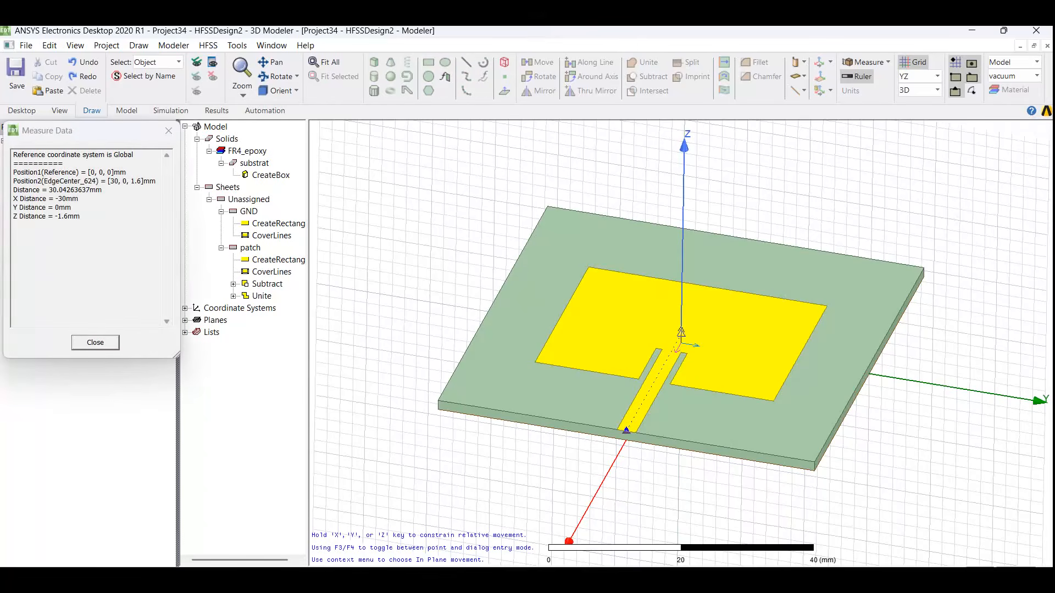
{"action": "left_click", "coordinate": [619, 430]}
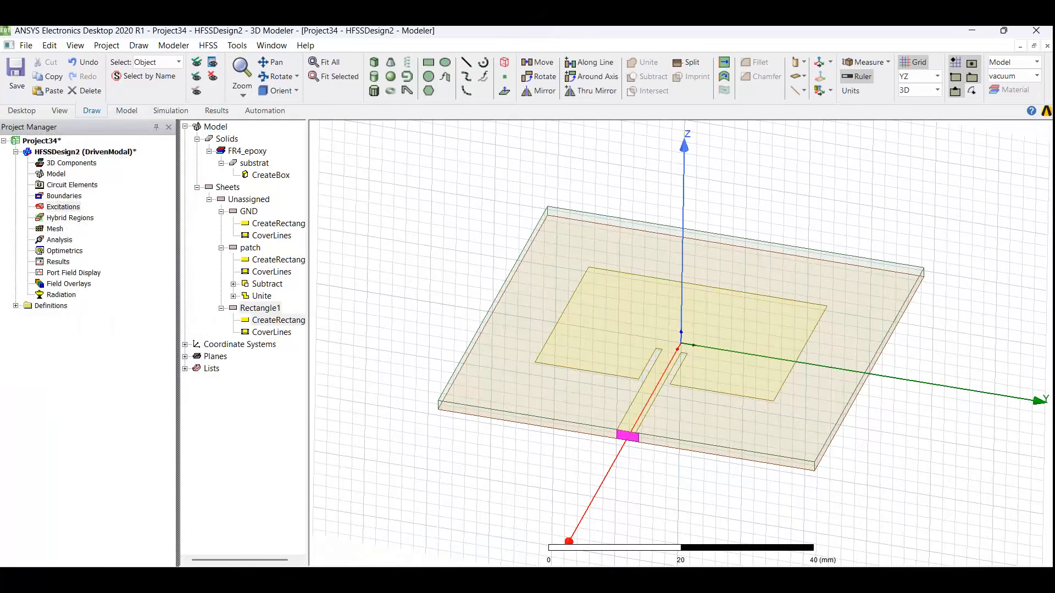
{"action": "double_click", "coordinate": [260, 308]}
{"action": "left_click", "coordinate": [377, 194]}
{"action": "type", "text": "port"}
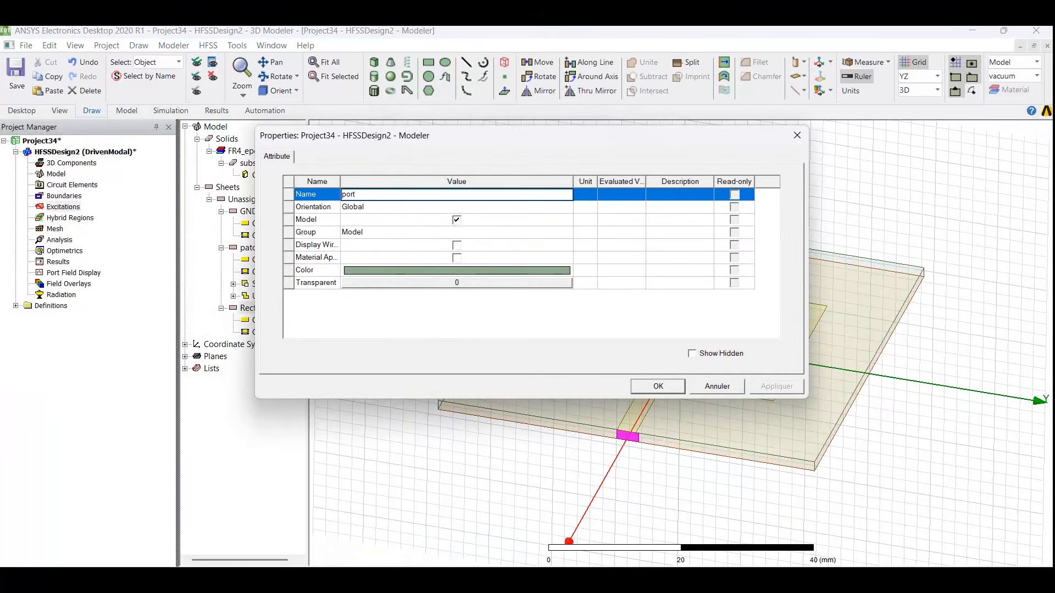
{"action": "key", "text": "Return"}
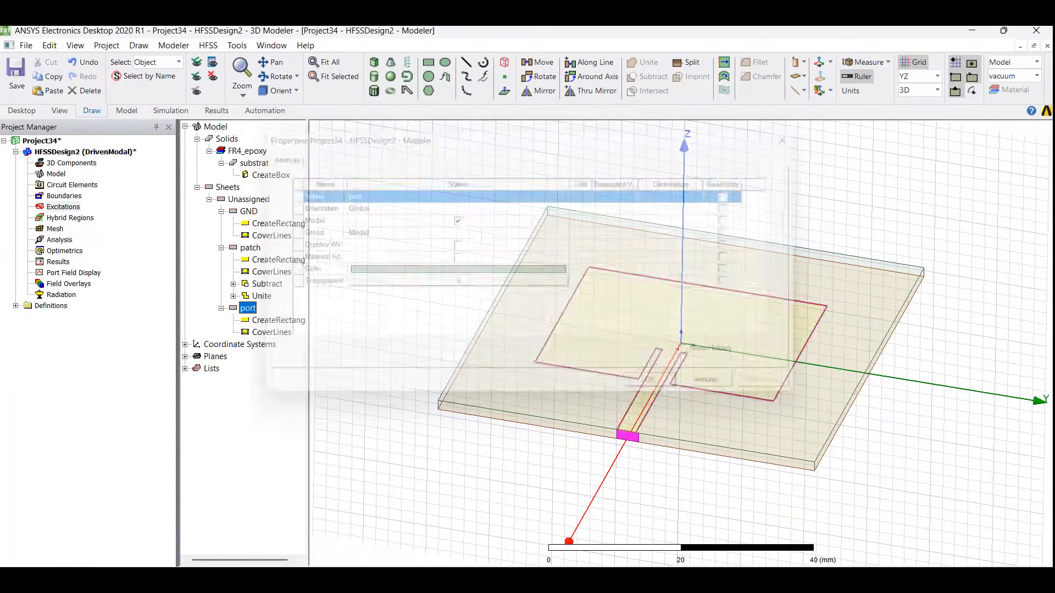
Step: Set the port rectangle's YSize to 3 mm
{"action": "double_click", "coordinate": [278, 319]}
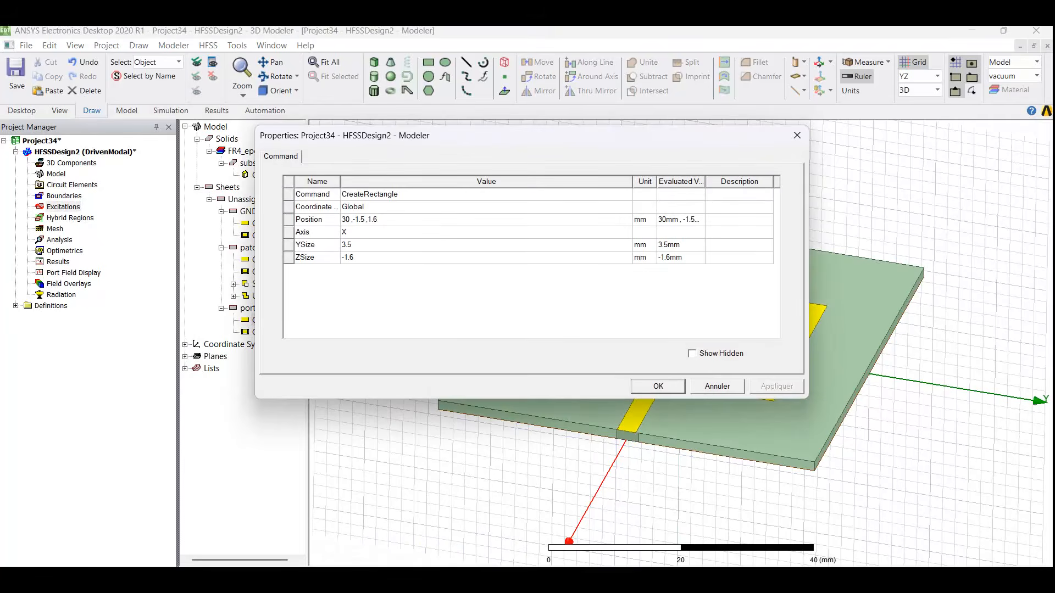
{"action": "left_click", "coordinate": [351, 245]}
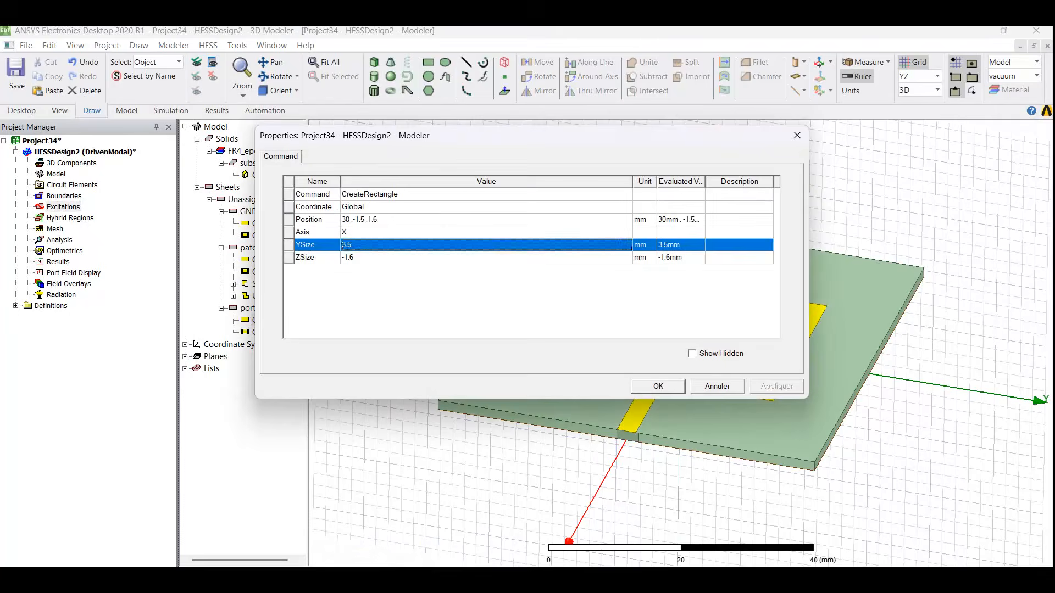
{"action": "key", "text": "BackSpace"}
{"action": "key", "text": "BackSpace"}
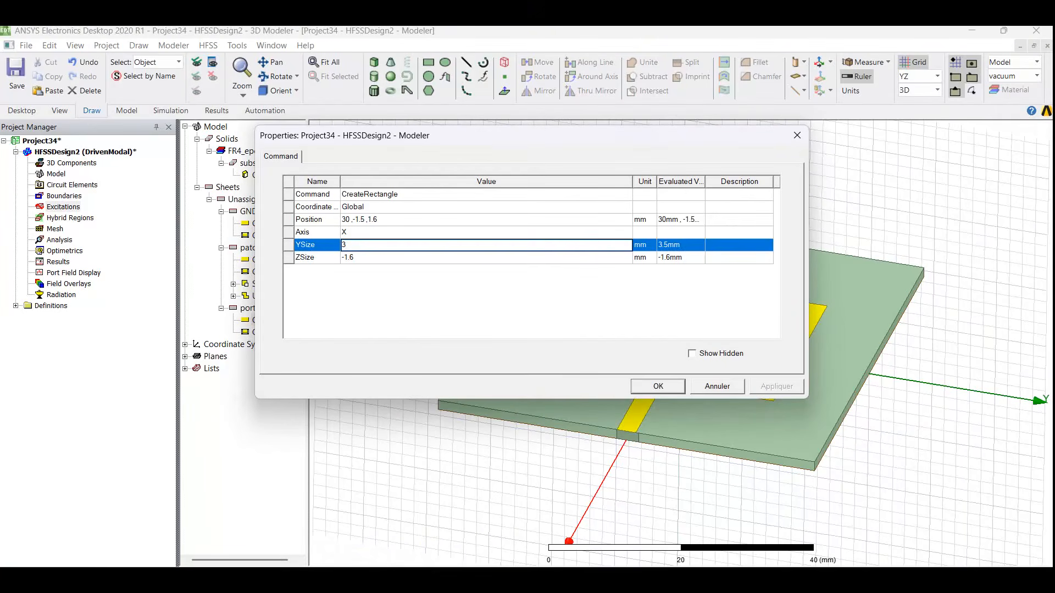
{"action": "left_click", "coordinate": [659, 387]}
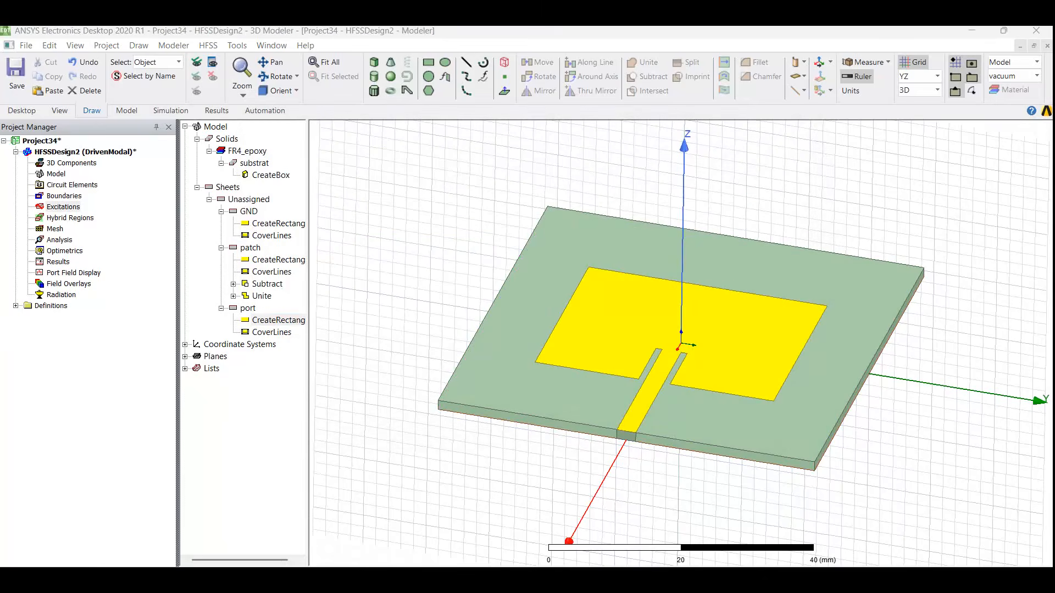
Step: Start a lumped port excitation on the port sheet, keeping the name 1 and the 50 ohm full port impedance
{"action": "right_click", "coordinate": [247, 309]}
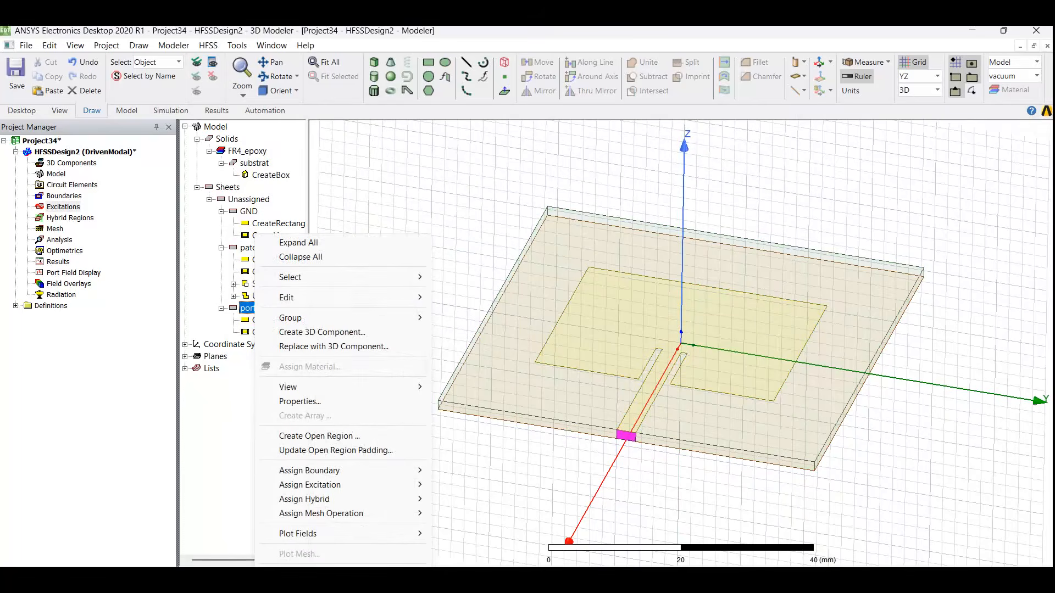
{"action": "mouse_move", "coordinate": [330, 485]}
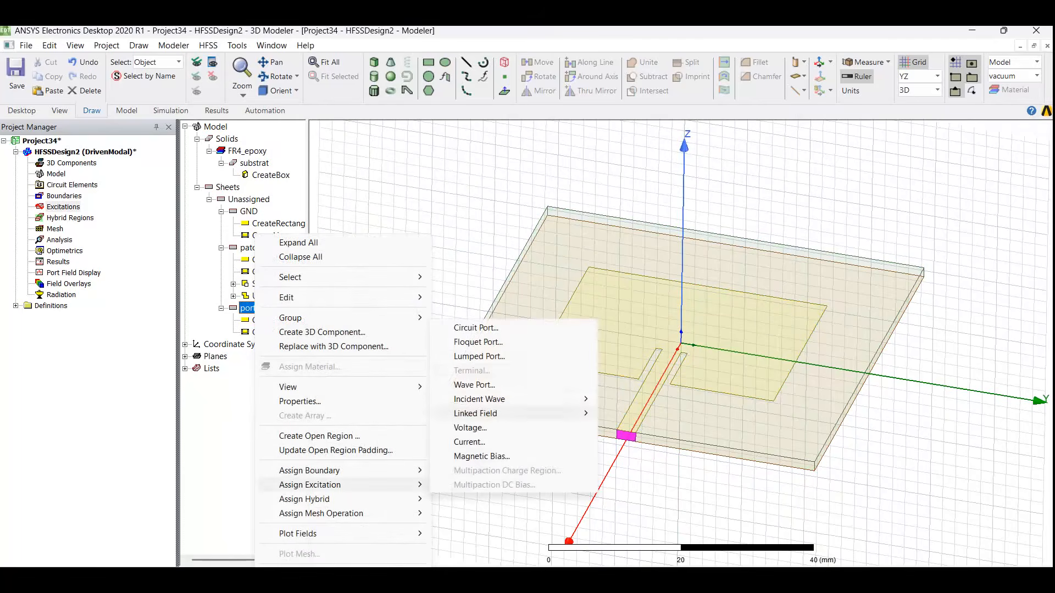
{"action": "left_click", "coordinate": [480, 356]}
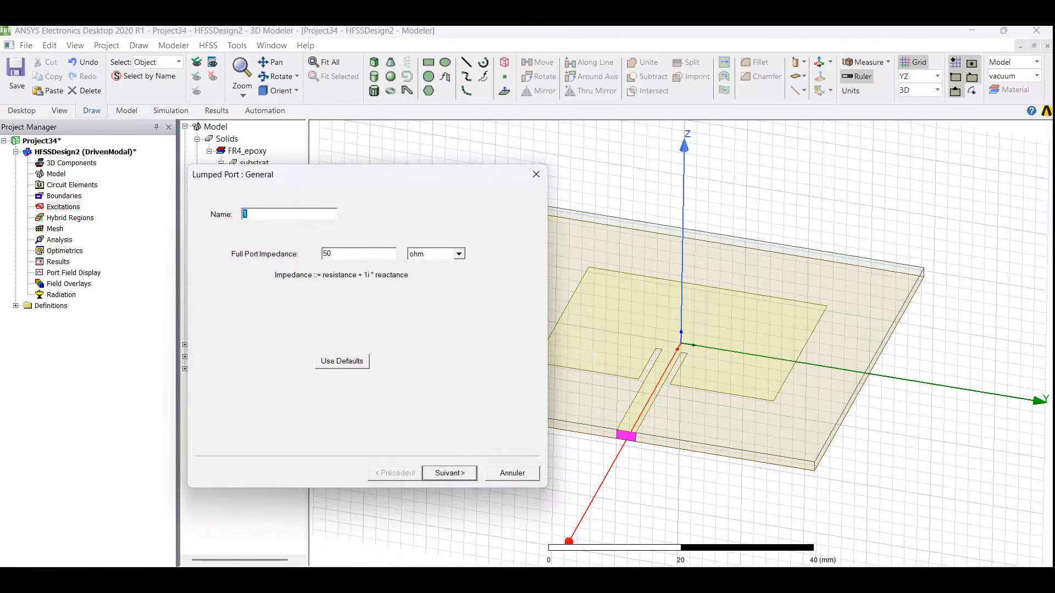
{"action": "key", "text": "Return"}
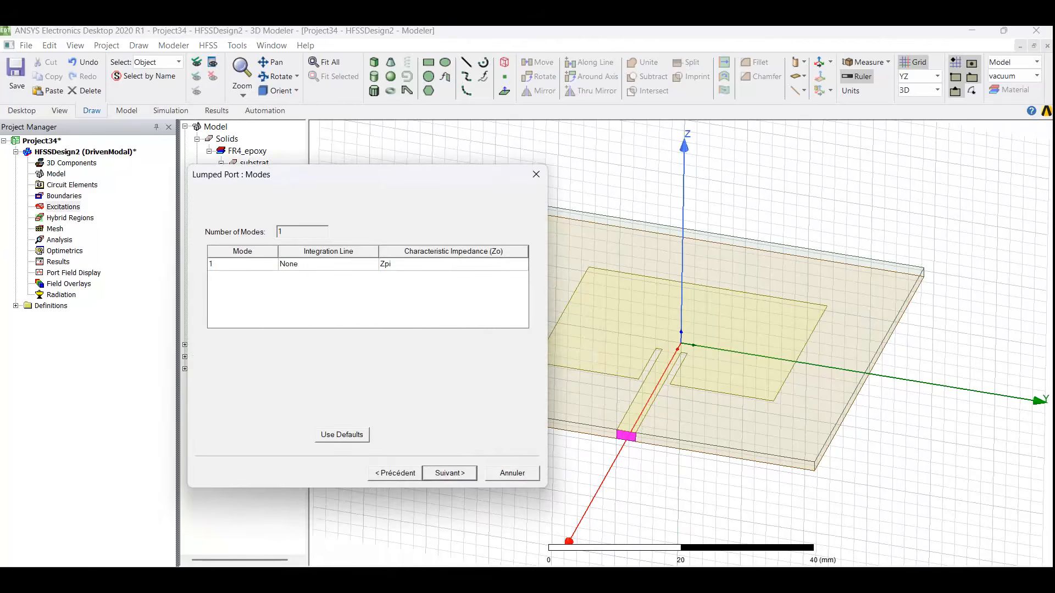
Step: Define the mode's integration line from 30, 0, 0 up to 30, 0, 1.6 mm and finish the lumped port
{"action": "left_click", "coordinate": [328, 264]}
{"action": "left_click", "coordinate": [328, 275]}
{"action": "left_click", "coordinate": [328, 263]}
{"action": "left_click", "coordinate": [328, 284]}
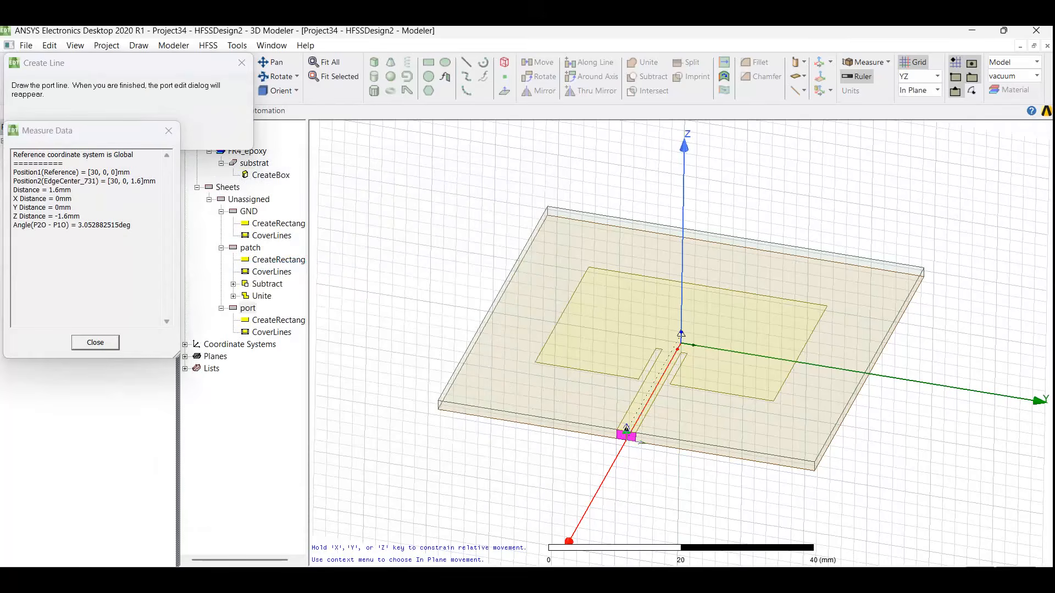
{"action": "left_click", "coordinate": [626, 428]}
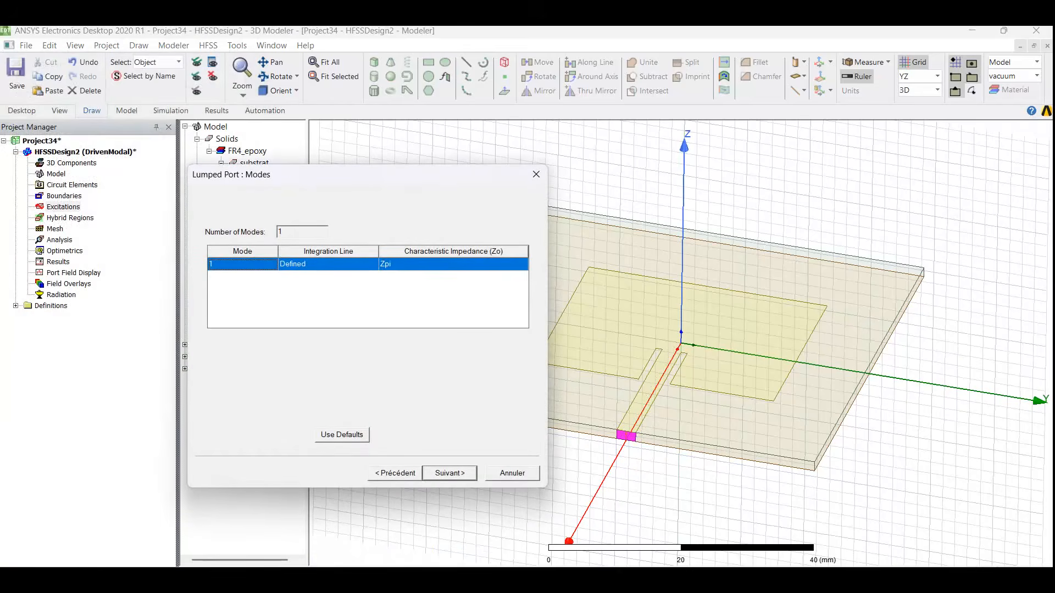
{"action": "left_click", "coordinate": [450, 474]}
{"action": "left_click", "coordinate": [450, 473]}
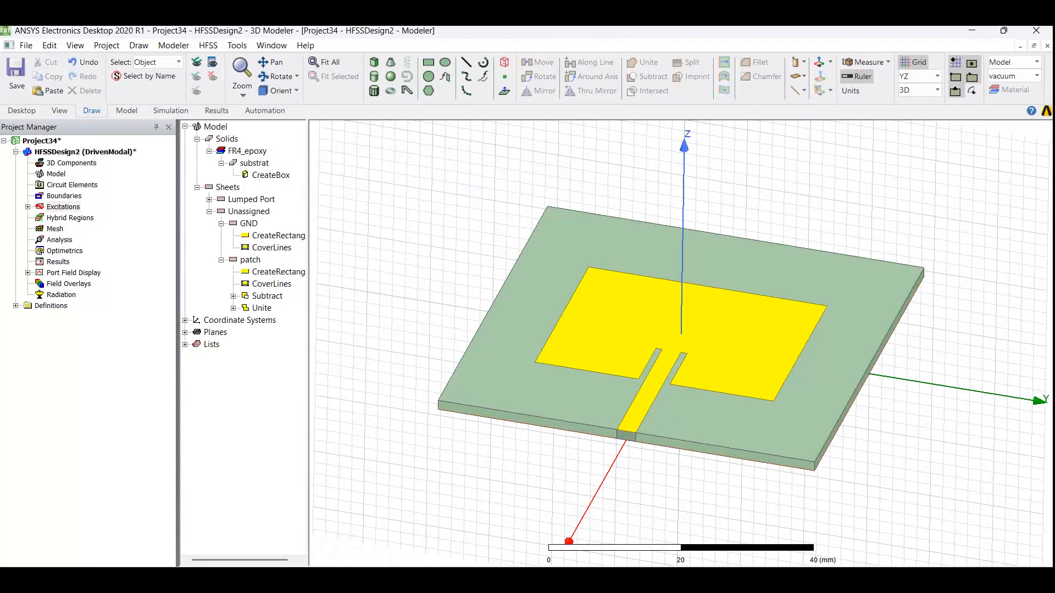
Step: Highlight lumped port excitation 1 in the model and examine it at the feed edge
{"action": "left_click", "coordinate": [27, 207]}
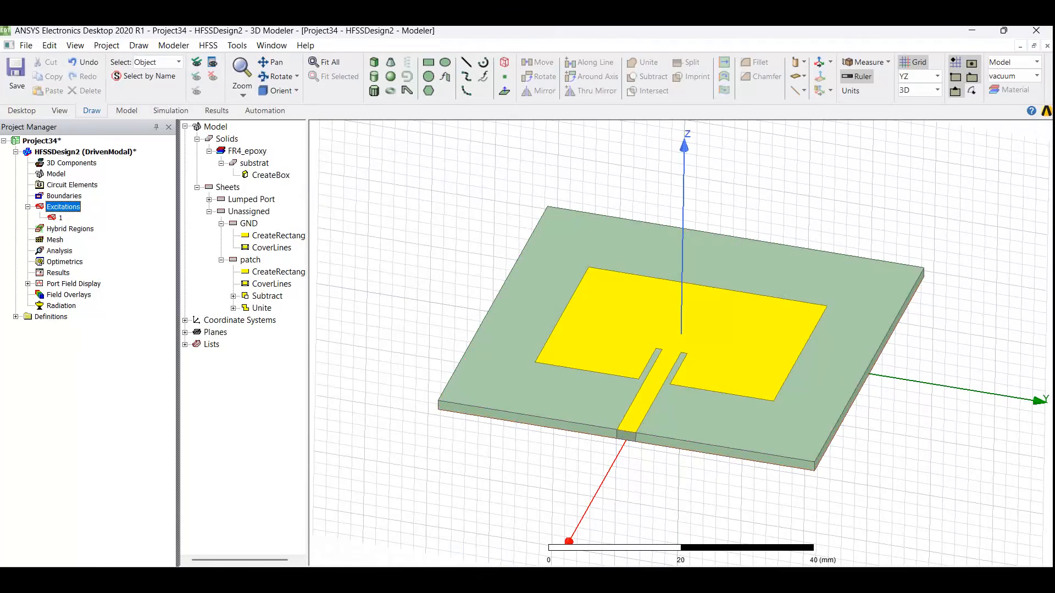
{"action": "left_click", "coordinate": [60, 218]}
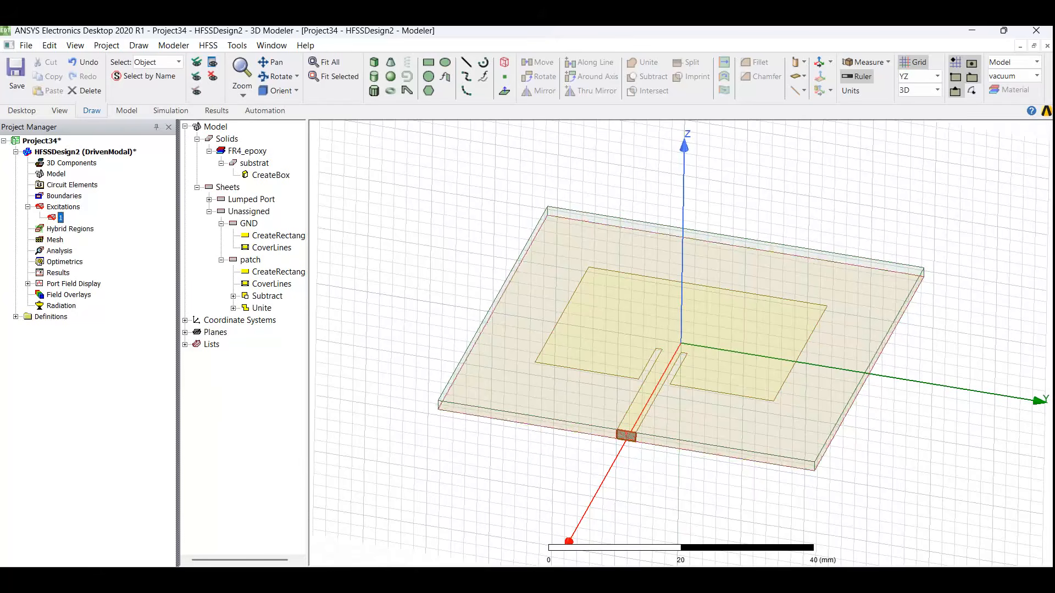
{"action": "scroll", "coordinate": [638, 454], "scroll_direction": "up", "scroll_amount": 1}
{"action": "scroll", "coordinate": [626, 437], "scroll_direction": "up", "scroll_amount": 5}
{"action": "scroll", "coordinate": [626, 437], "scroll_direction": "down", "scroll_amount": 6}
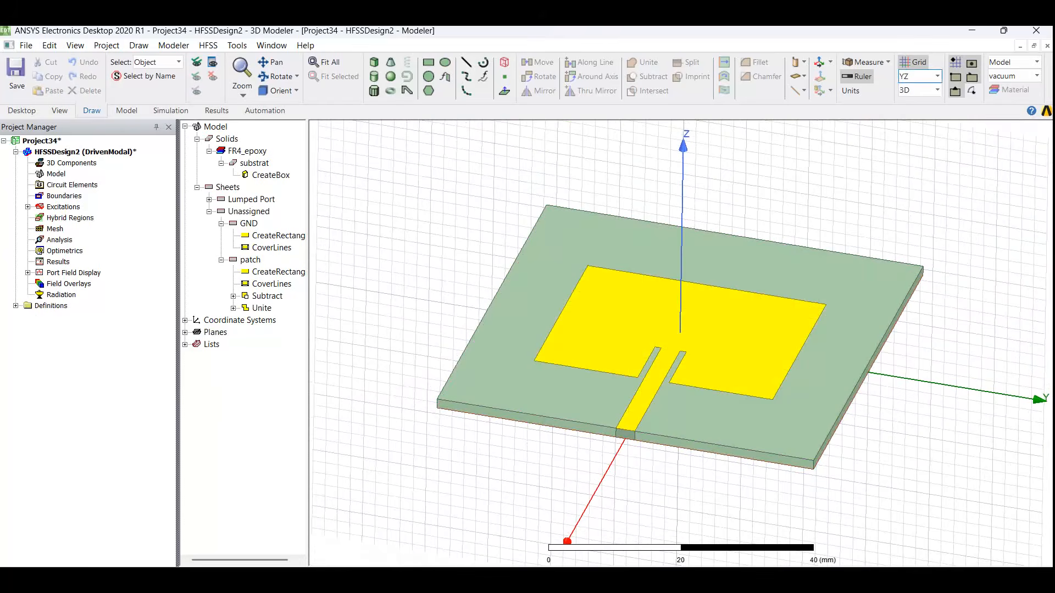
Step: Draw a vacuum box of about 78 by 88 by 38 mm on the XY plane around the antenna, starting at -40, -48, 0
{"action": "left_click", "coordinate": [937, 77]}
{"action": "left_click", "coordinate": [908, 90]}
{"action": "left_click", "coordinate": [374, 62]}
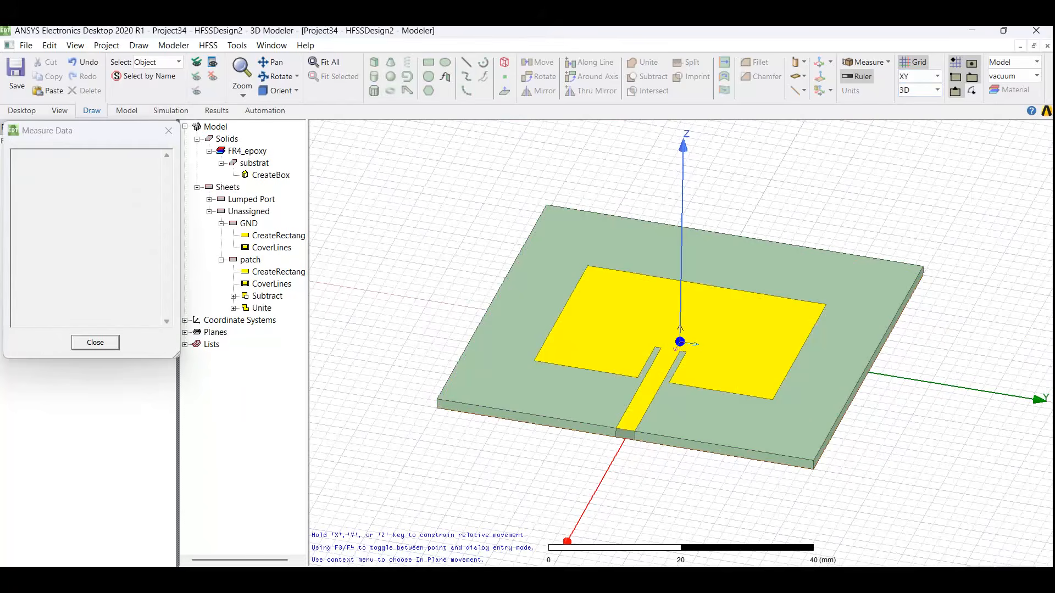
{"action": "left_click", "coordinate": [452, 163]}
{"action": "left_click", "coordinate": [797, 474]}
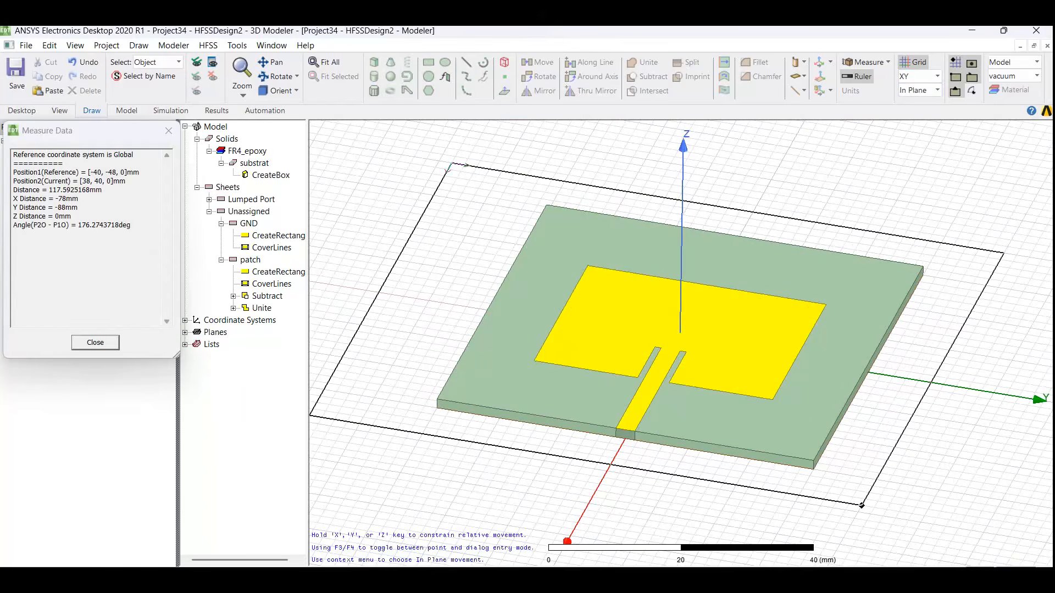
{"action": "left_click", "coordinate": [865, 294]}
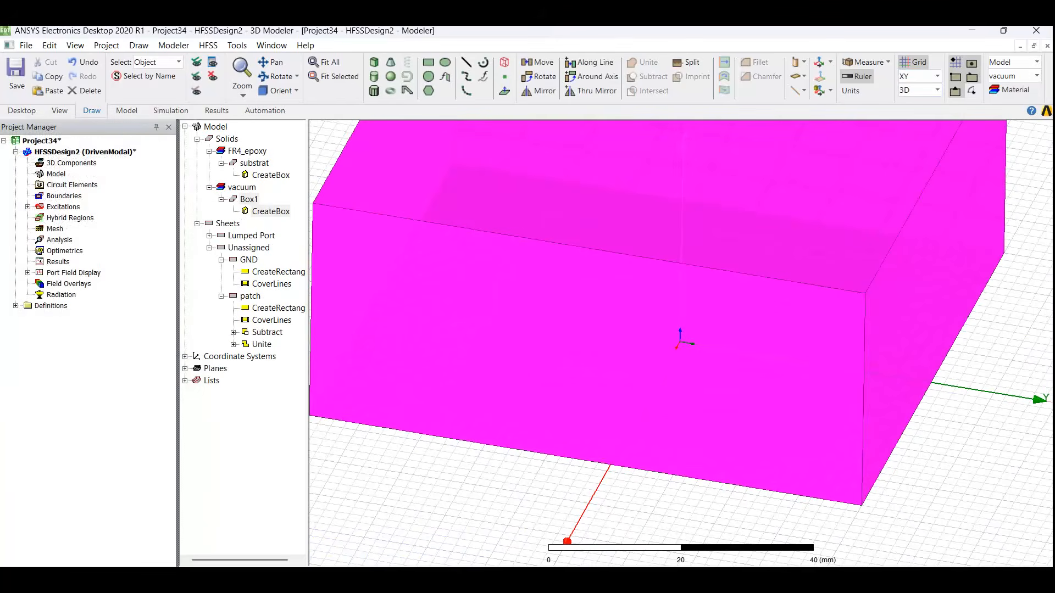
Step: Set the vacuum box's transparency to 1
{"action": "double_click", "coordinate": [248, 199]}
{"action": "left_click", "coordinate": [318, 295]}
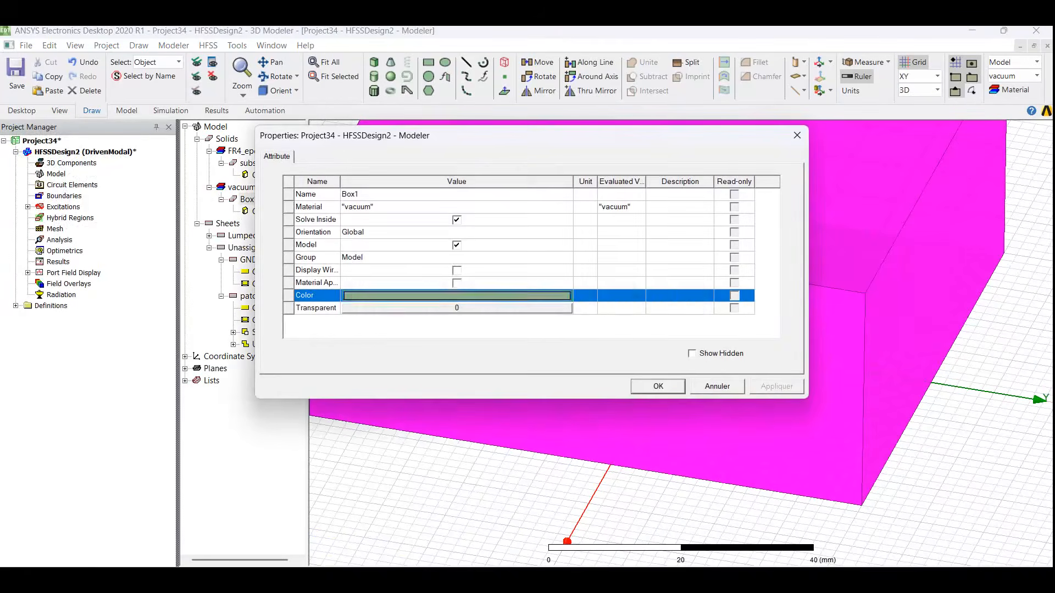
{"action": "left_click", "coordinate": [355, 296]}
{"action": "left_click", "coordinate": [684, 161]}
{"action": "left_click", "coordinate": [456, 307]}
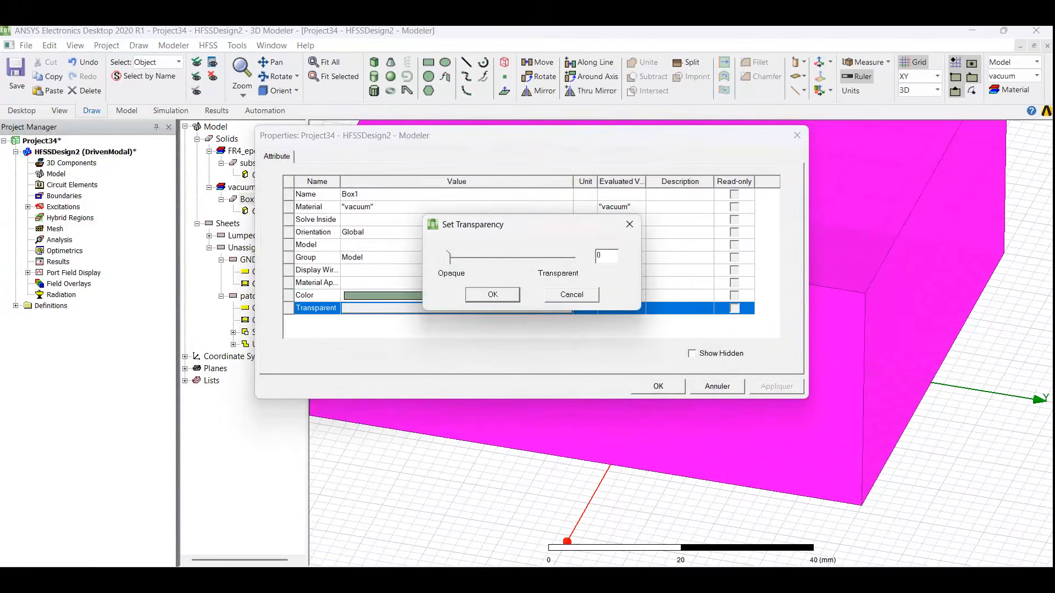
{"action": "left_click_drag", "start_coordinate": [447, 256], "coordinate": [572, 257]}
{"action": "left_click", "coordinate": [492, 294]}
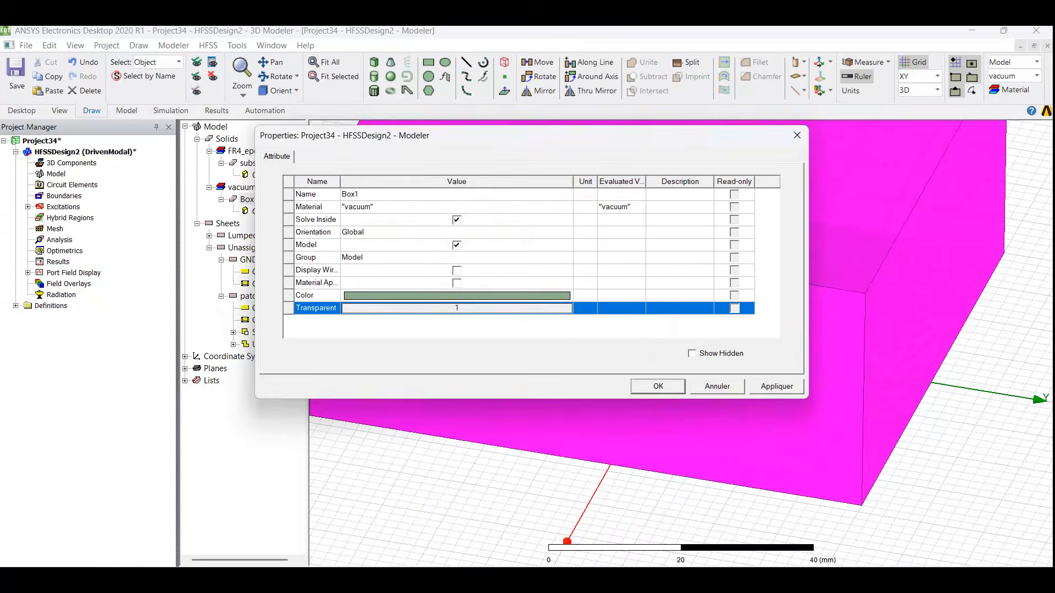
{"action": "key", "text": "Return"}
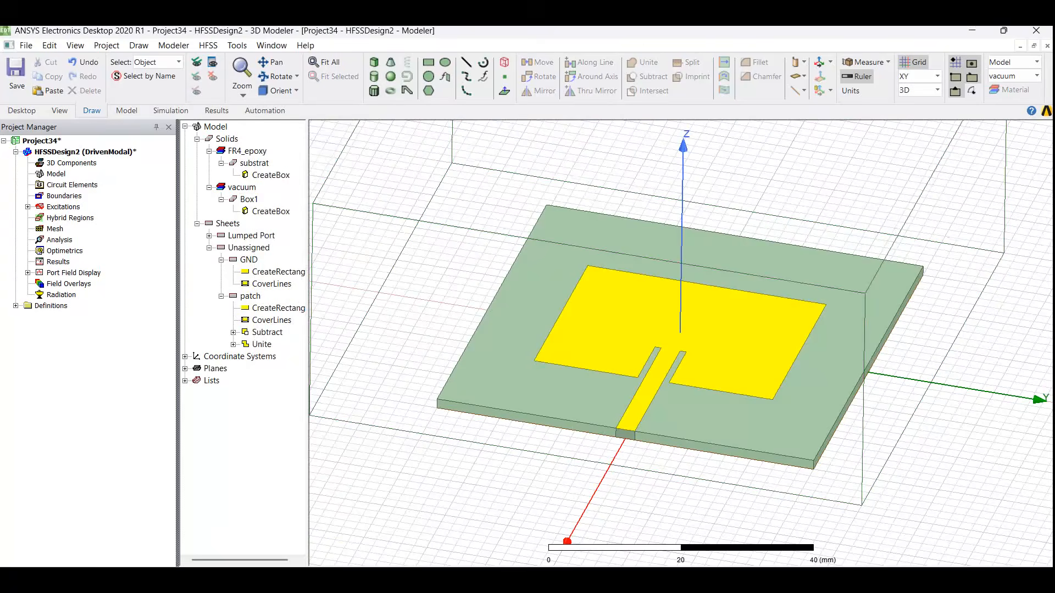
Step: Set the vacuum box's position to -40, -40, -20 mm
{"action": "double_click", "coordinate": [270, 211]}
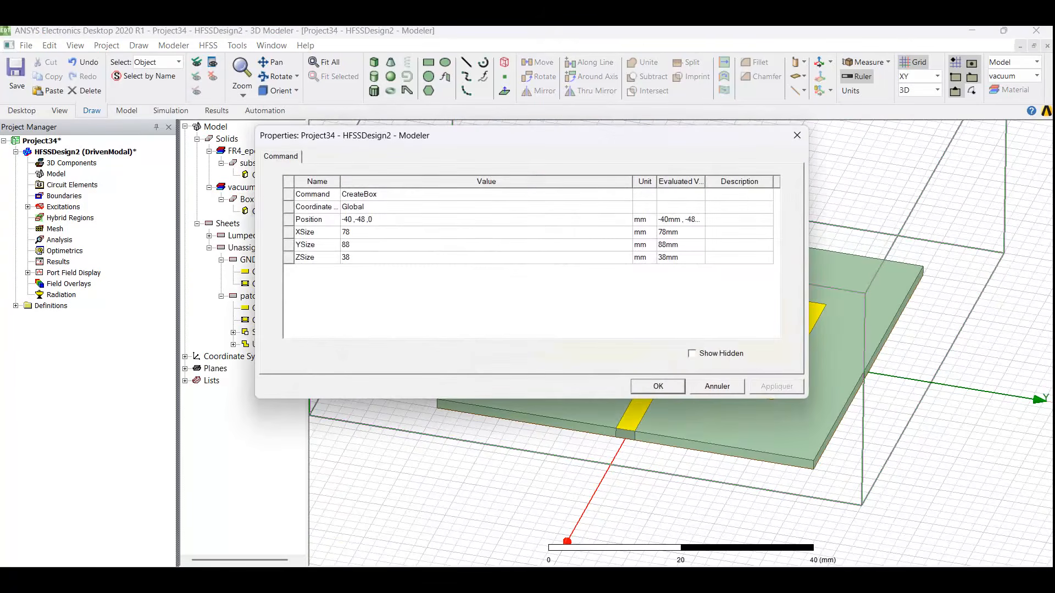
{"action": "double_click", "coordinate": [352, 219]}
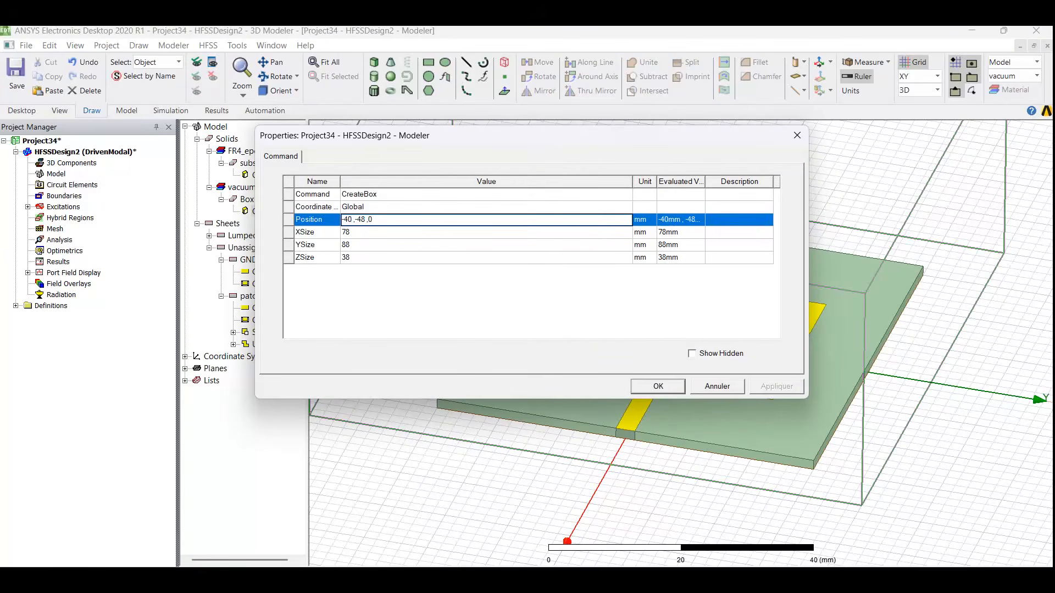
{"action": "key", "text": "BackSpace"}
{"action": "type", "text": "0 ,-20"}
{"action": "key", "text": "Return"}
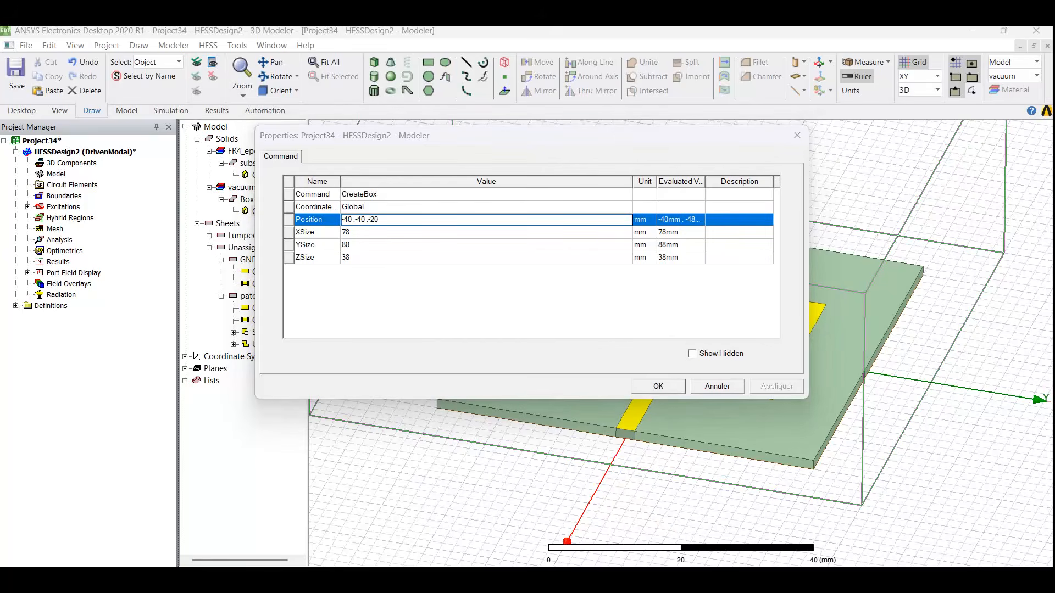
Step: Set the vacuum box's XSize and YSize to 80 mm and its ZSize to 40 mm
{"action": "left_click", "coordinate": [346, 232]}
{"action": "double_click", "coordinate": [345, 232]}
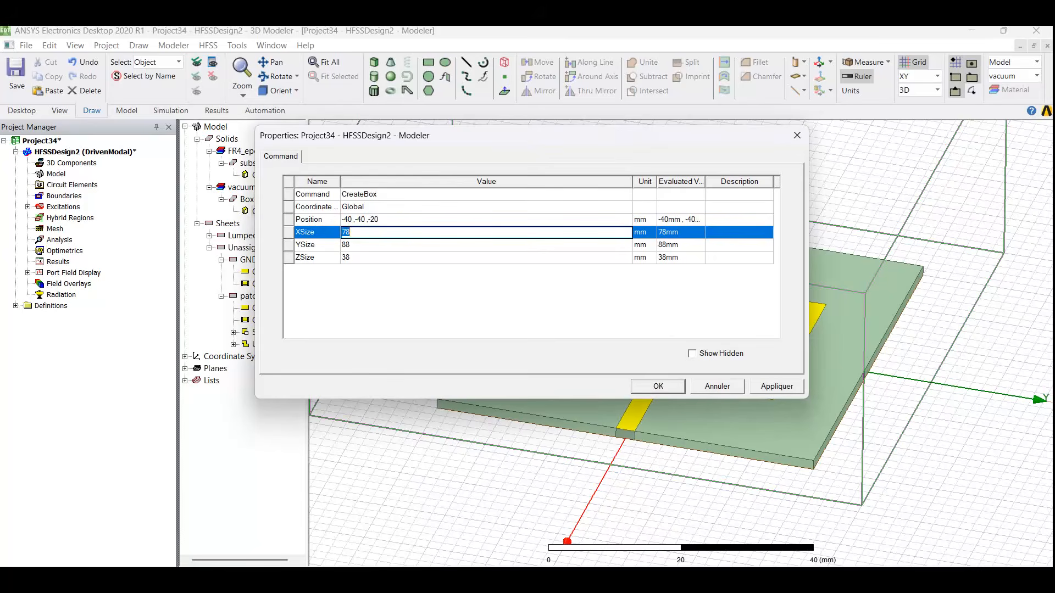
{"action": "type", "text": "80"}
{"action": "left_click", "coordinate": [346, 245]}
{"action": "type", "text": "80"}
{"action": "left_click", "coordinate": [346, 258]}
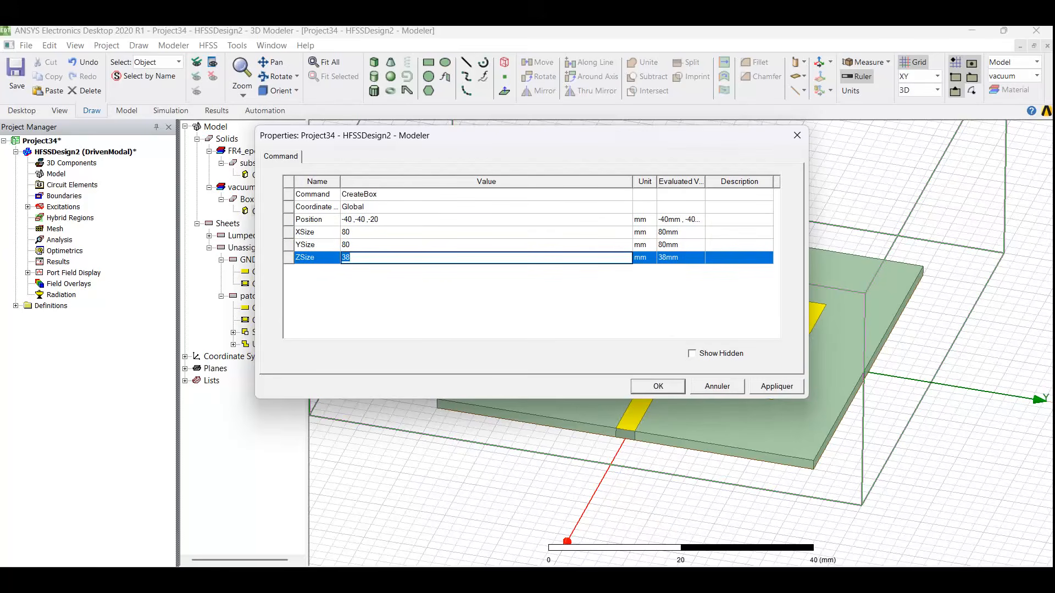
{"action": "type", "text": "40"}
{"action": "key", "text": "Return"}
{"action": "key", "text": "Return"}
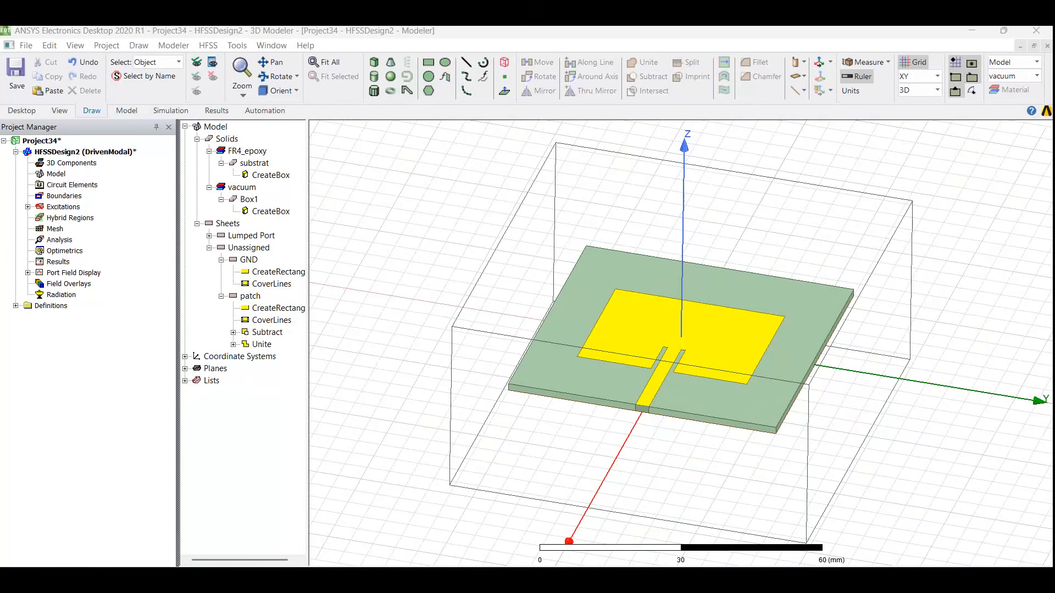
Step: Assign a Perfect E boundary to the GND and patch sheets together, without an infinite ground plane
{"action": "left_click", "coordinate": [250, 296]}
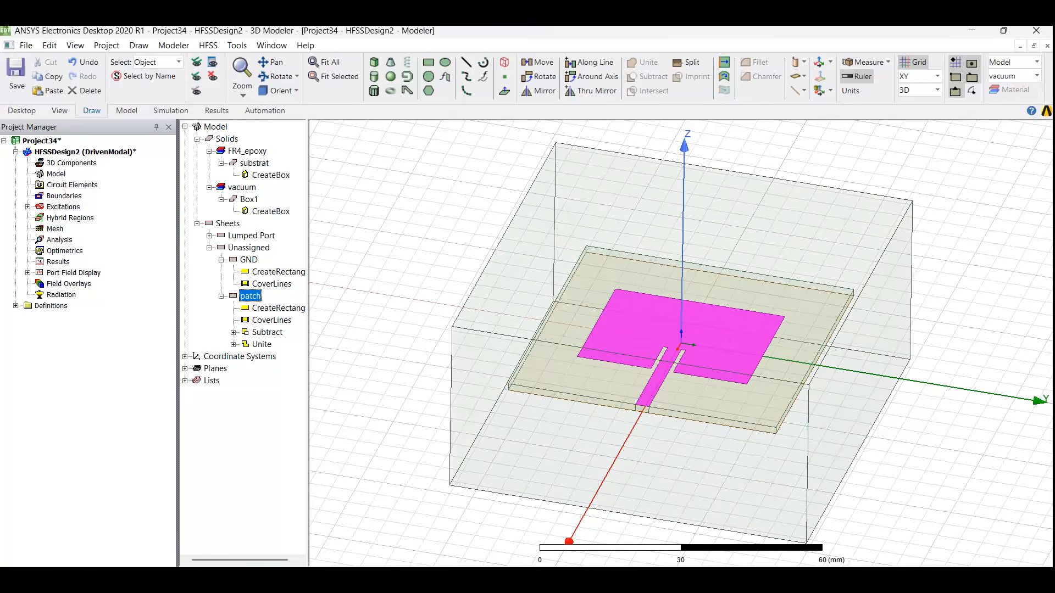
{"action": "left_click", "coordinate": [248, 259], "text": "ctrl"}
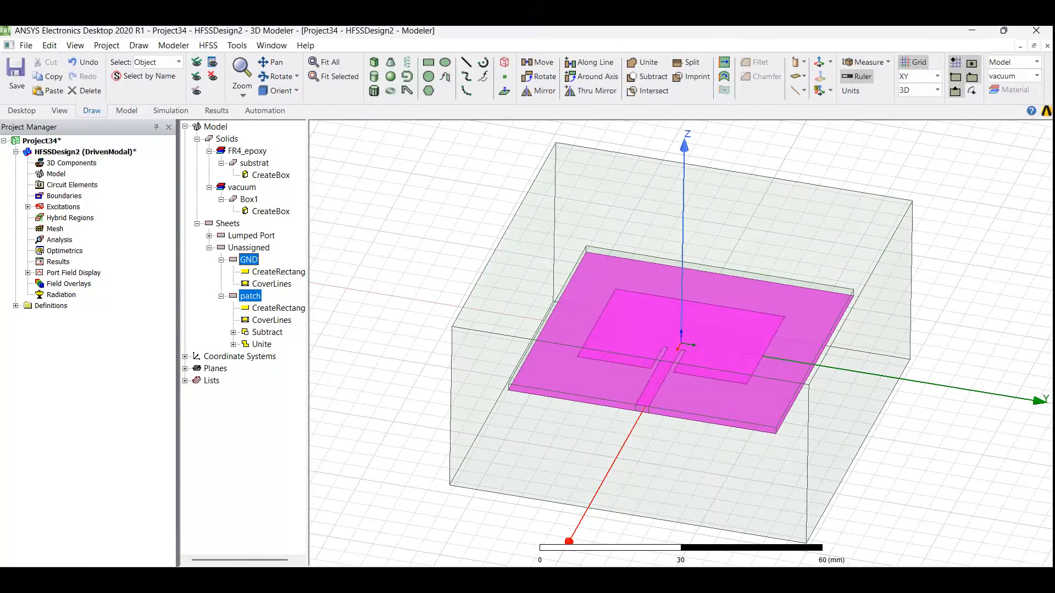
{"action": "right_click", "coordinate": [254, 295]}
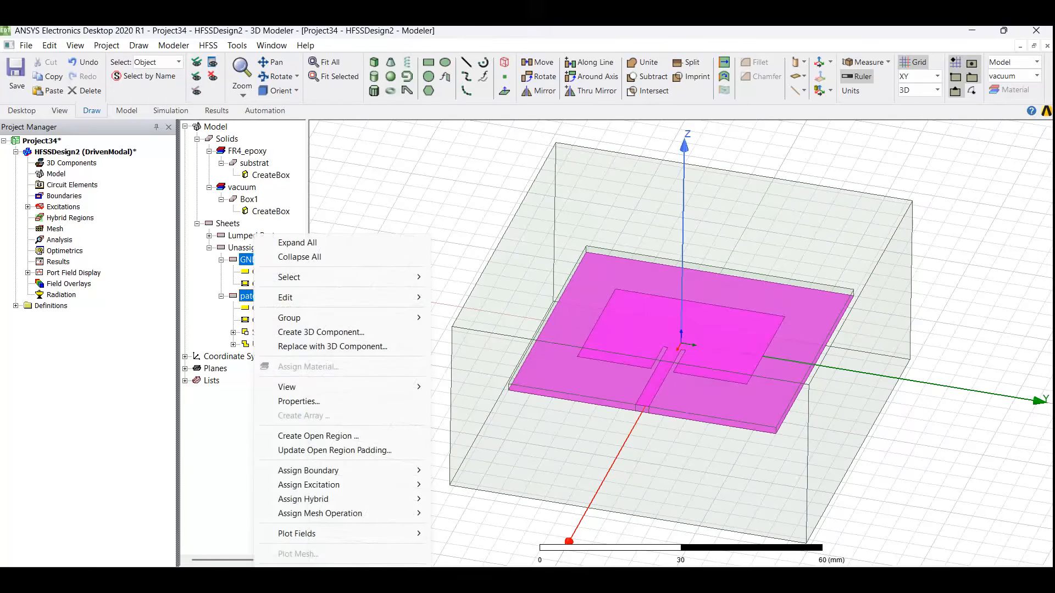
{"action": "mouse_move", "coordinate": [357, 471]}
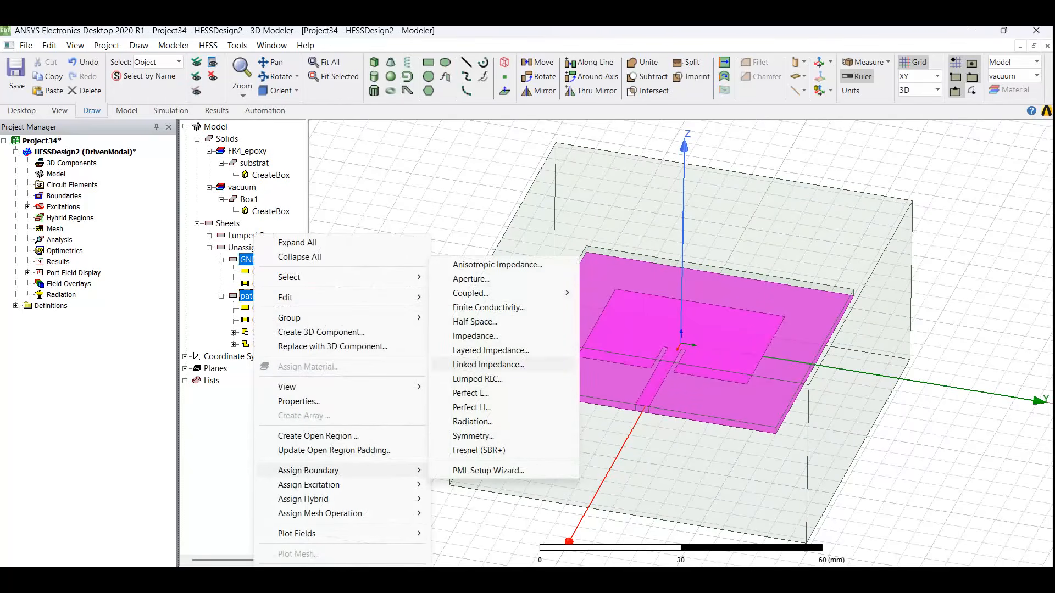
{"action": "left_click", "coordinate": [471, 393]}
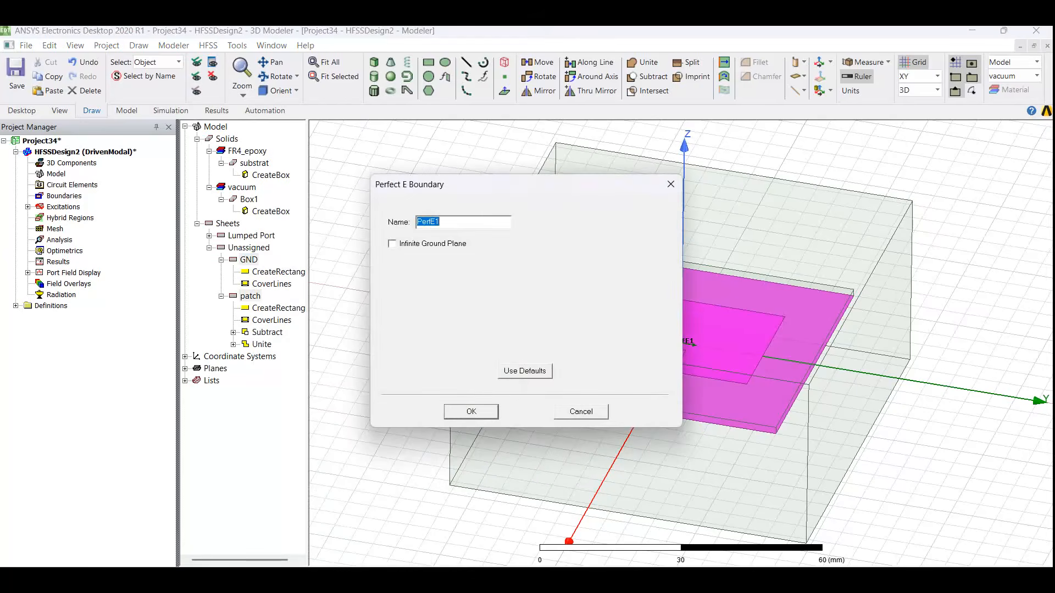
{"action": "key", "text": "Return"}
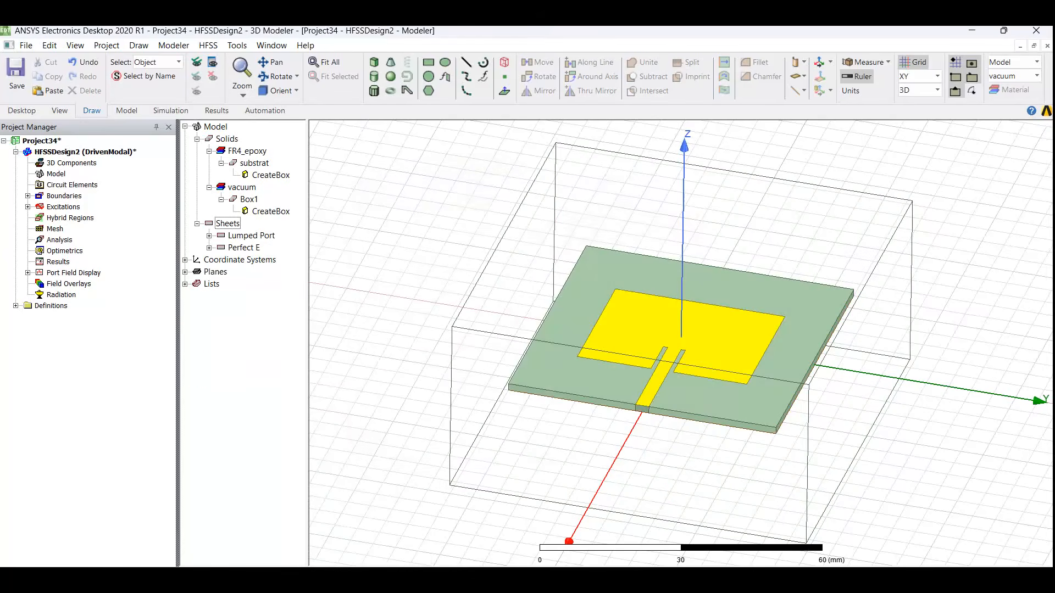
{"action": "left_click", "coordinate": [27, 206]}
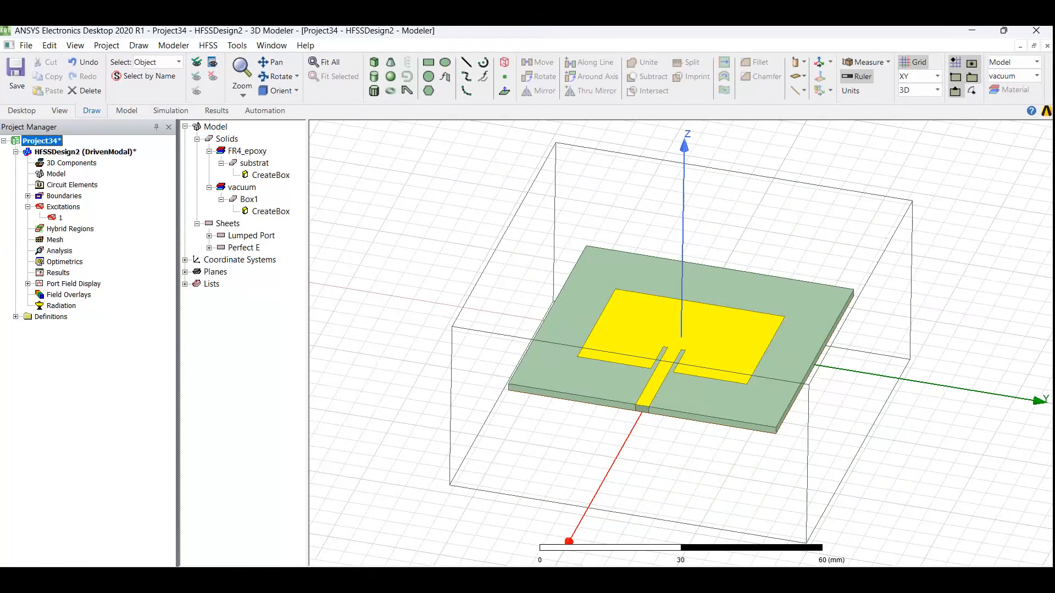
{"action": "left_click", "coordinate": [28, 206]}
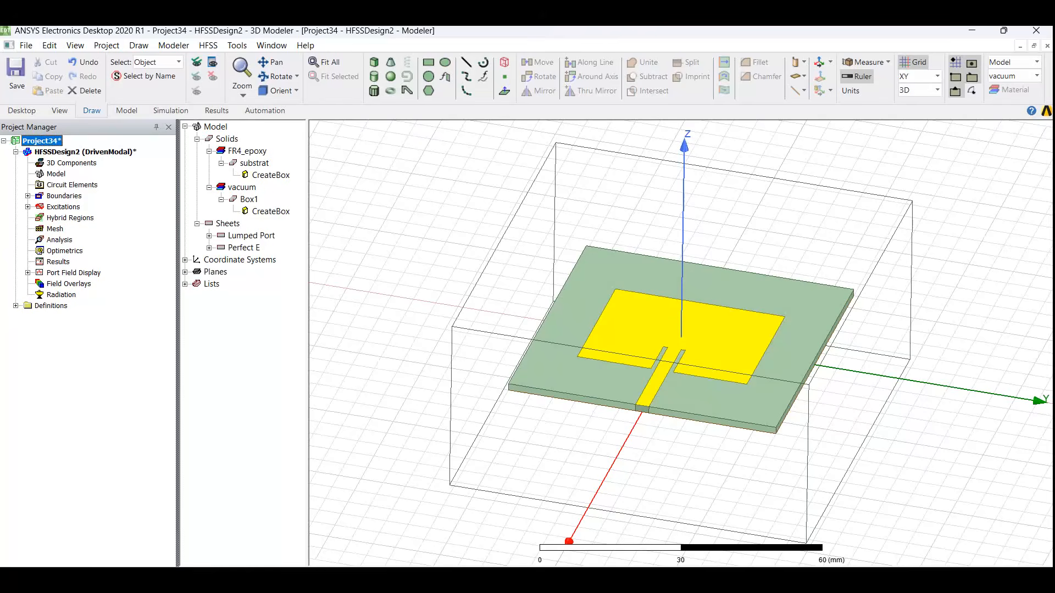
Step: Assign a Radiation boundary to the vacuum box Box1
{"action": "left_click", "coordinate": [248, 199]}
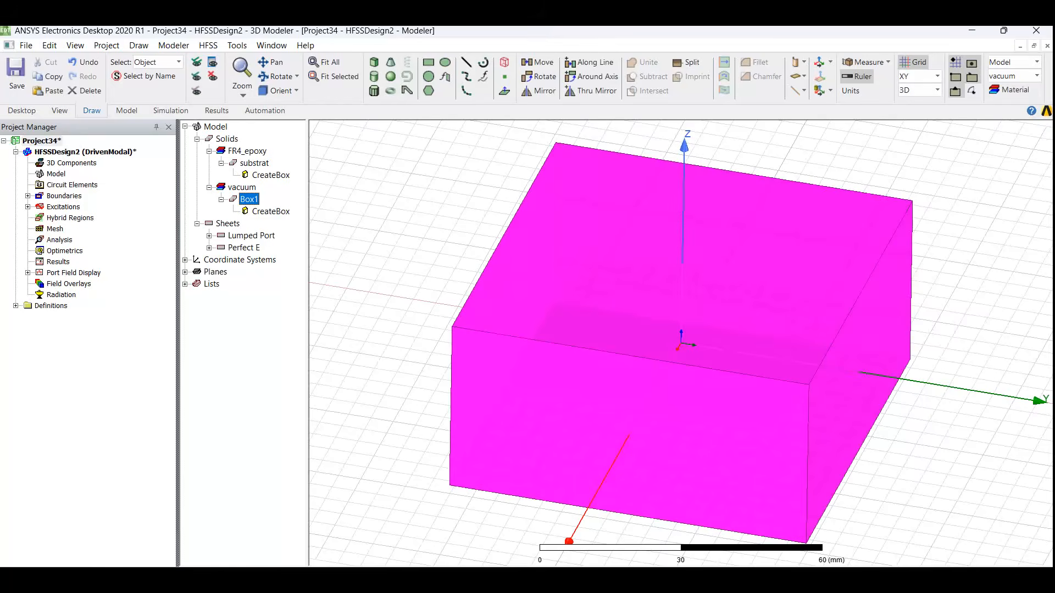
{"action": "right_click", "coordinate": [250, 200]}
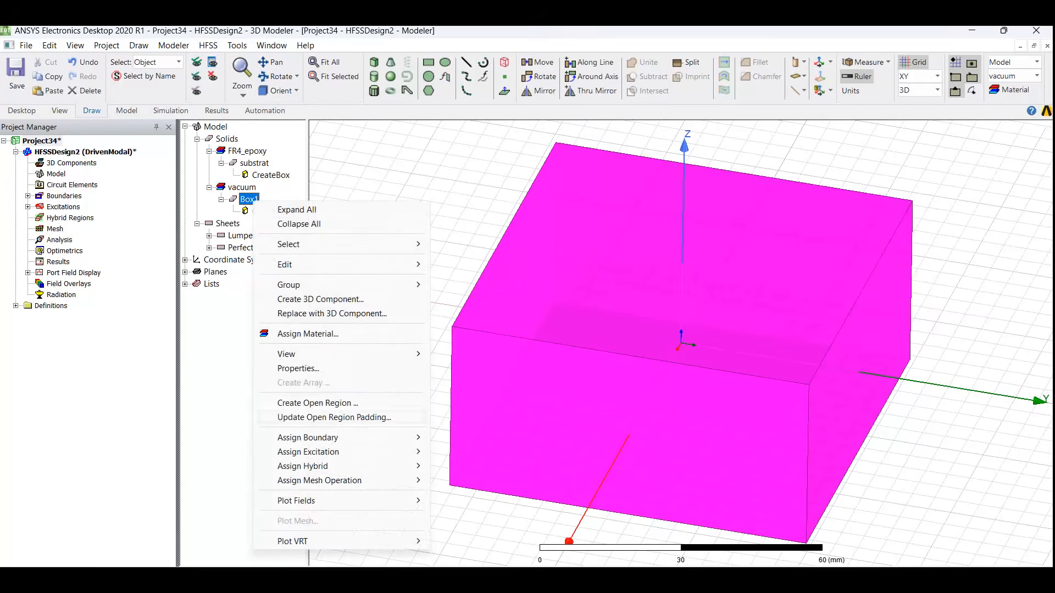
{"action": "mouse_move", "coordinate": [307, 437]}
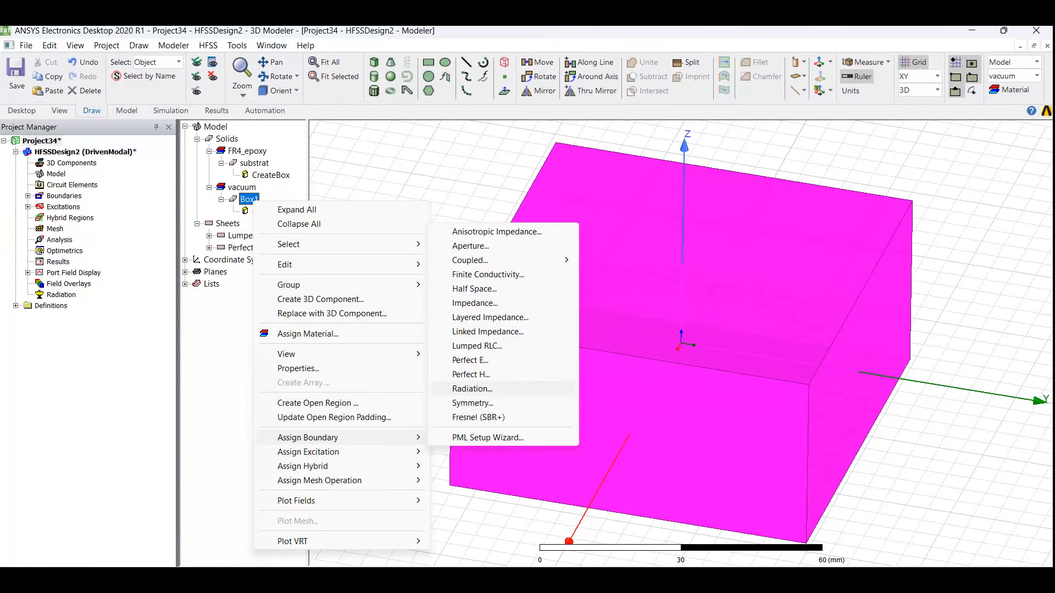
{"action": "left_click", "coordinate": [472, 388]}
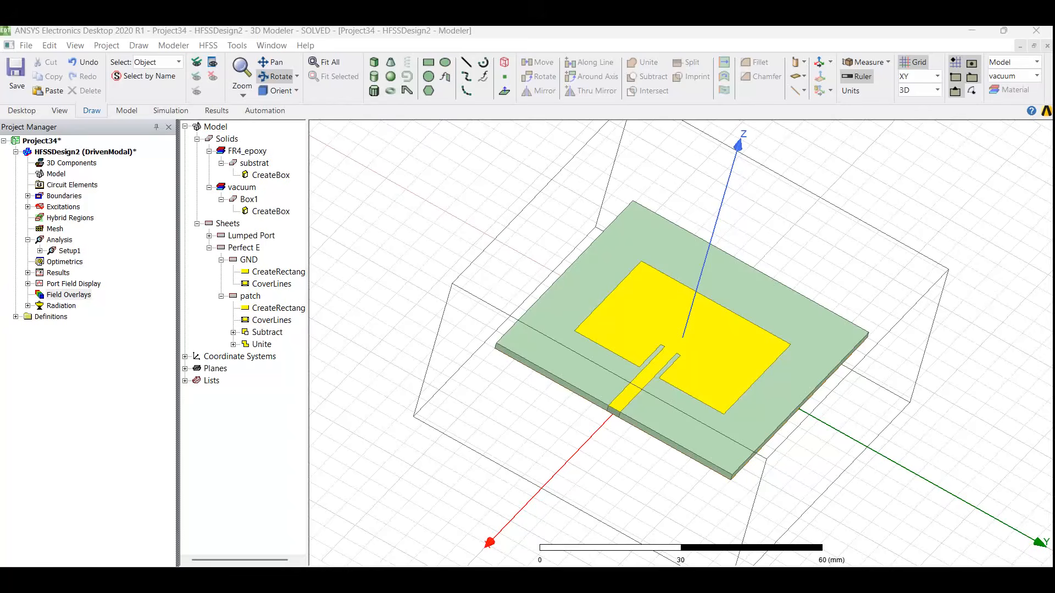
Step: Insert an infinite-sphere far field setup with Phi from 0 to 360 deg and Theta from 0 to 180 deg, both in 10 deg steps
{"action": "right_click", "coordinate": [62, 306]}
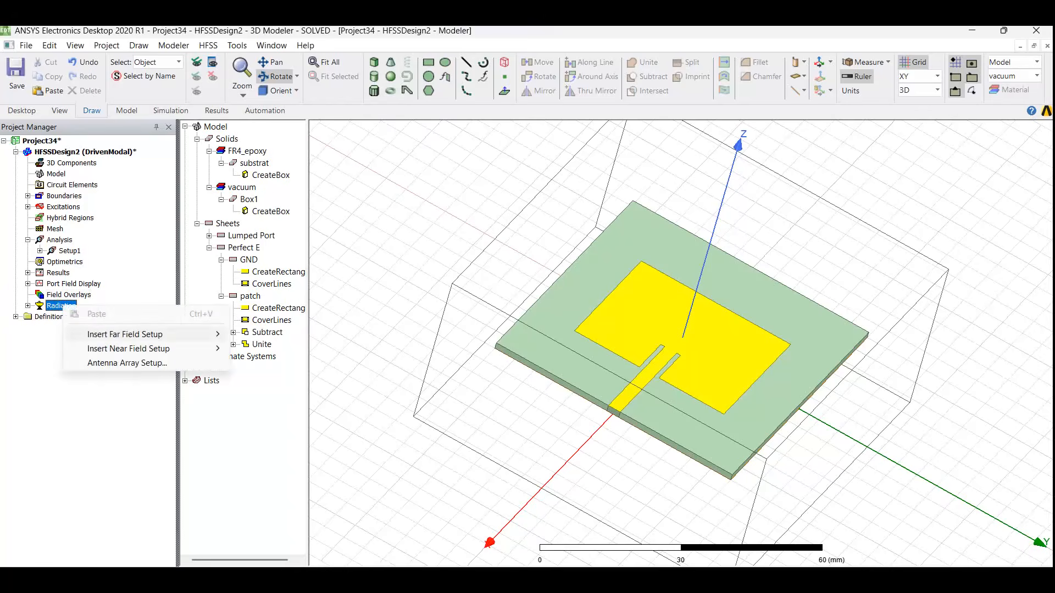
{"action": "mouse_move", "coordinate": [125, 334]}
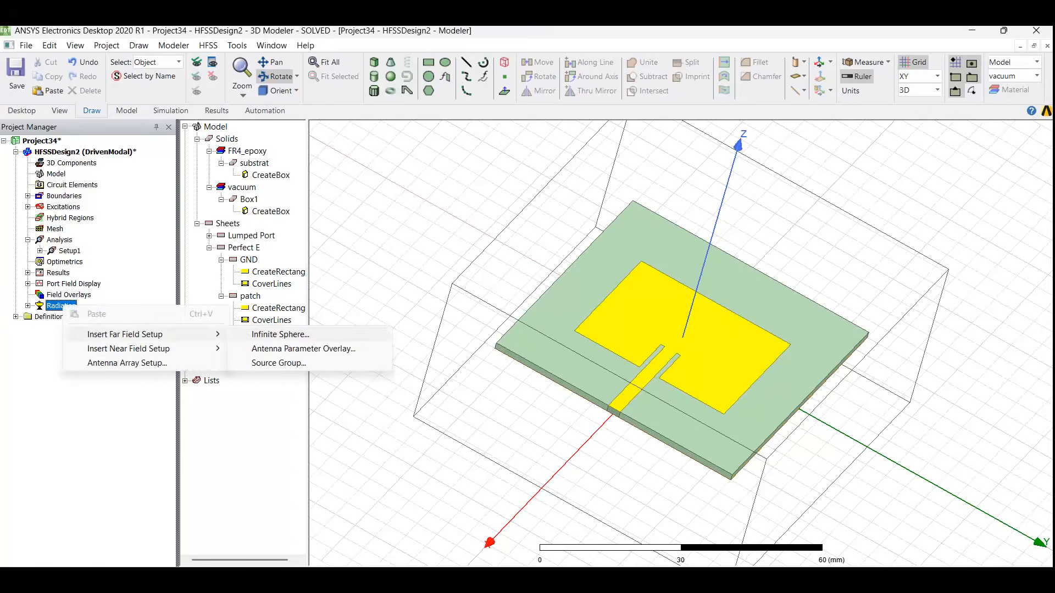
{"action": "left_click", "coordinate": [279, 334]}
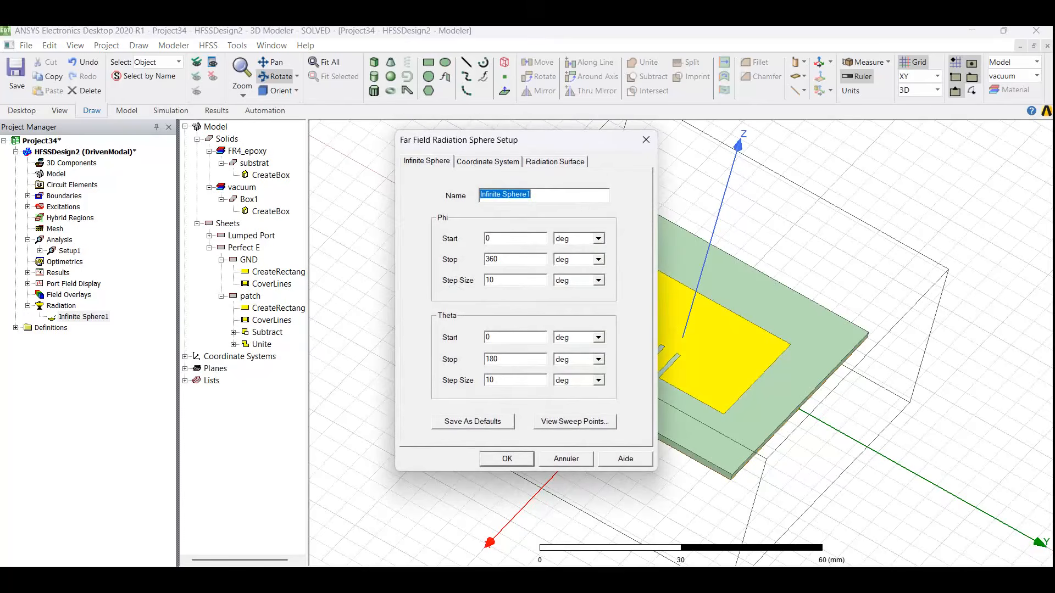
{"action": "key", "text": "Return"}
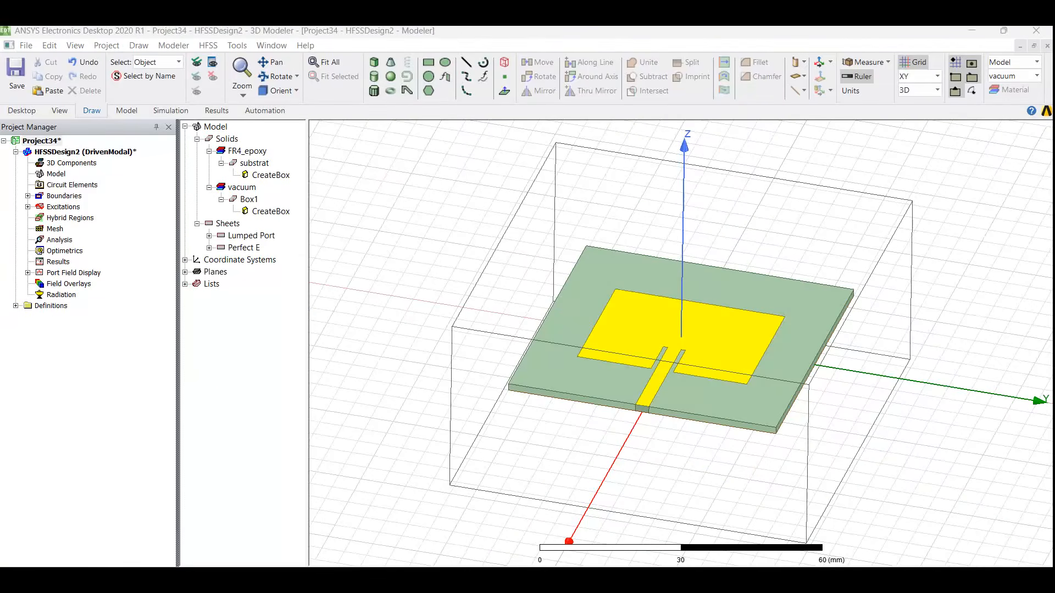
Step: Add an advanced solution setup at 2.4 GHz and accept its default interpolating sweep from 1.2 to 3.6 GHz
{"action": "right_click", "coordinate": [62, 240]}
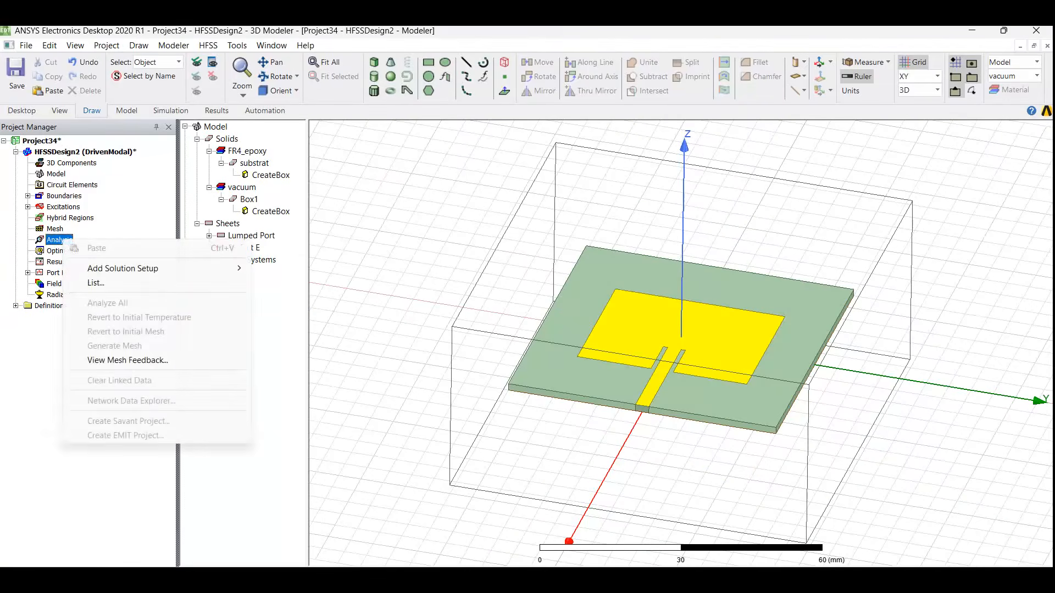
{"action": "mouse_move", "coordinate": [132, 268]}
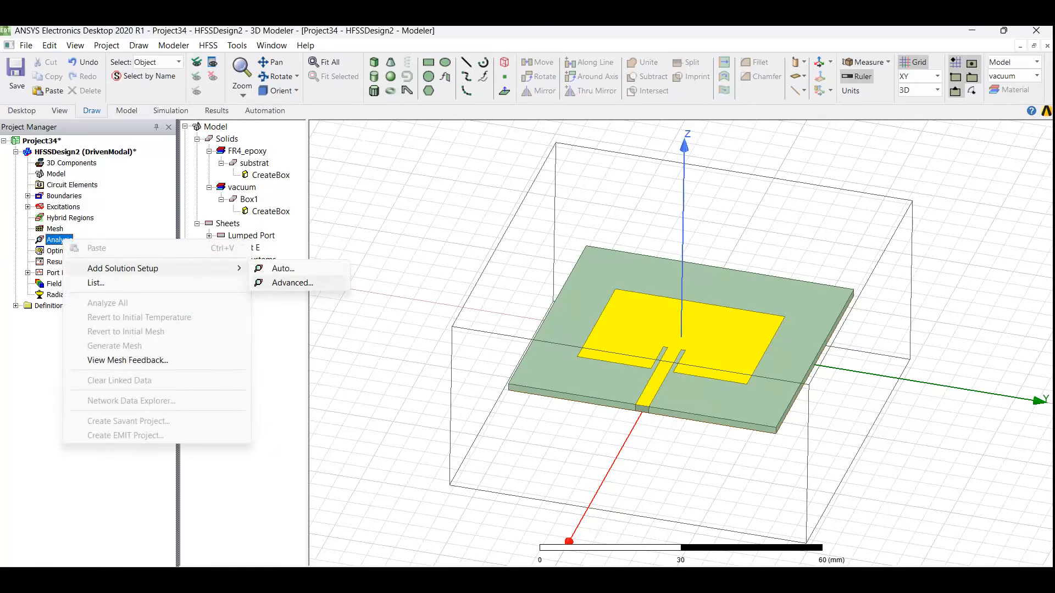
{"action": "left_click", "coordinate": [293, 283]}
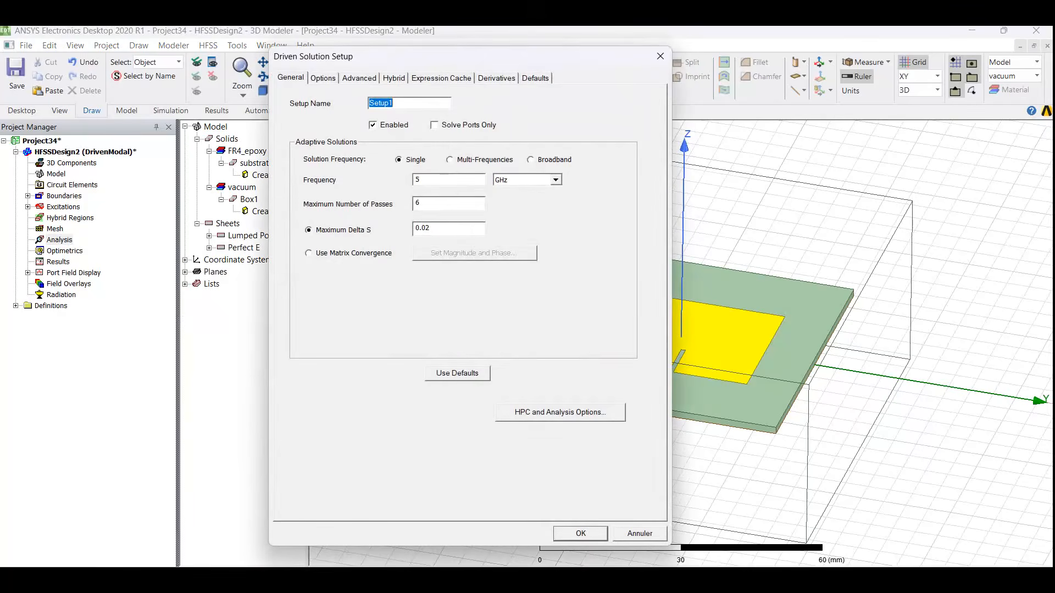
{"action": "double_click", "coordinate": [419, 180]}
{"action": "type", "text": "2.4"}
{"action": "key", "text": "Return"}
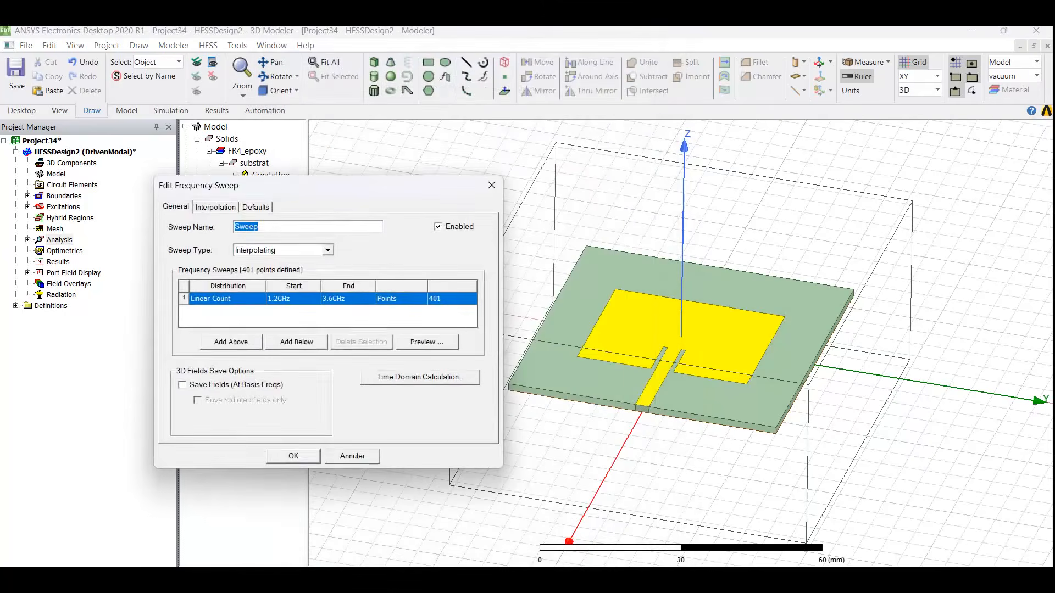
{"action": "key", "text": "Return"}
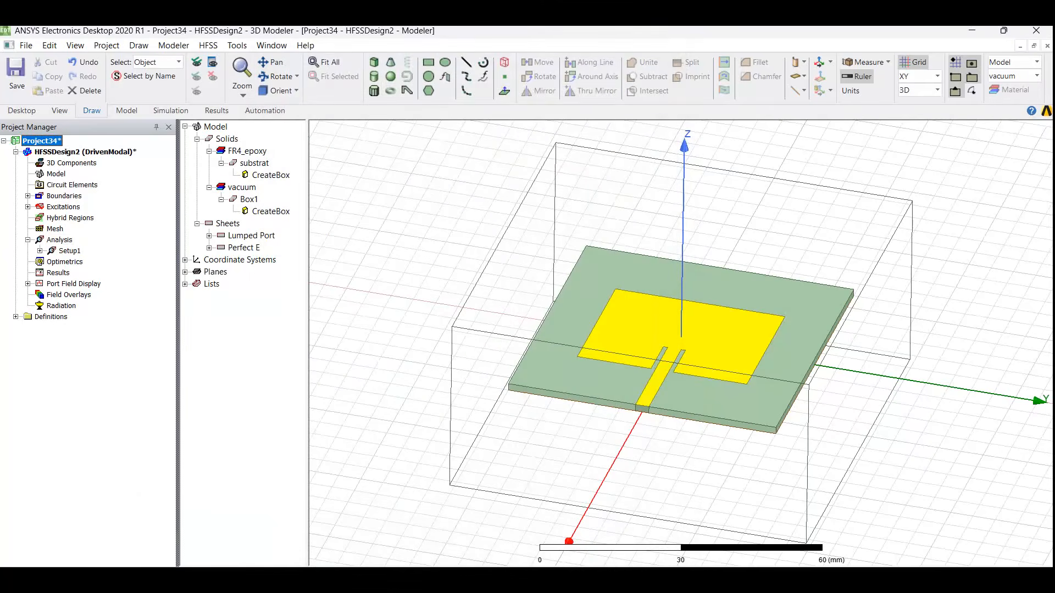
Step: Add another interpolating frequency sweep to Setup1, running from 1 GHz to 3 GHz with a linear count of 401 points
{"action": "right_click", "coordinate": [69, 251]}
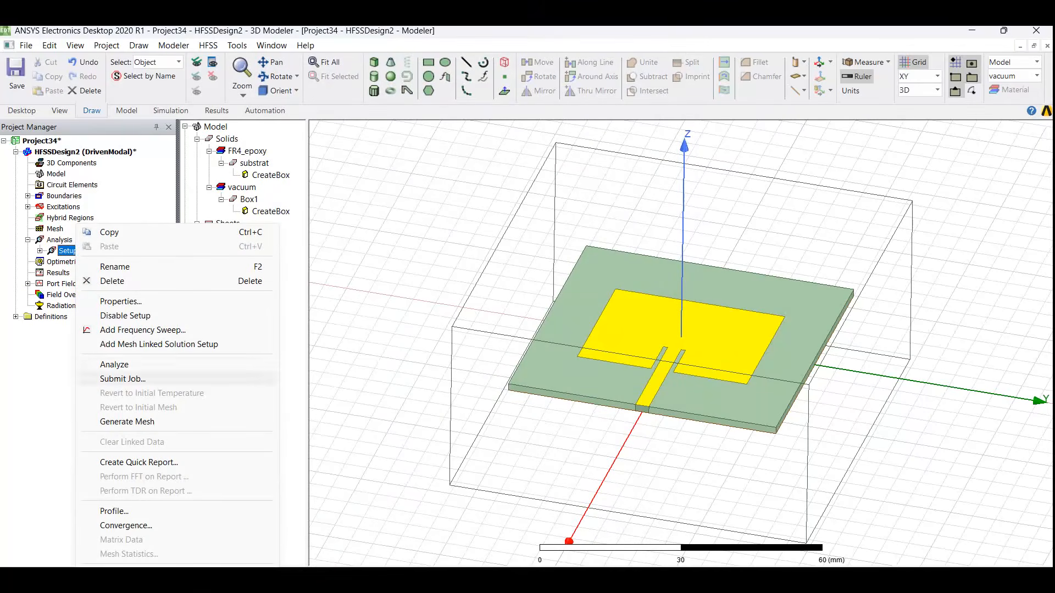
{"action": "left_click", "coordinate": [143, 329]}
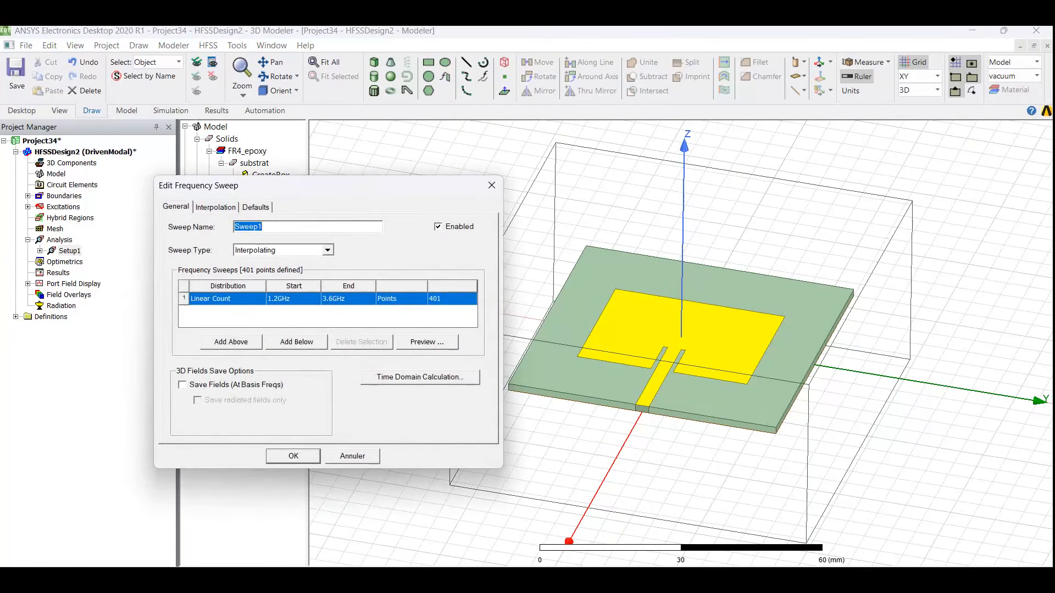
{"action": "left_click", "coordinate": [278, 298]}
{"action": "key", "text": "BackSpace"}
{"action": "key", "text": "BackSpace"}
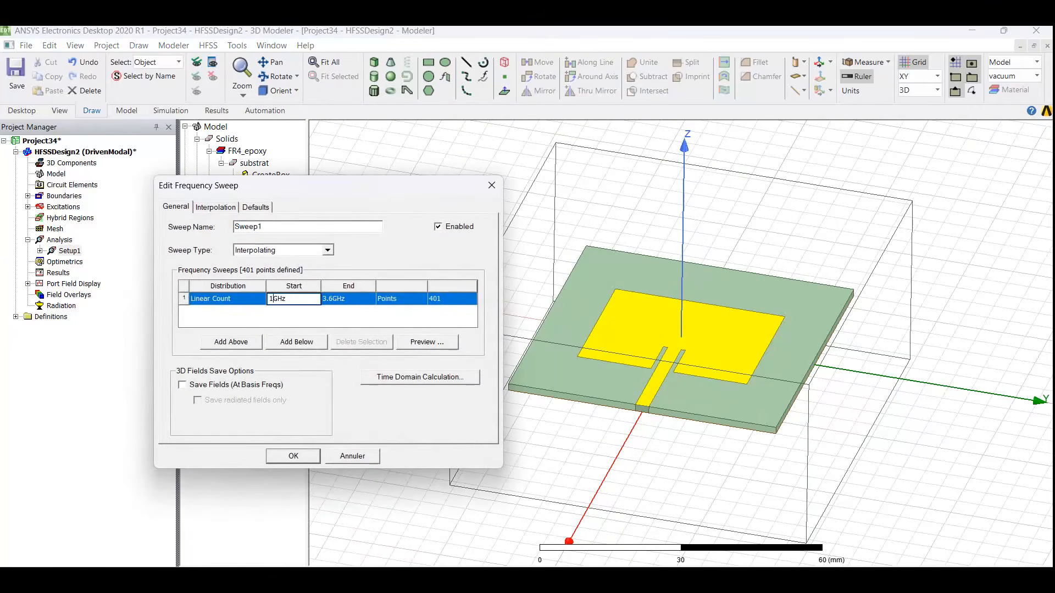
{"action": "left_click", "coordinate": [334, 298]}
{"action": "key", "text": "BackSpace"}
{"action": "key", "text": "BackSpace"}
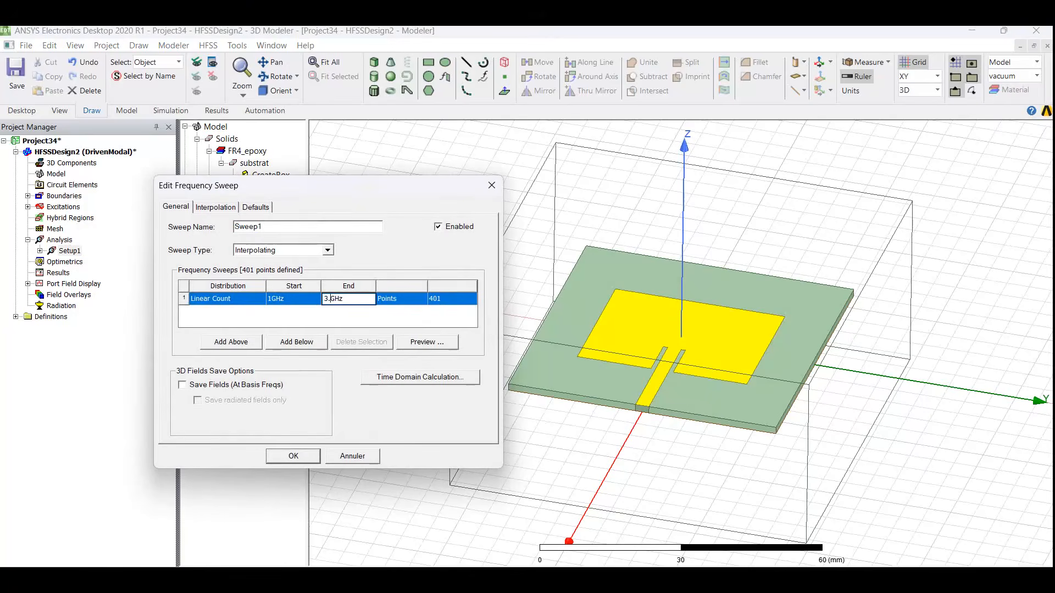
{"action": "key", "text": "Return"}
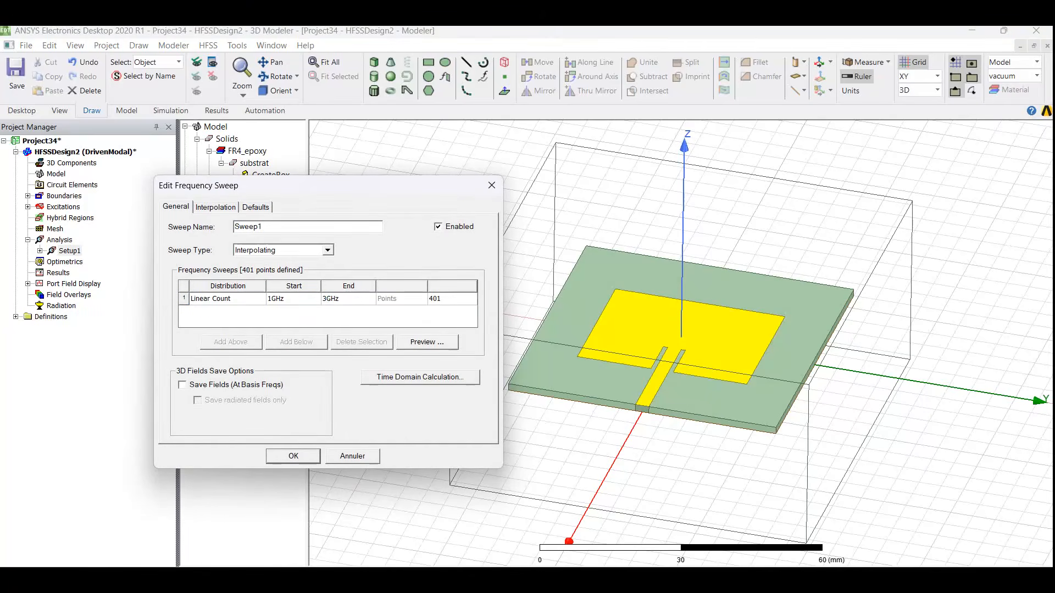
{"action": "key", "text": "Return"}
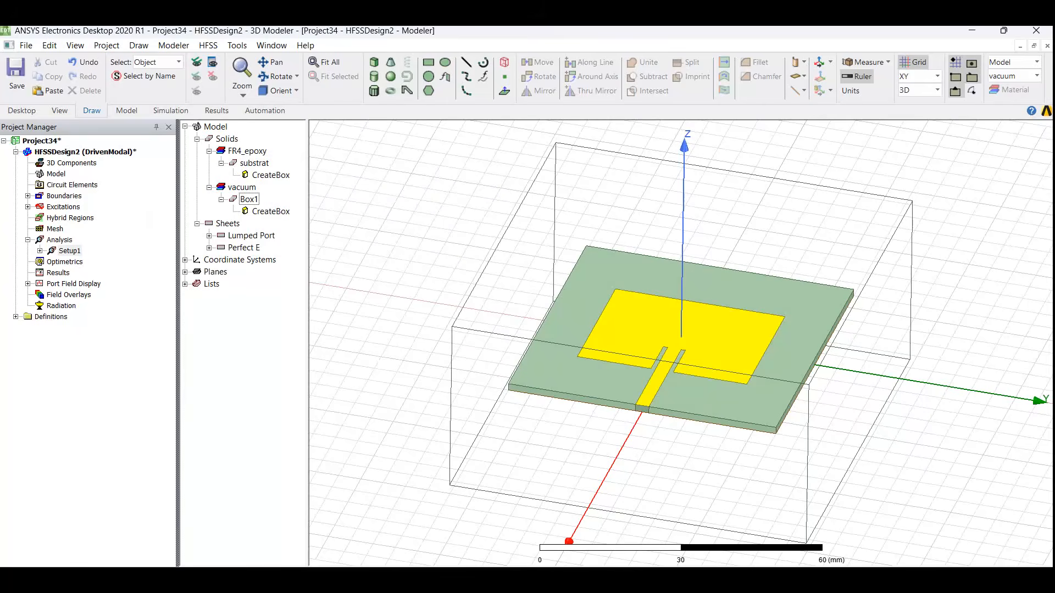
Step: Run the validation check on the HFSS design and close its report
{"action": "left_click", "coordinate": [208, 45]}
{"action": "mouse_move", "coordinate": [174, 45]}
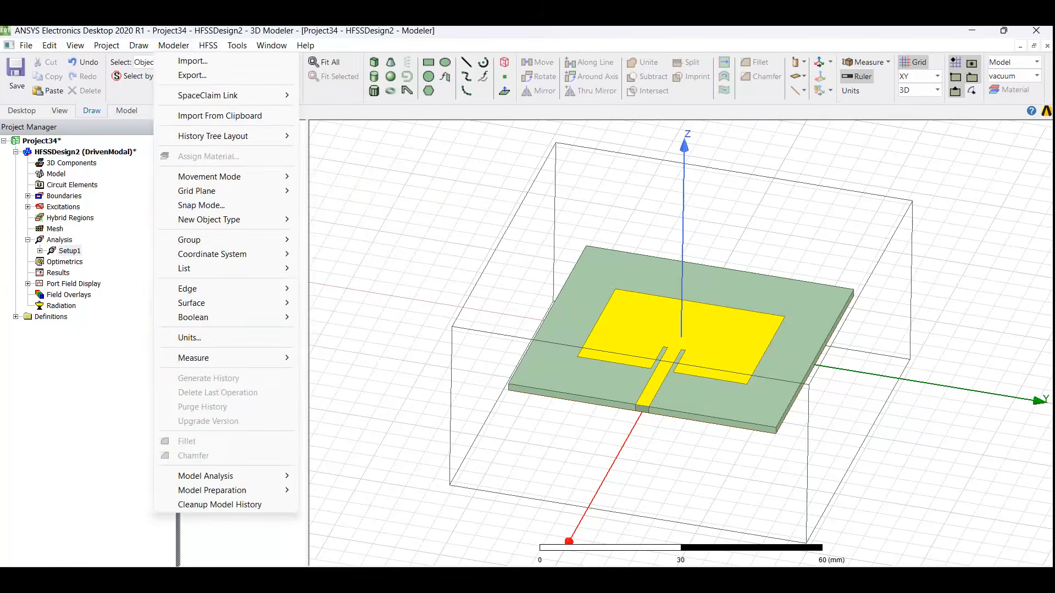
{"action": "mouse_move", "coordinate": [208, 45]}
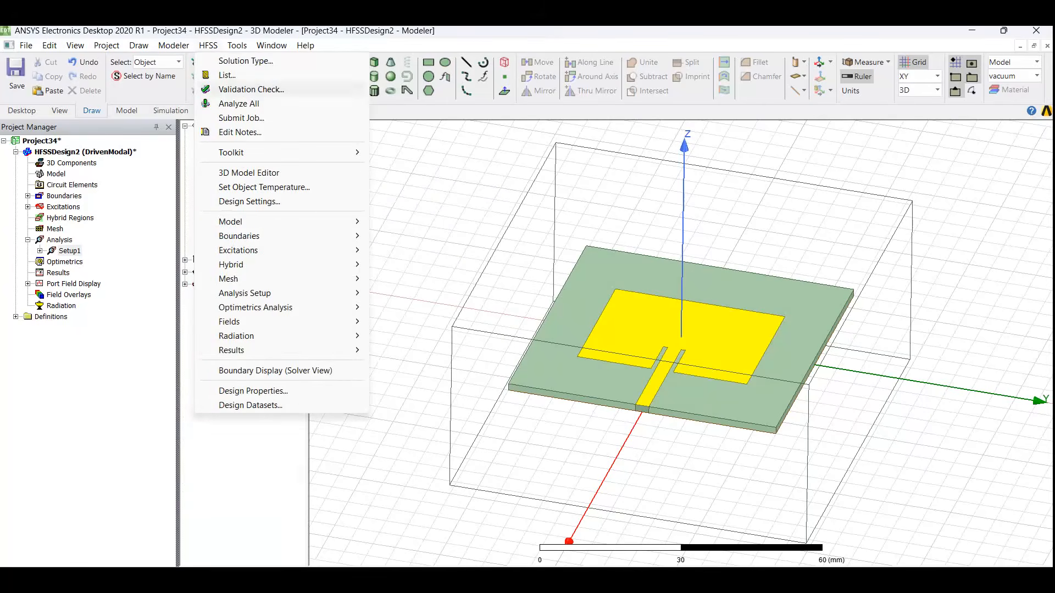
{"action": "left_click", "coordinate": [251, 89]}
{"action": "key", "text": "Return"}
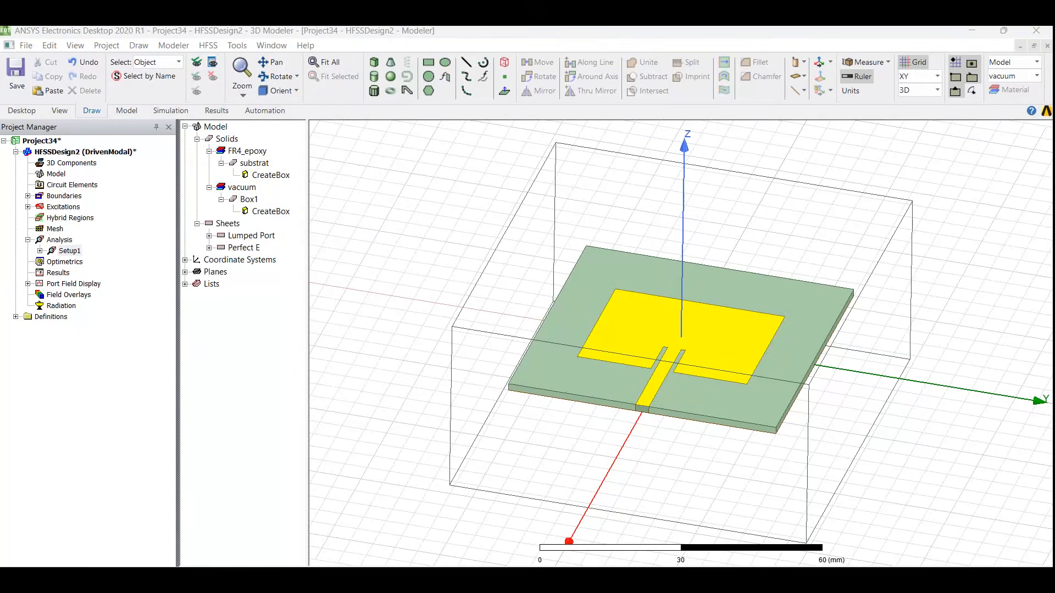
{"action": "left_click", "coordinate": [208, 45]}
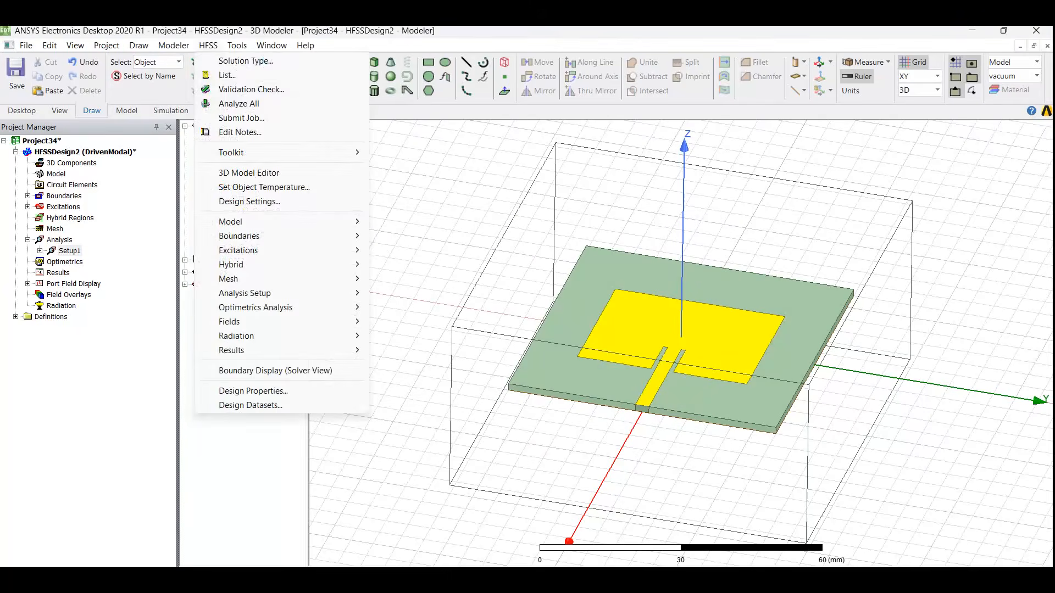
{"action": "left_click", "coordinate": [251, 89]}
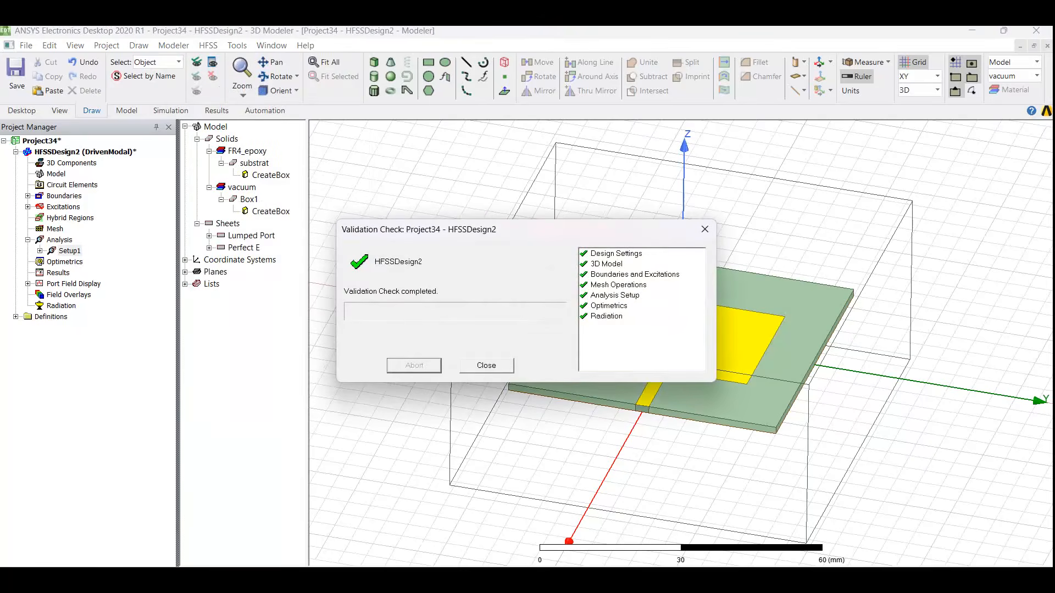
{"action": "left_click", "coordinate": [486, 366]}
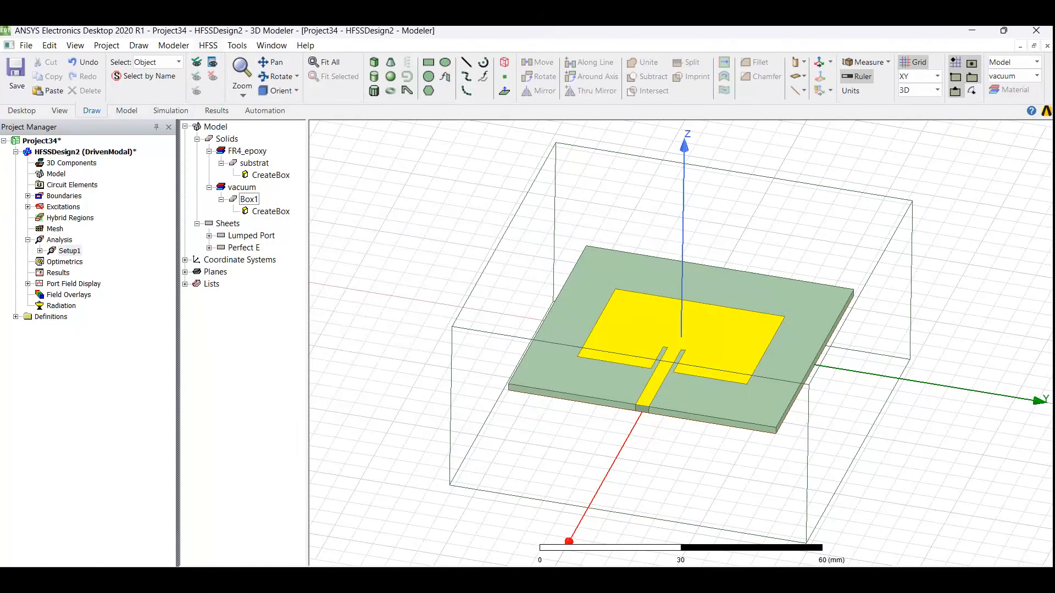
Step: Analyze all setups of the design, saving the project as Project34
{"action": "left_click", "coordinate": [207, 45]}
{"action": "left_click", "coordinate": [235, 104]}
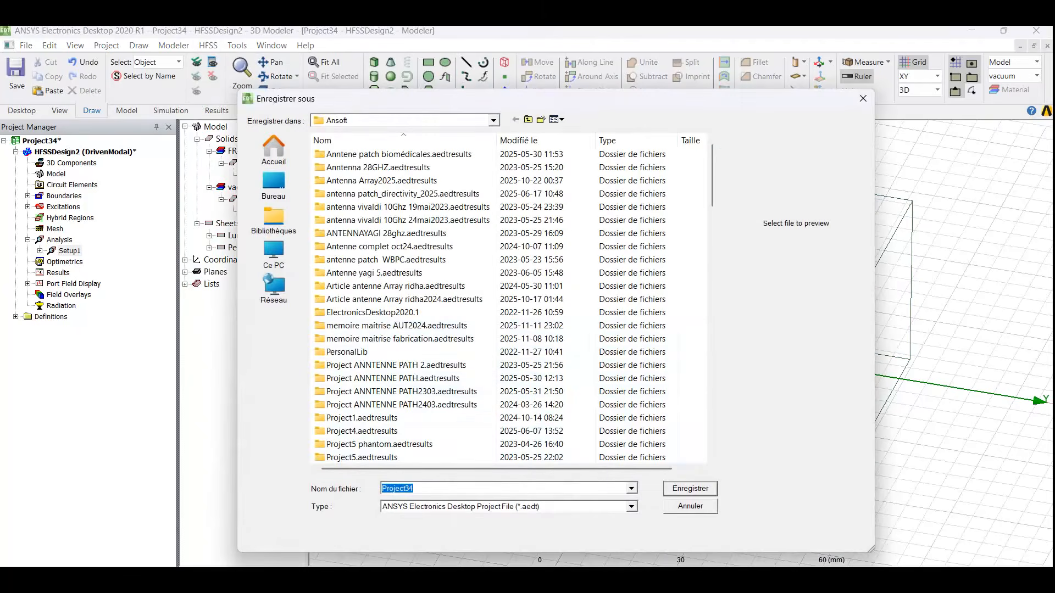
{"action": "key", "text": "Return"}
Step: Create a rectangular modal solution data report of S(1,1) in dB versus frequency from Setup1 : Sweep
{"action": "right_click", "coordinate": [60, 272]}
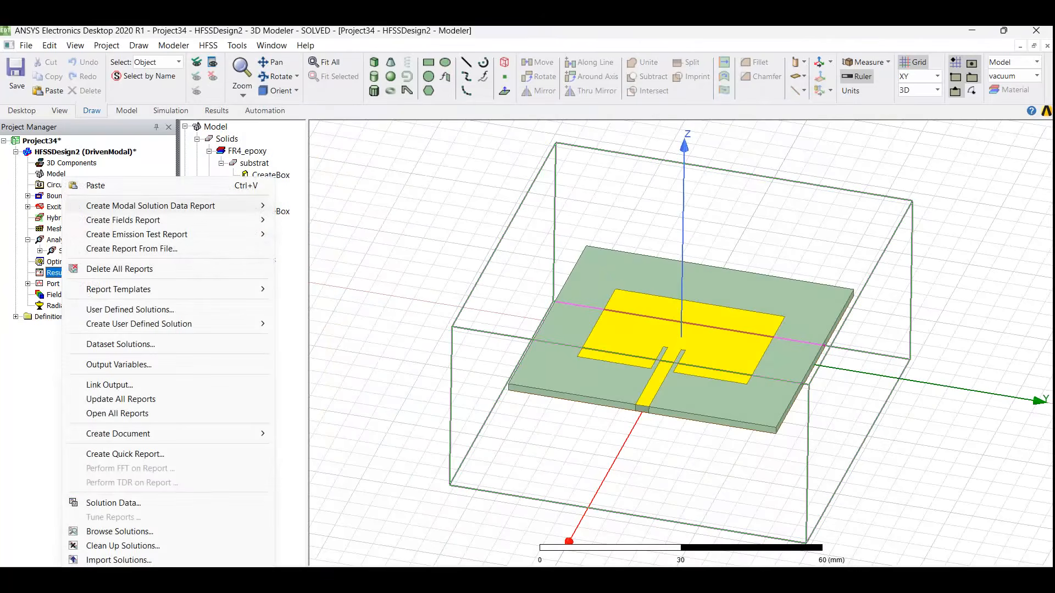
{"action": "mouse_move", "coordinate": [165, 206]}
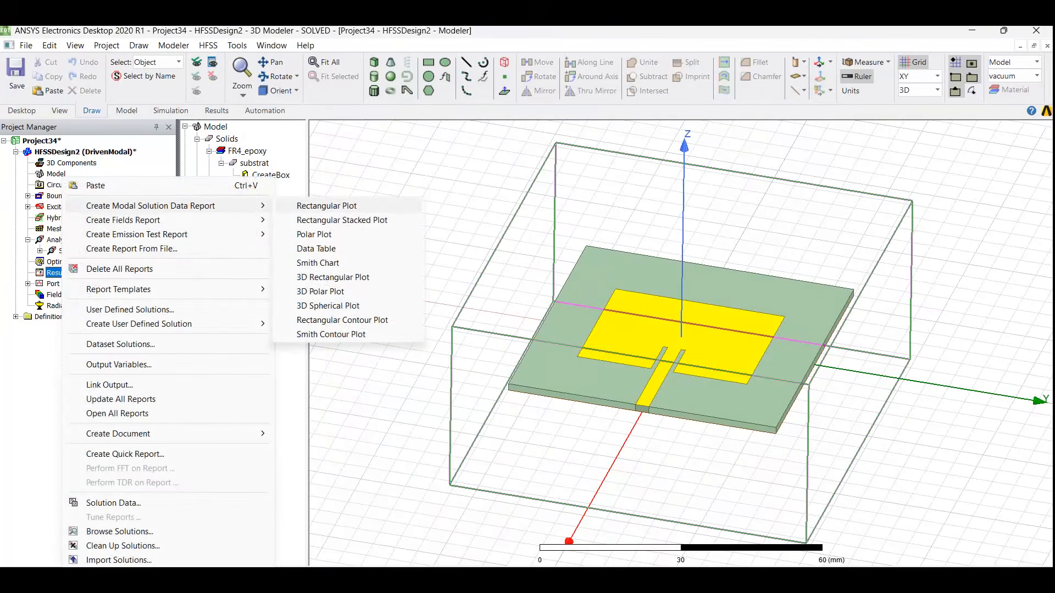
{"action": "left_click", "coordinate": [327, 205]}
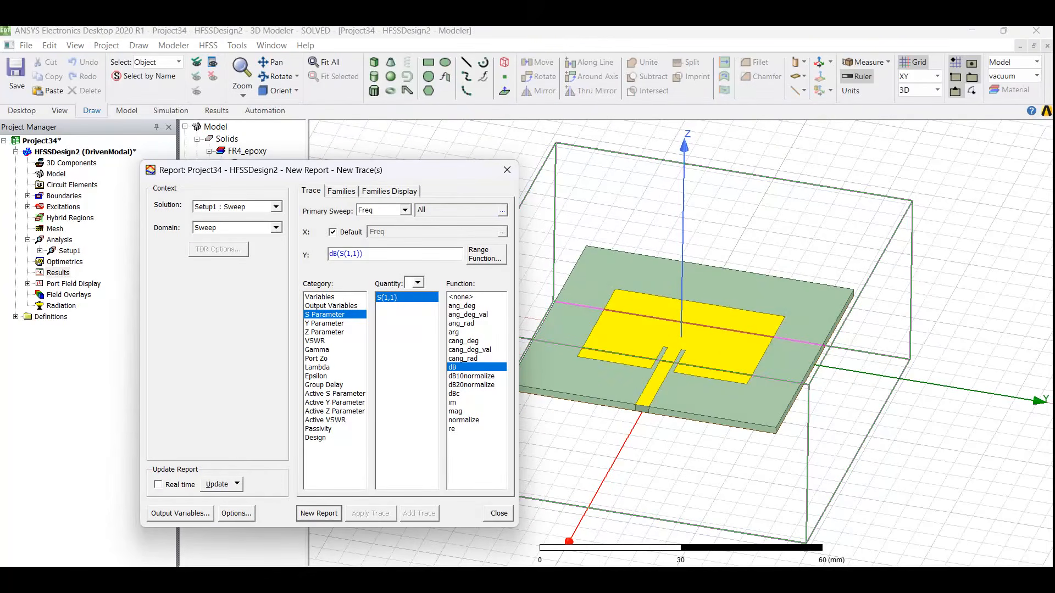
{"action": "left_click", "coordinate": [319, 513]}
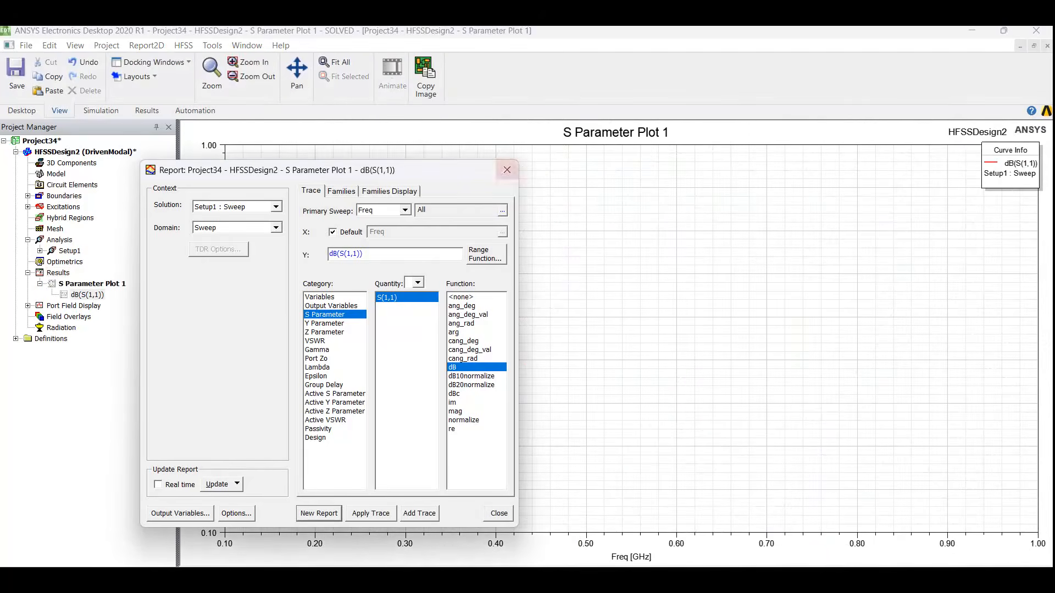
{"action": "left_click", "coordinate": [506, 170]}
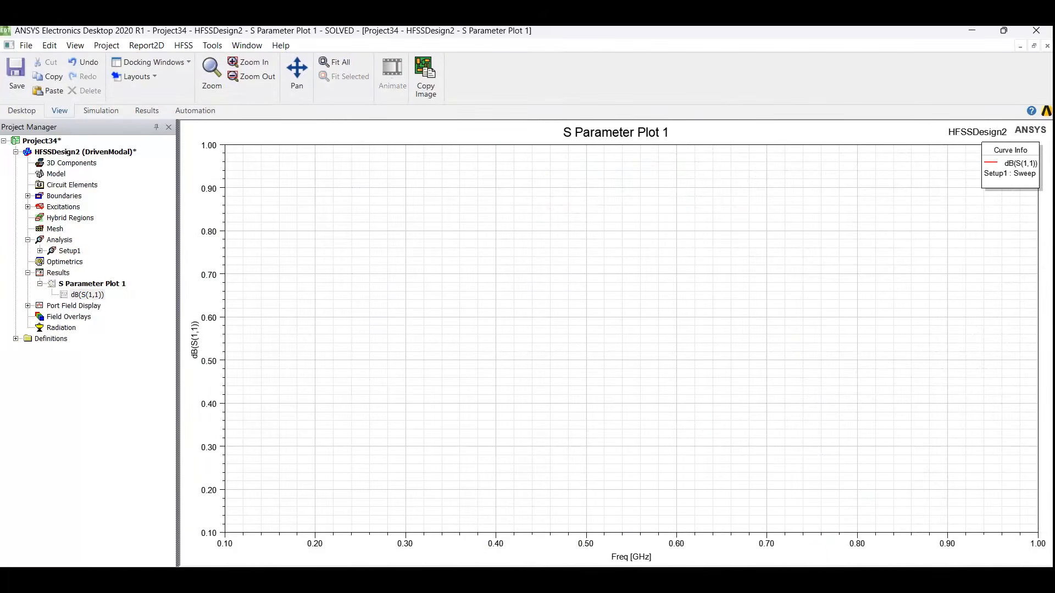
Step: Check the report definition of the dB(S(1,1)) trace and close it
{"action": "right_click", "coordinate": [92, 293]}
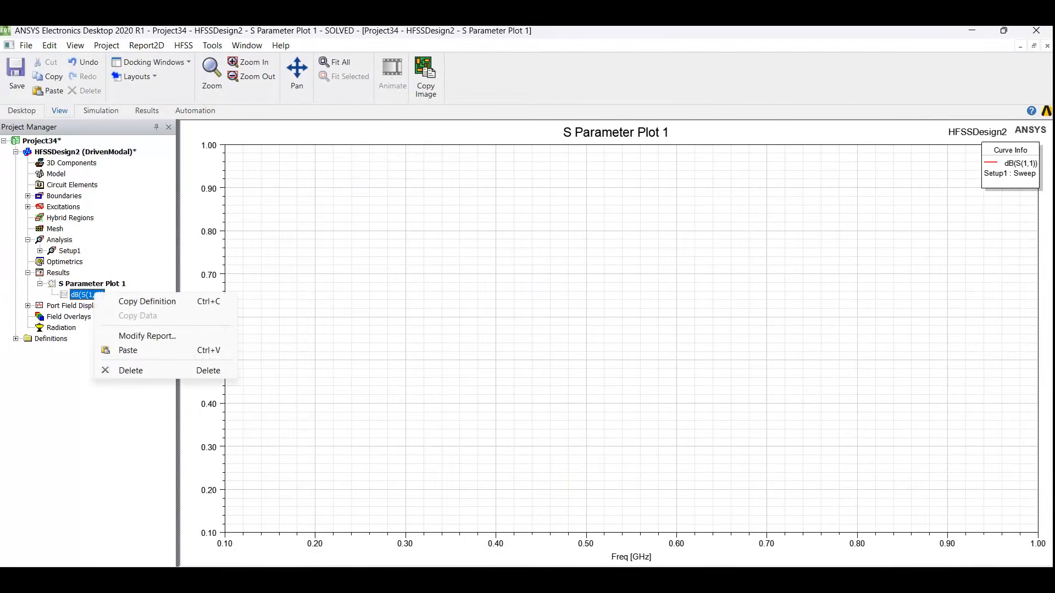
{"action": "left_click", "coordinate": [144, 335]}
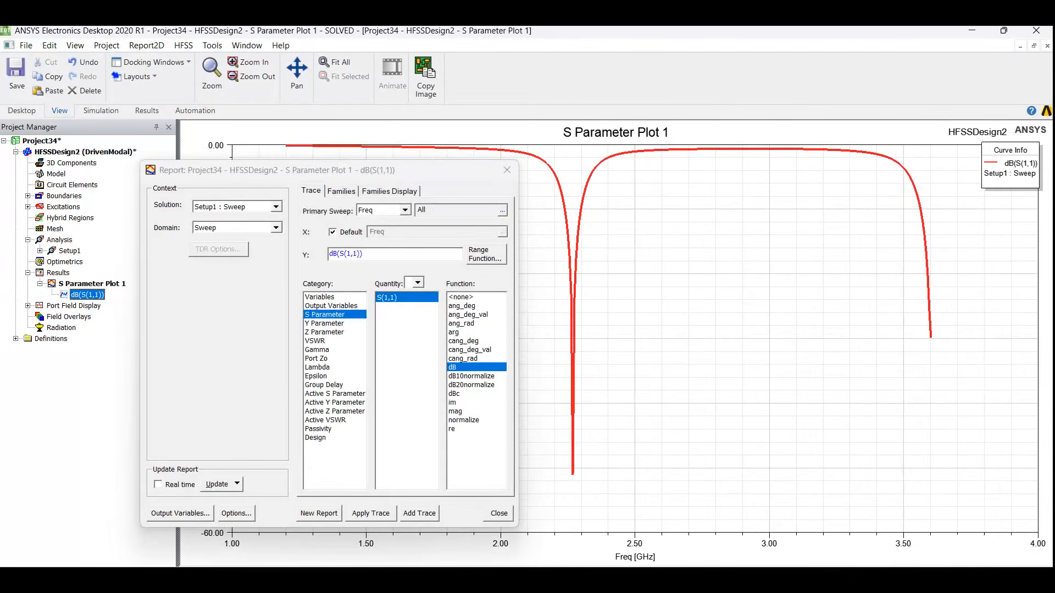
{"action": "left_click", "coordinate": [506, 169]}
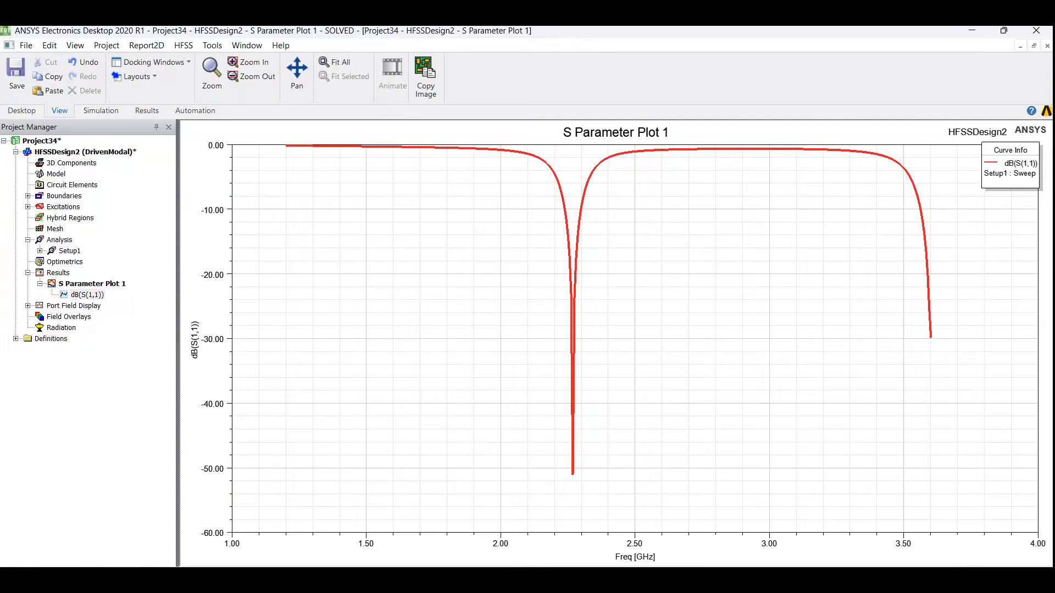
Step: Create a 3D polar far fields report of rETotal on Infinite Sphere1 from Setup1 : LastAdaptive
{"action": "right_click", "coordinate": [57, 273]}
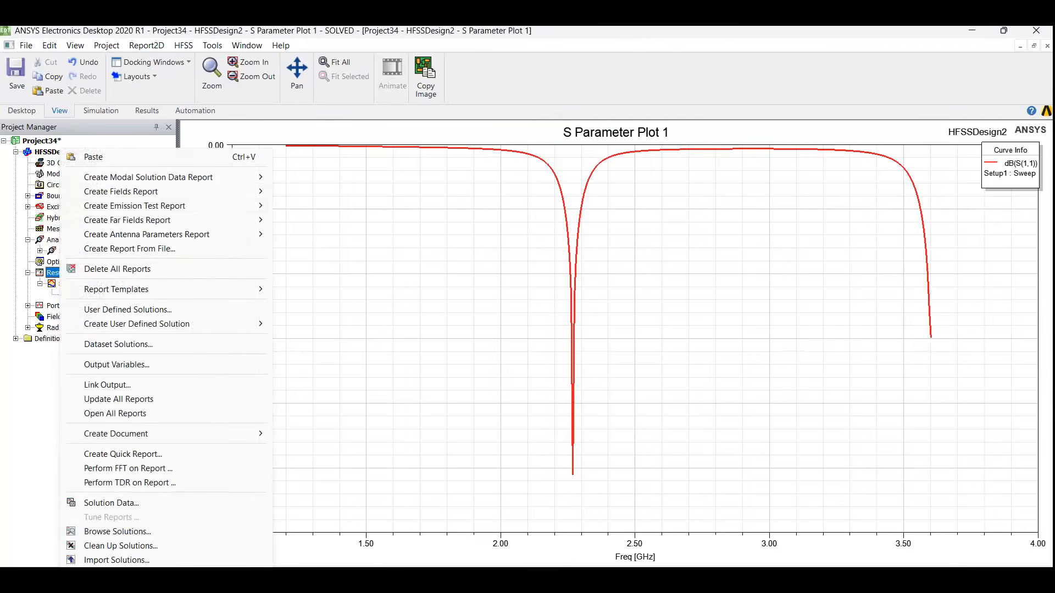
{"action": "mouse_move", "coordinate": [165, 177]}
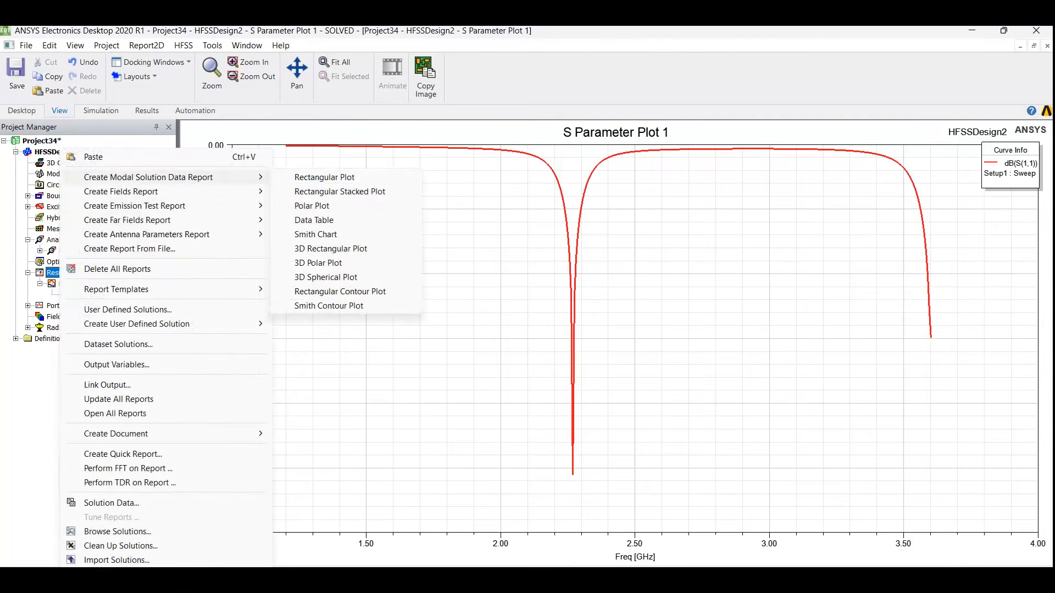
{"action": "mouse_move", "coordinate": [165, 220]}
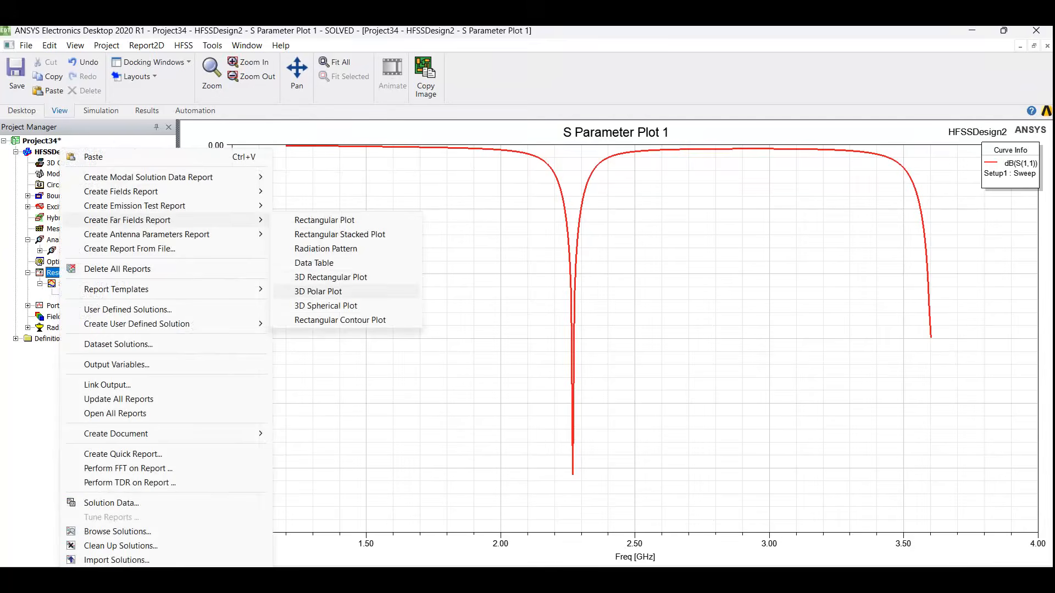
{"action": "left_click", "coordinate": [319, 291]}
{"action": "left_click", "coordinate": [309, 374]}
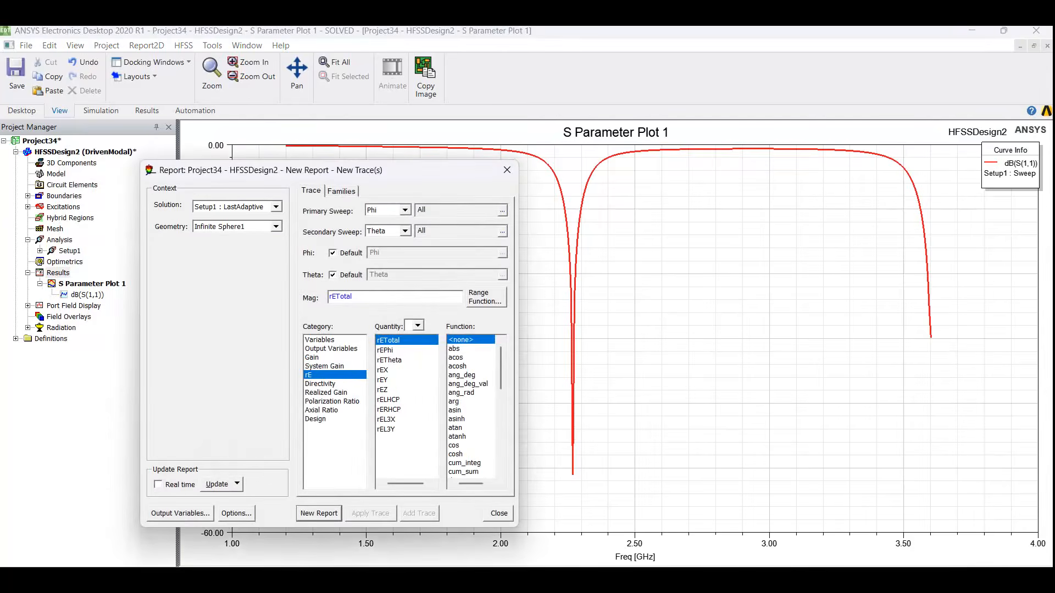
{"action": "key", "text": "Return"}
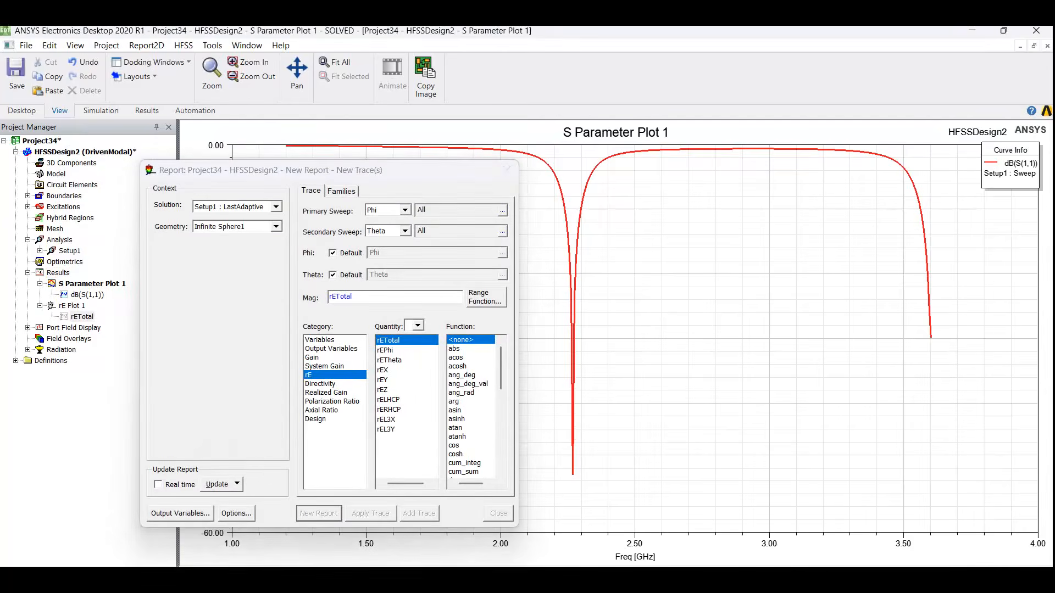
{"action": "left_click", "coordinate": [507, 170]}
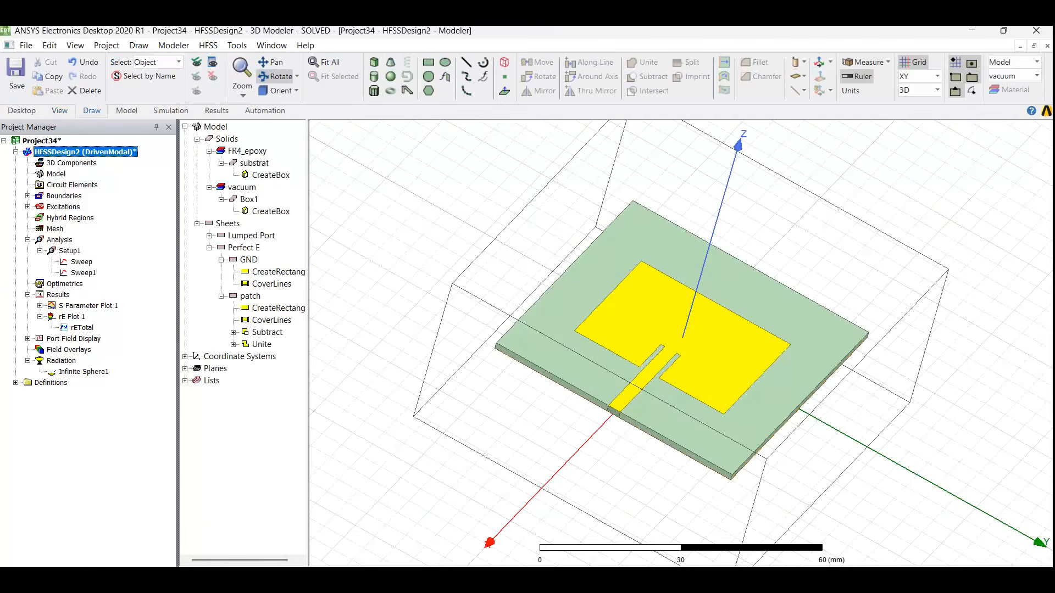
Step: Overlay the 3D radiation pattern from rE Plot 1 on the antenna model and inspect it from a lower angle
{"action": "right_click", "coordinate": [654, 170]}
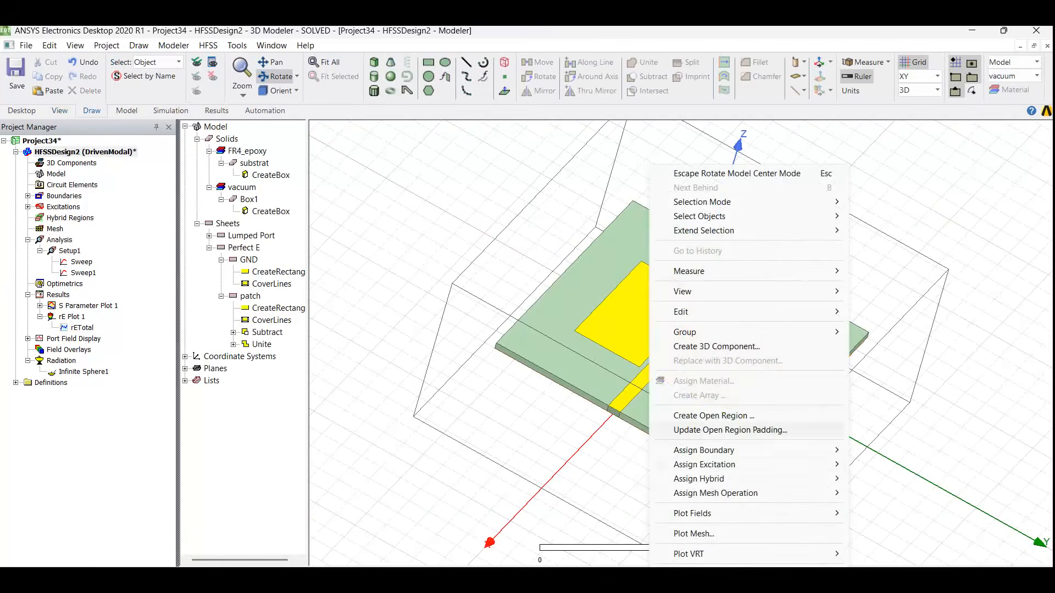
{"action": "mouse_move", "coordinate": [747, 513]}
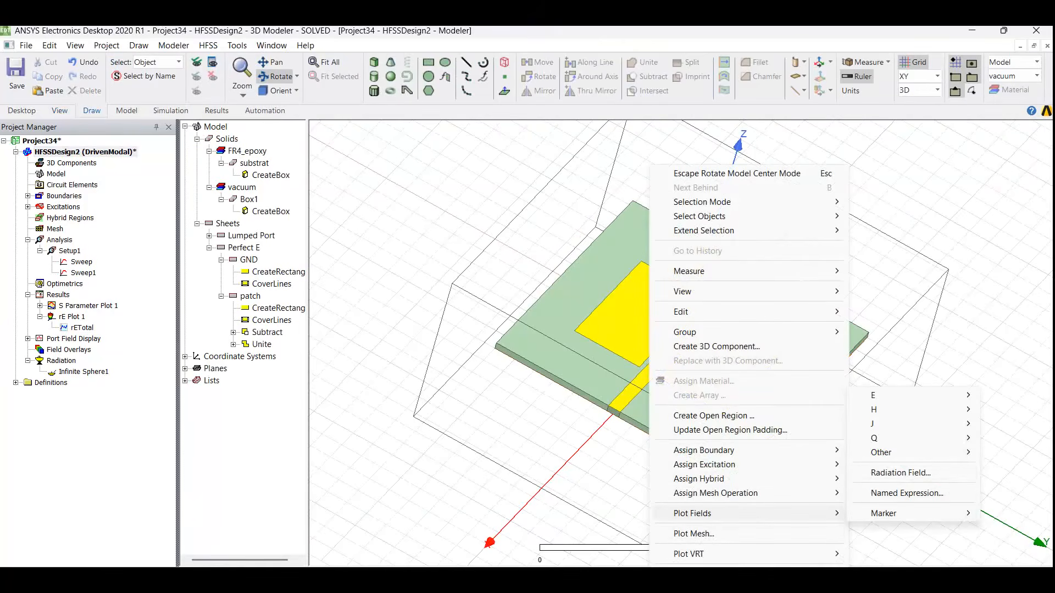
{"action": "left_click", "coordinate": [900, 473]}
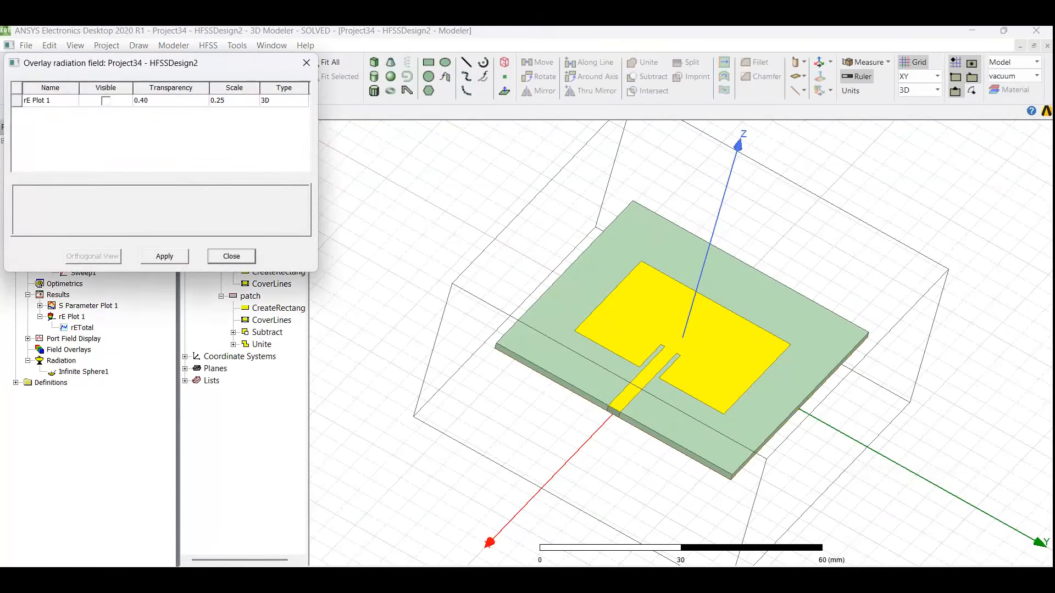
{"action": "left_click", "coordinate": [106, 101]}
{"action": "left_click", "coordinate": [164, 256]}
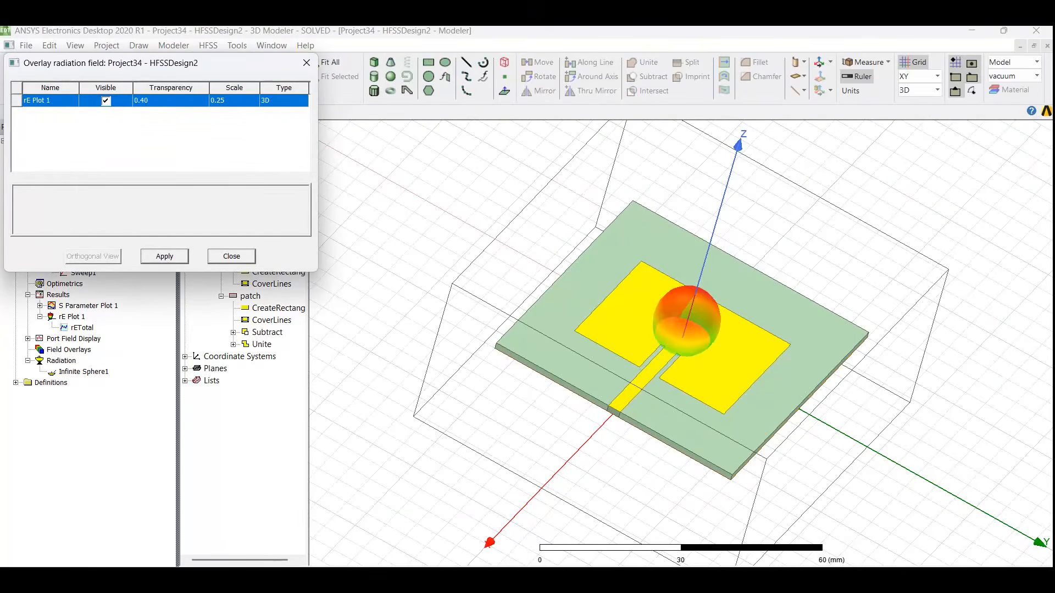
{"action": "left_click", "coordinate": [231, 256]}
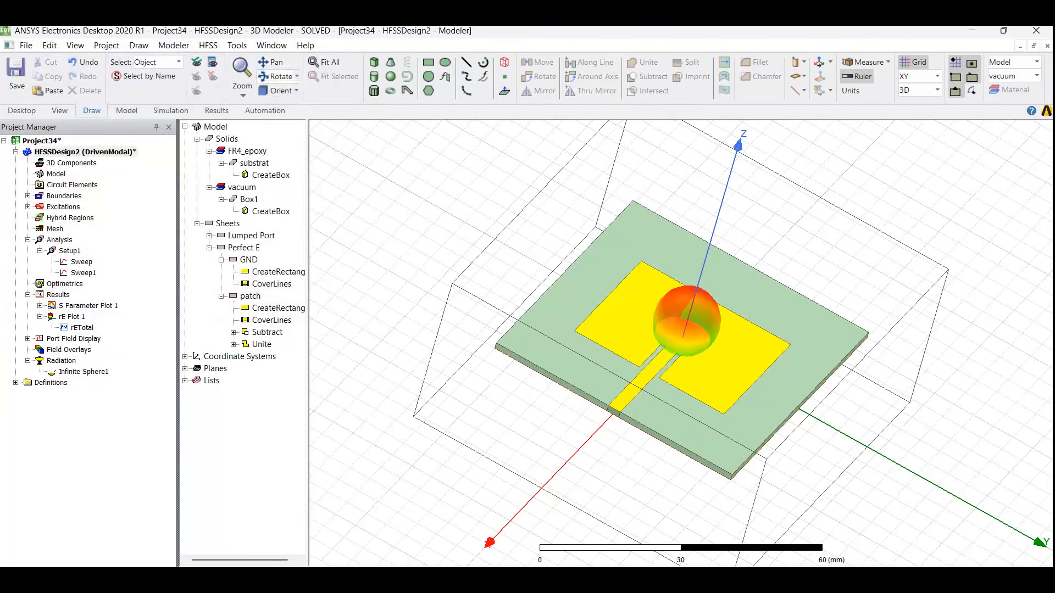
{"action": "left_click_drag", "start_coordinate": [681, 417], "coordinate": [660, 396]}
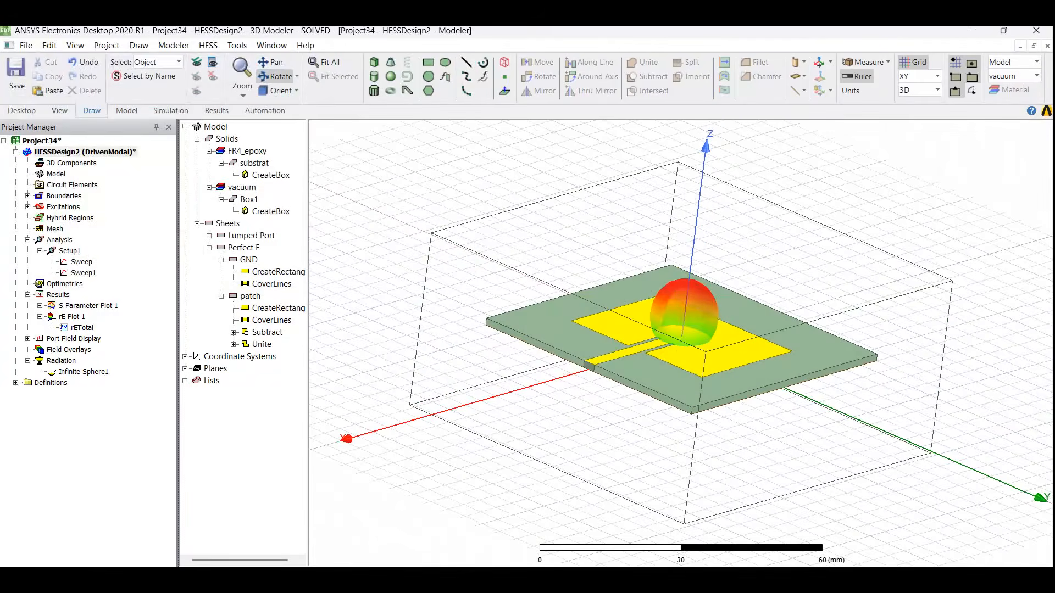